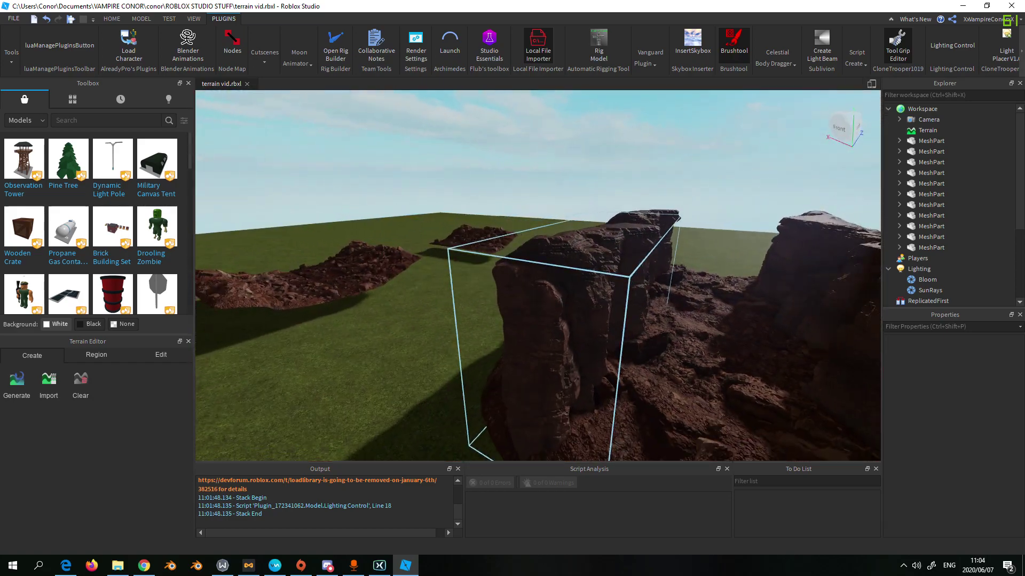
Duplicate a rock cliff mesh, give the copy a textured SurfaceAppearance and clear its normal map.
left_click(760, 364)
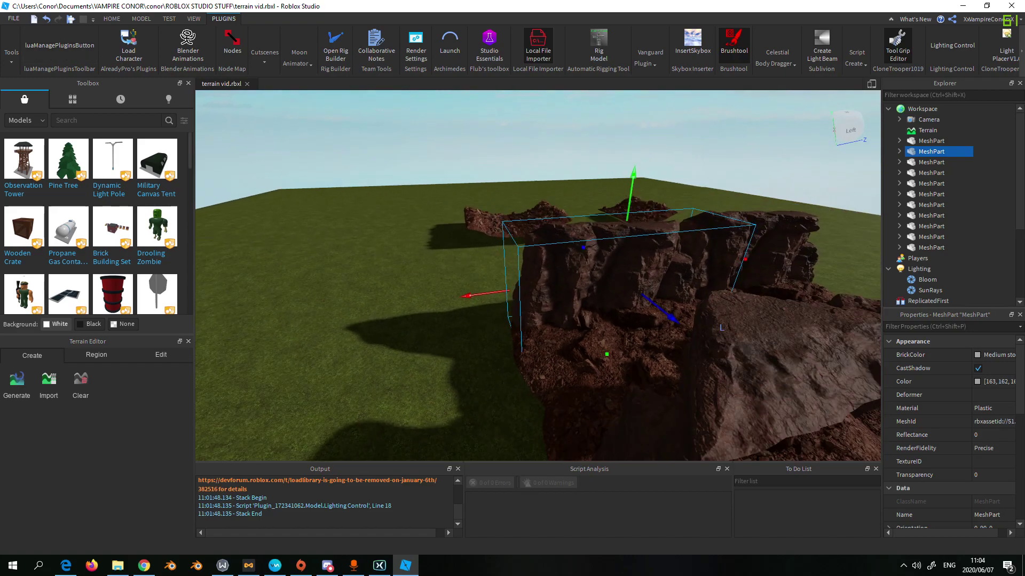
key("ctrl+d")
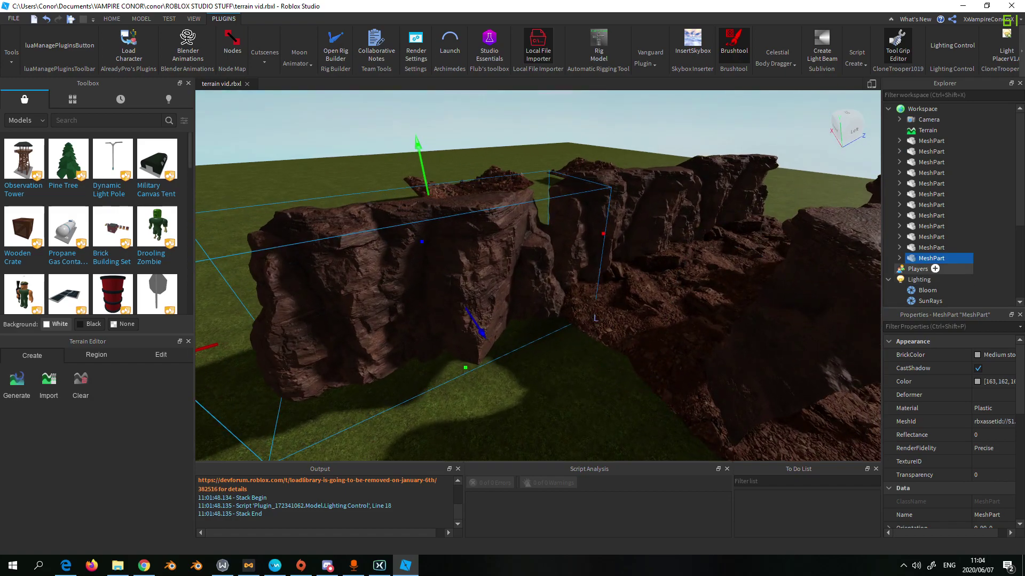
key("ctrl+shift+v")
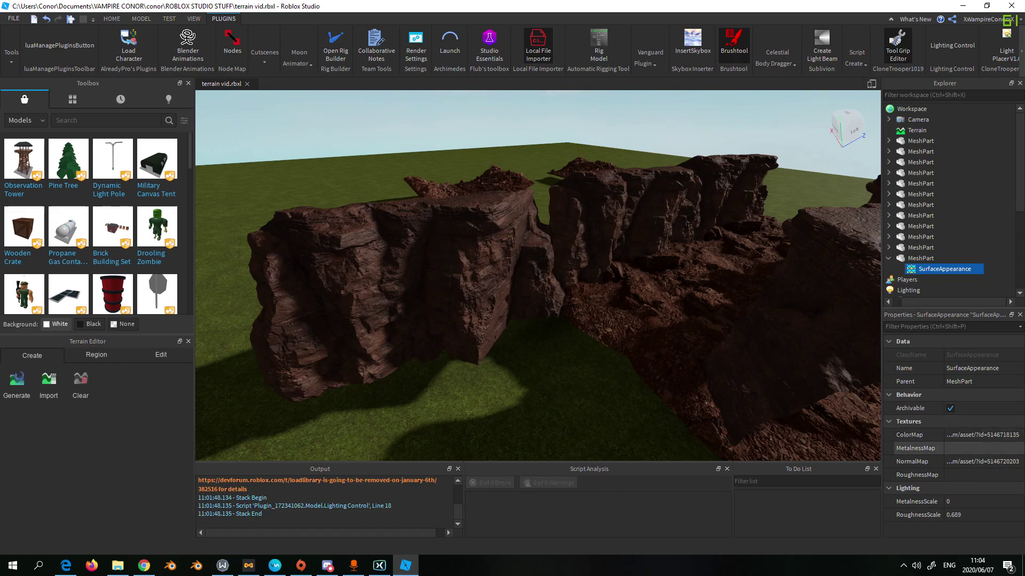
left_click(981, 462)
key("BackSpace")
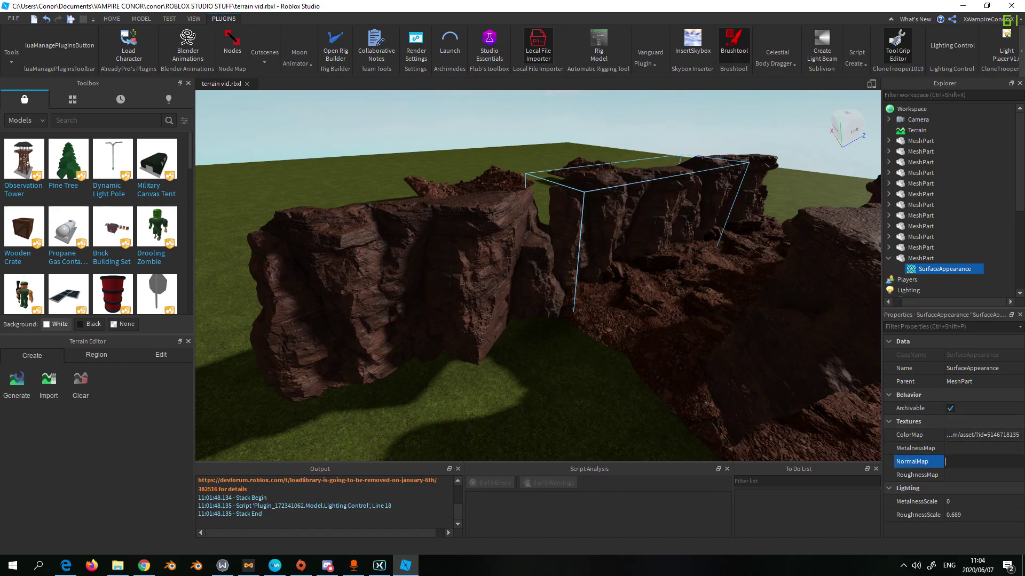
key("Return")
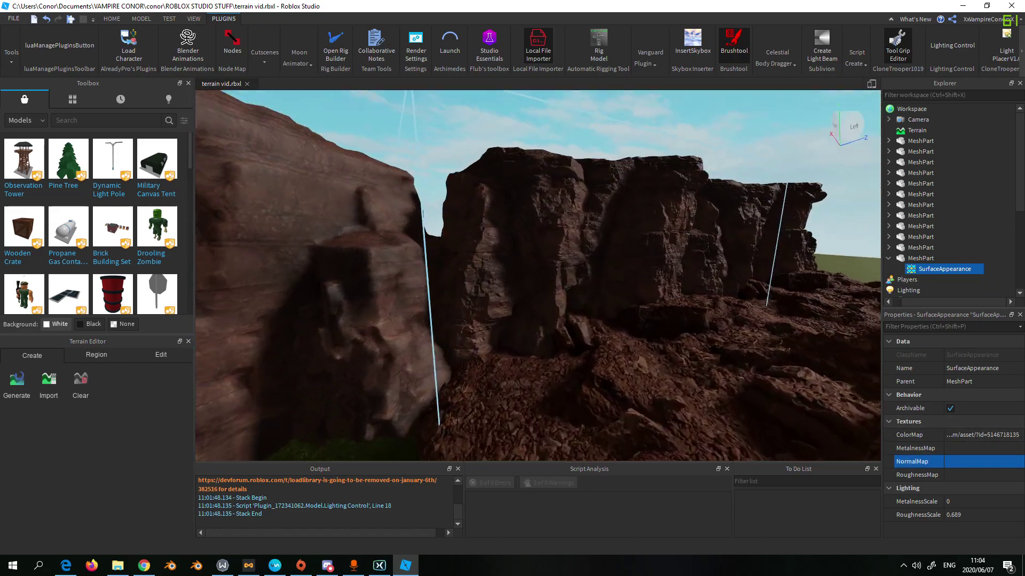
key("a")
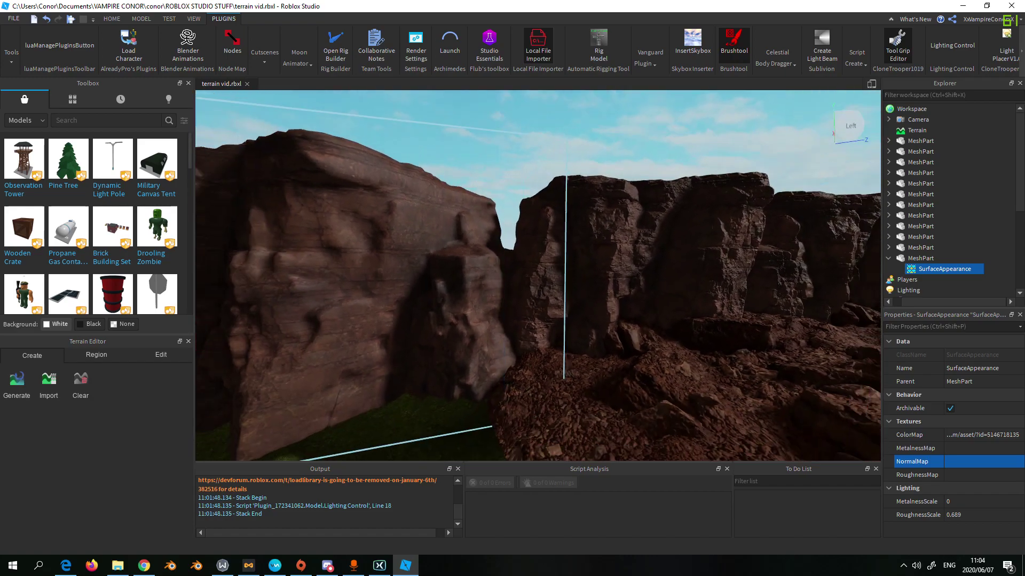
Duplicate another rock mesh and empty the normal map on the copy's SurfaceAppearance.
left_click(640, 298)
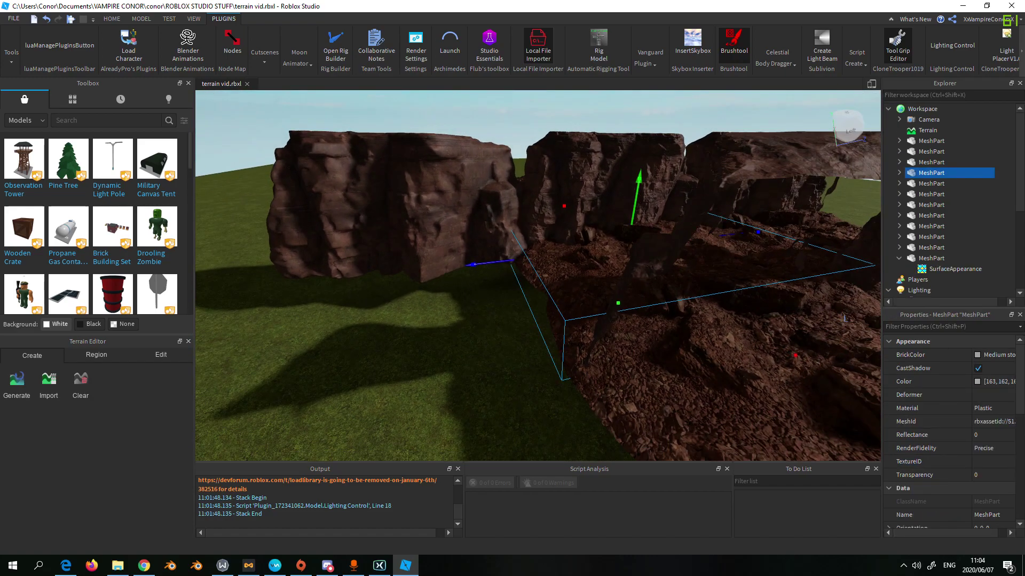
key("ctrl+d")
key("a")
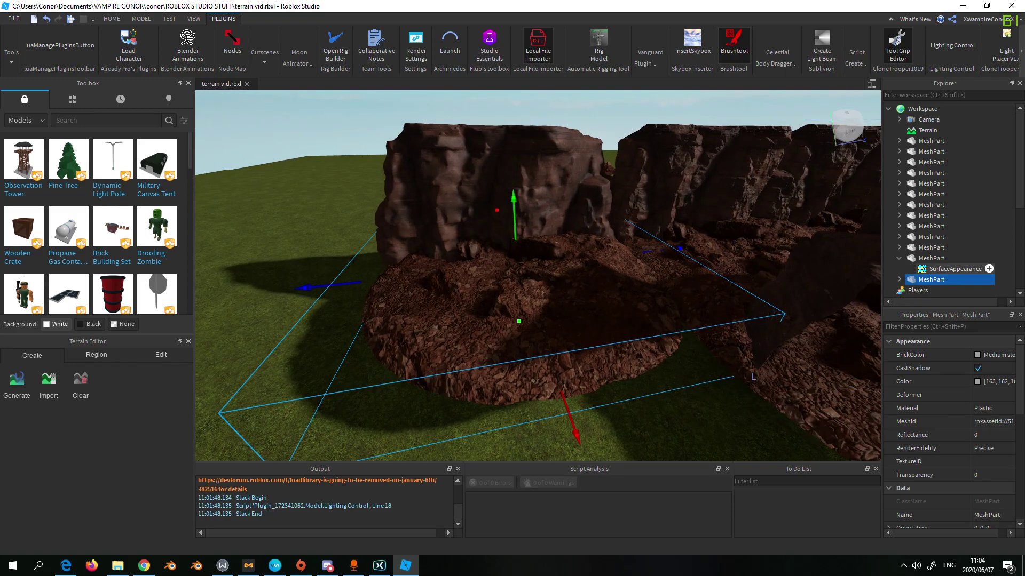
left_click(899, 279)
left_click(955, 290)
left_click(982, 462)
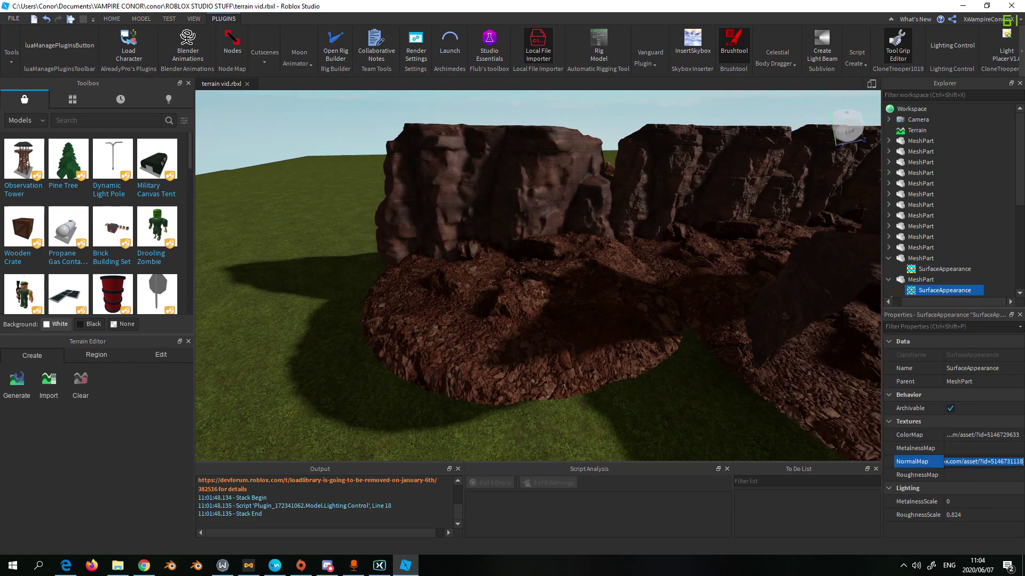
key("BackSpace")
key("Return")
Remove the two duplicated test rocks from the canyon.
key("w")
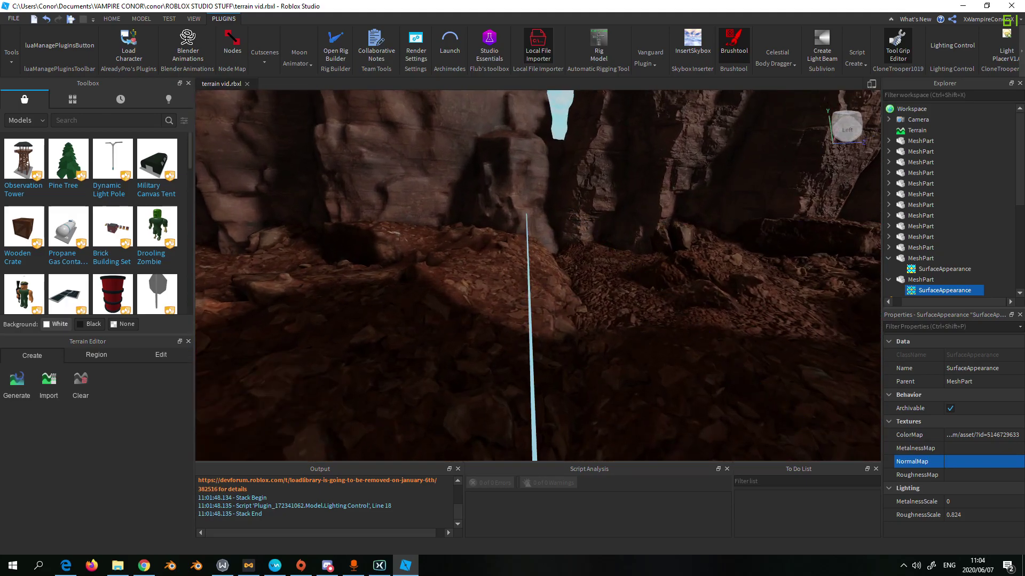
key("s")
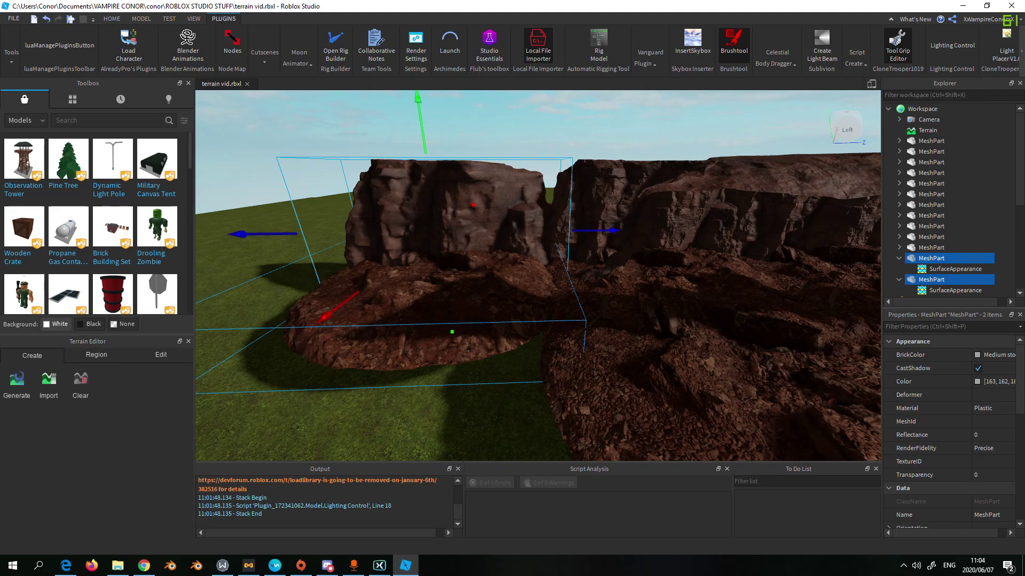
key("s")
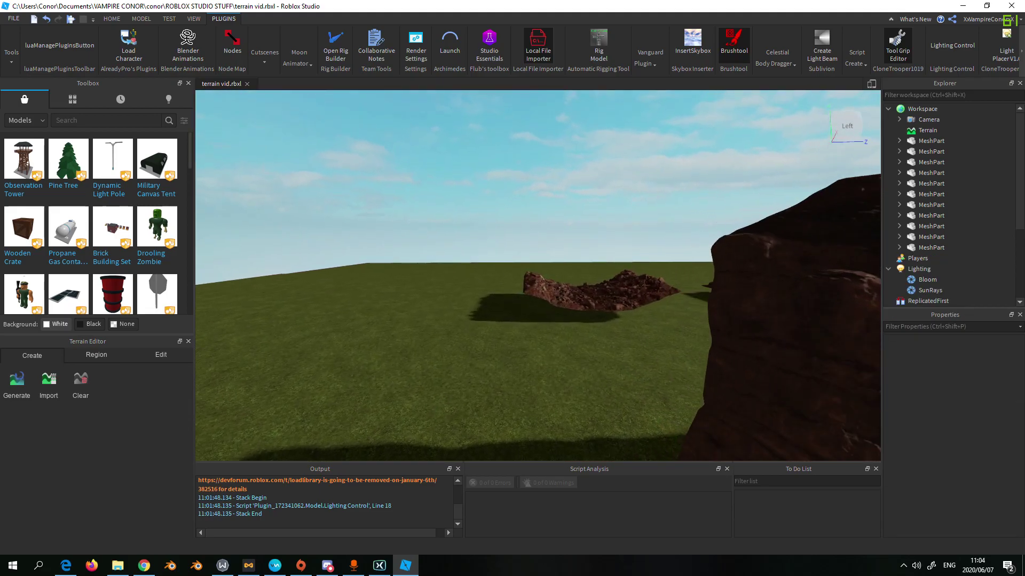
Fly down the rock trench between the cliffs, then bring up the Quixel page in the browser.
key("w")
key("w")
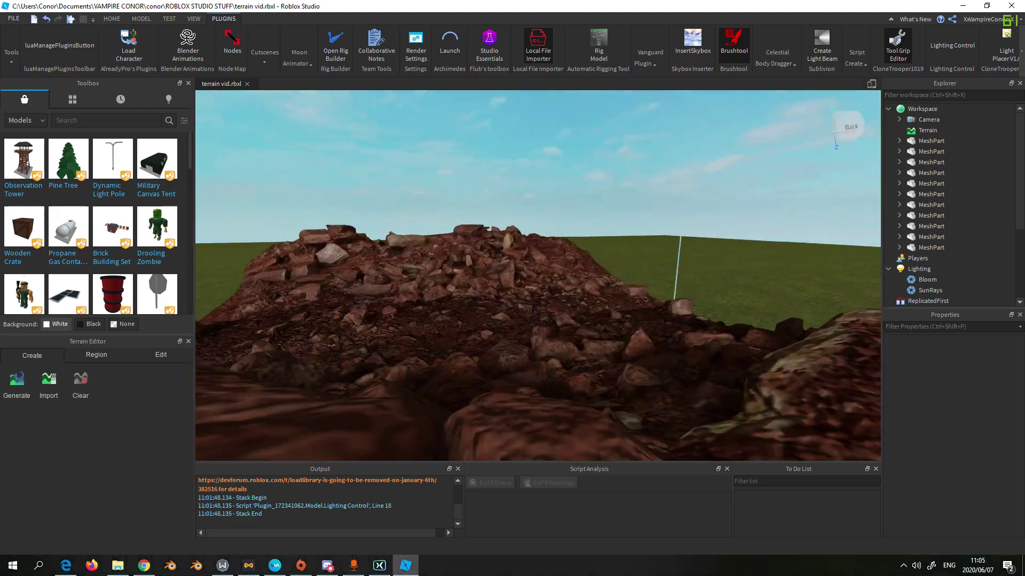
key("w")
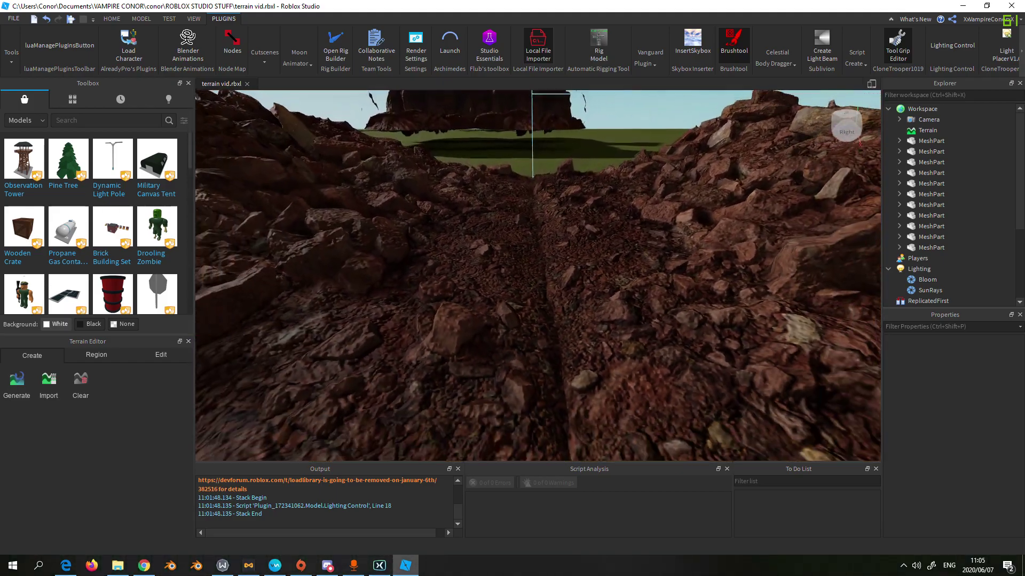
key("s")
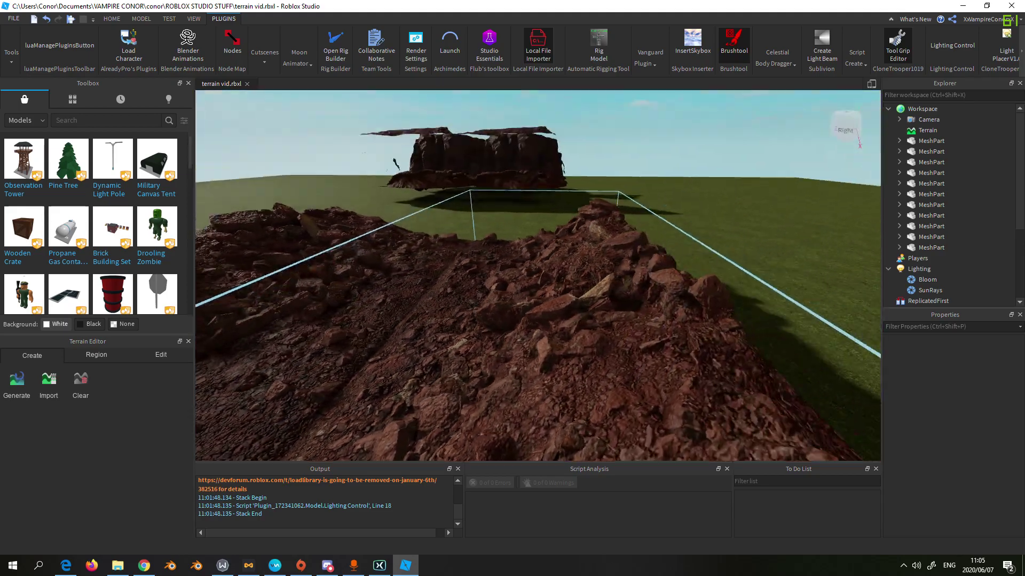
key("w")
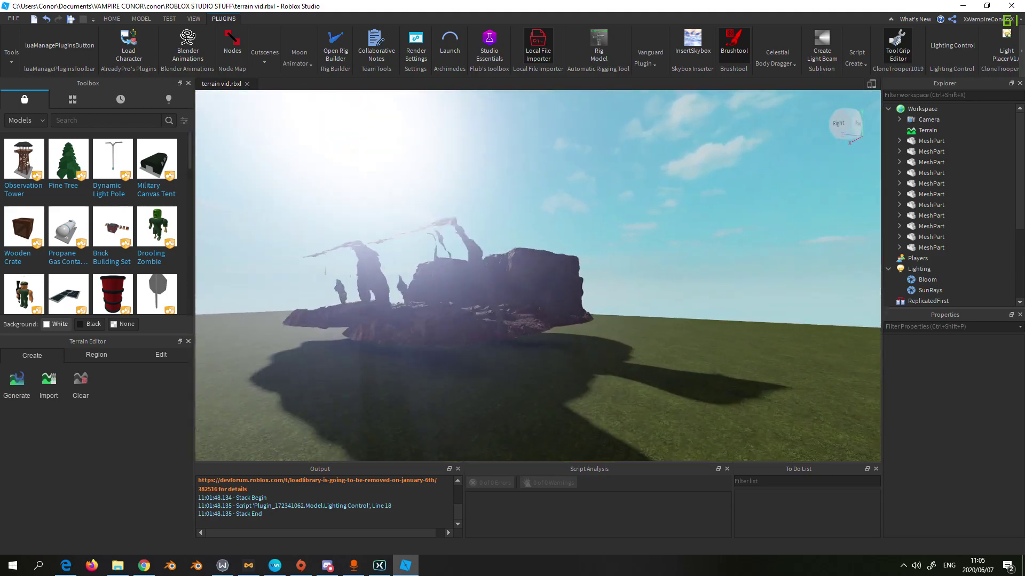
key("w")
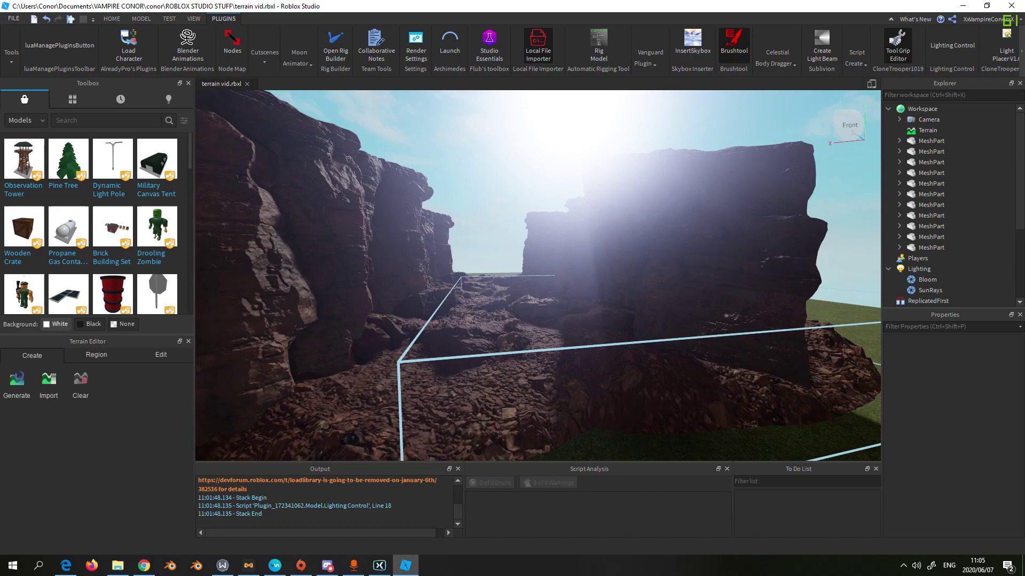
key("w")
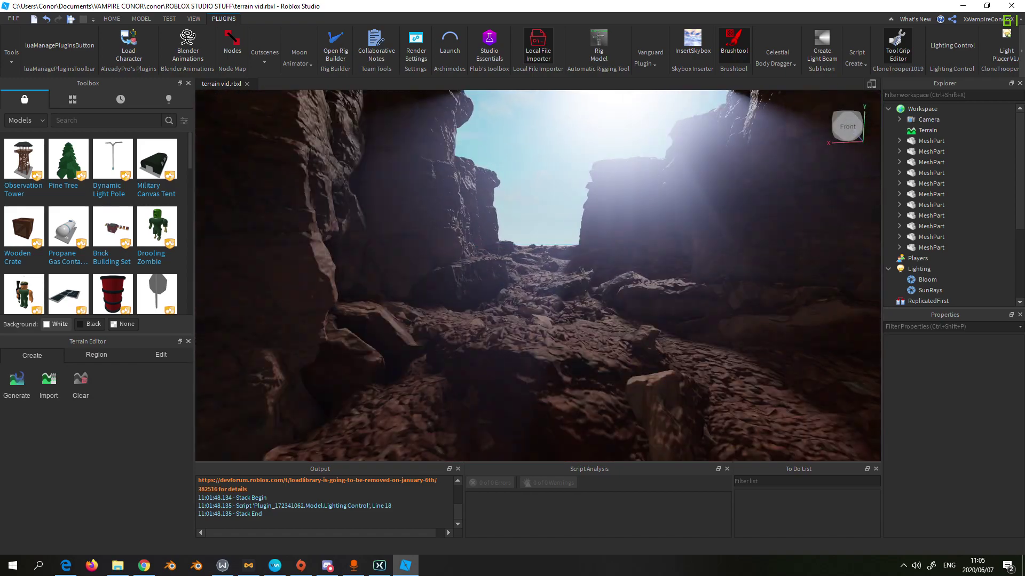
left_click(144, 566)
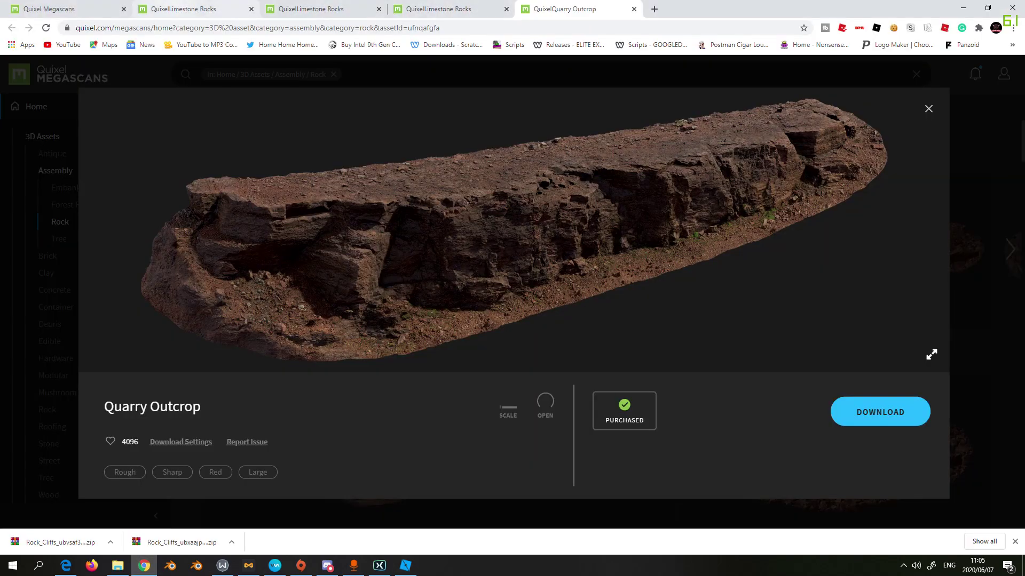
Close the Limestone Rocks and Quarry Outcrop tabs and return to the 3D Assets categories.
key("ctrl+1")
key("ctrl+Tab")
key("ctrl+Tab")
key("ctrl+Tab")
key("ctrl+Tab")
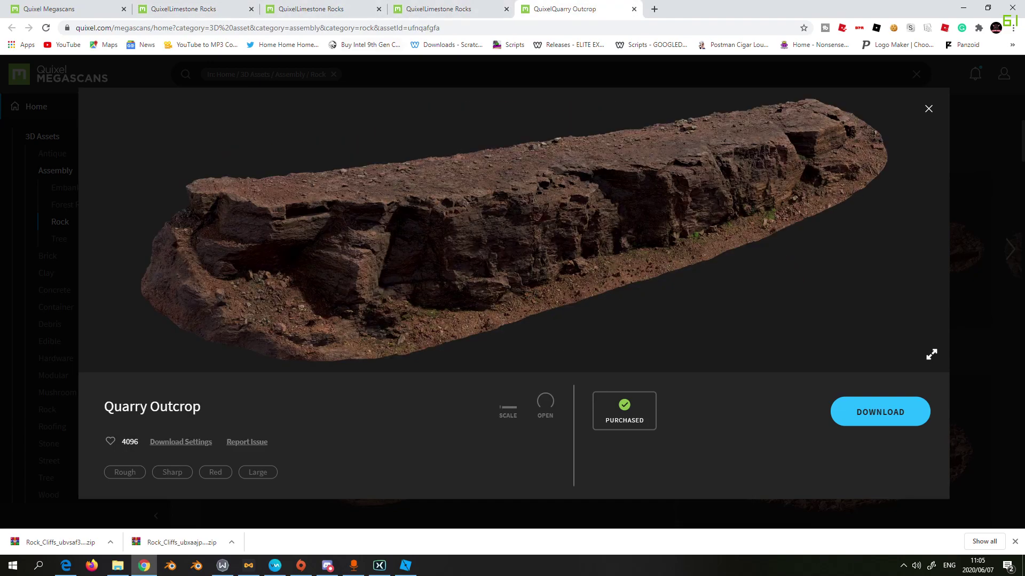
key("ctrl+2")
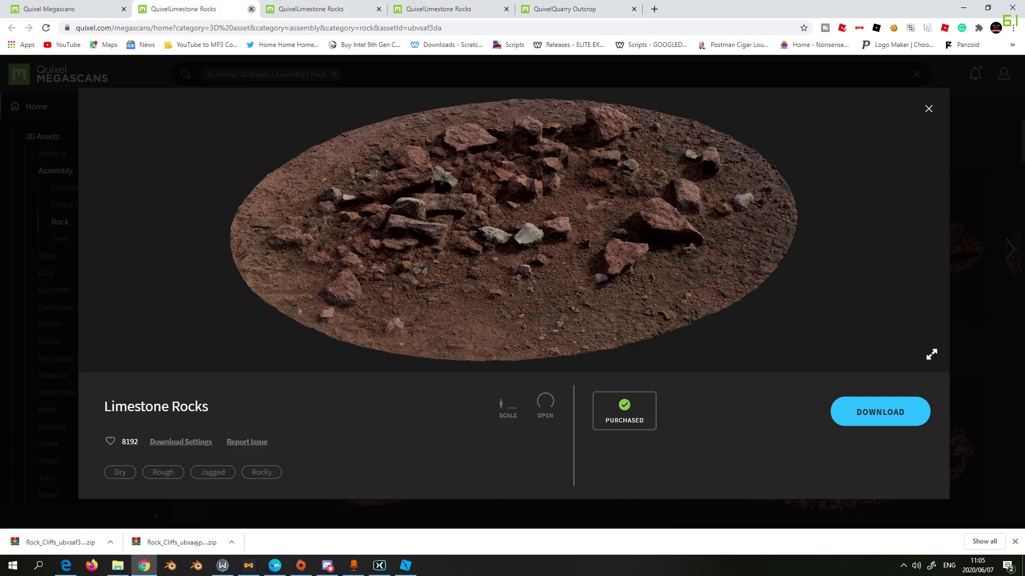
key("ctrl+w")
key("ctrl+w")
key("ctrl+w")
key("ctrl+w")
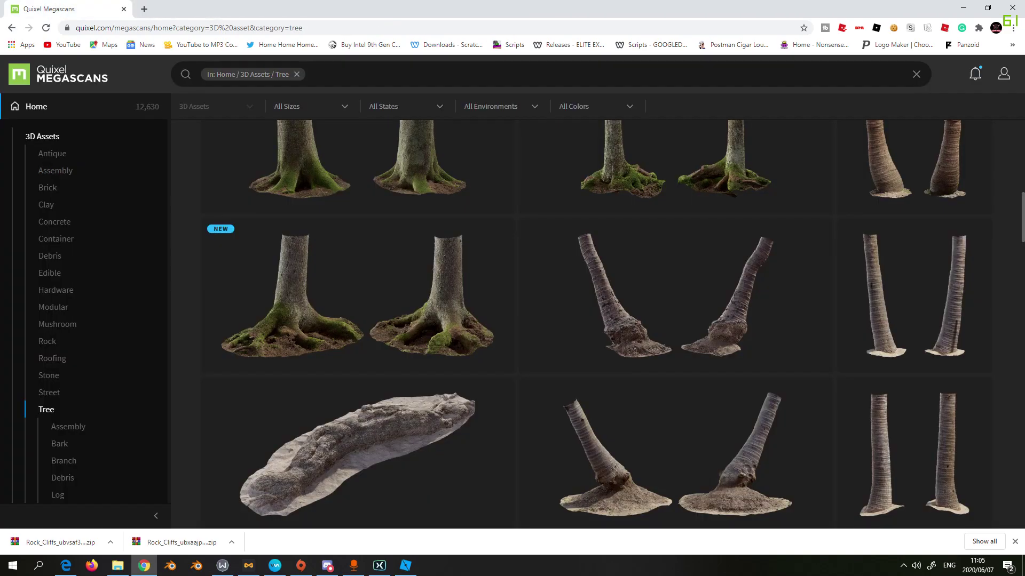
left_click(42, 136)
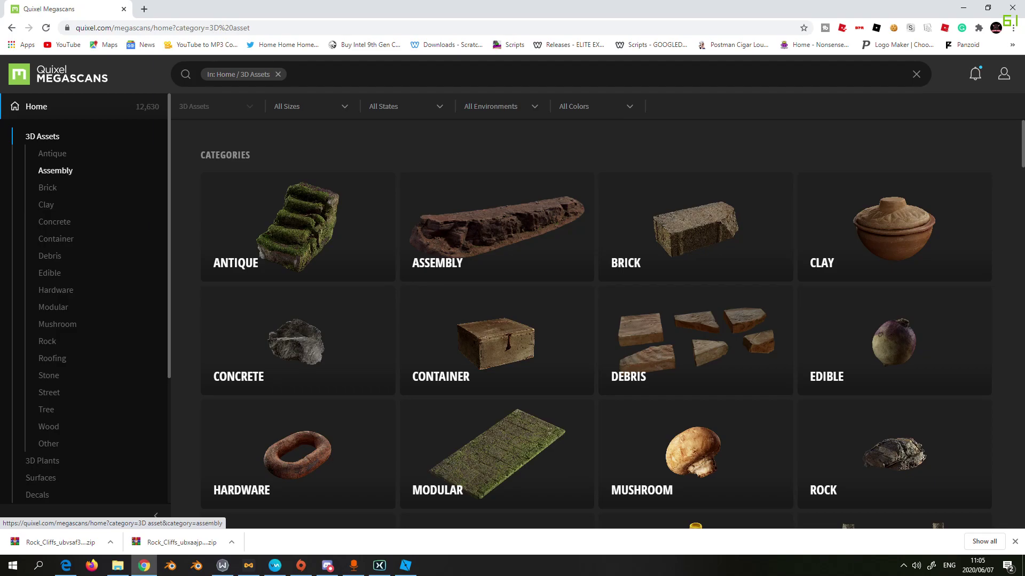
Dismiss the downloads bar, browse the Assembly category and open the Limestone Rocks asset details.
left_click(1015, 541)
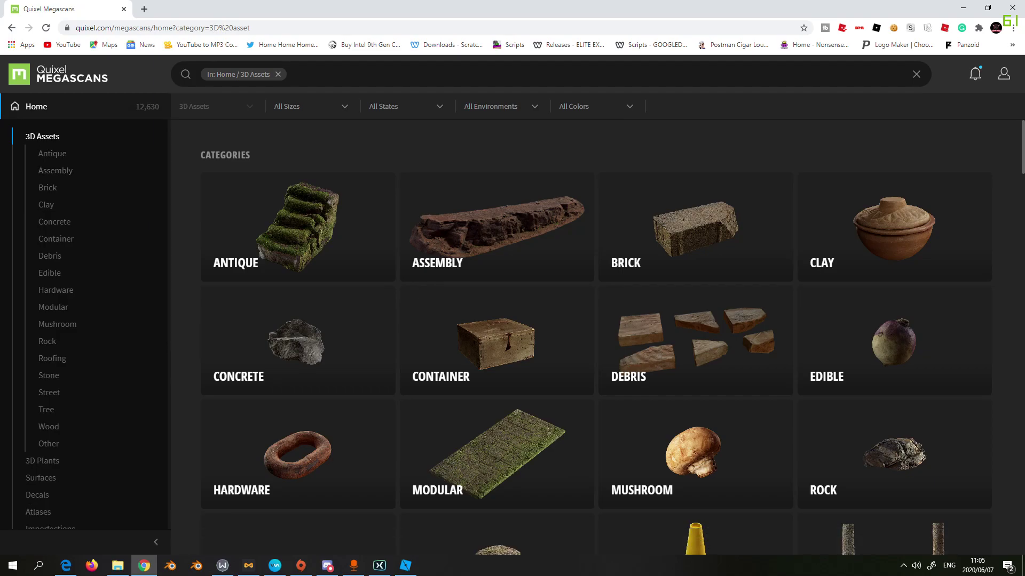
left_click(55, 170)
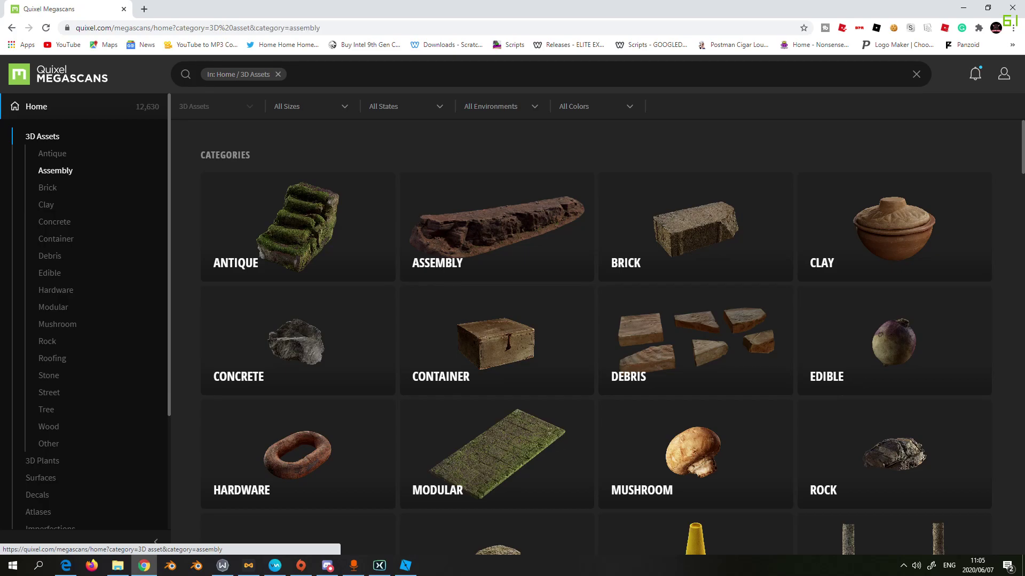
scroll(278, 176, "down", 5)
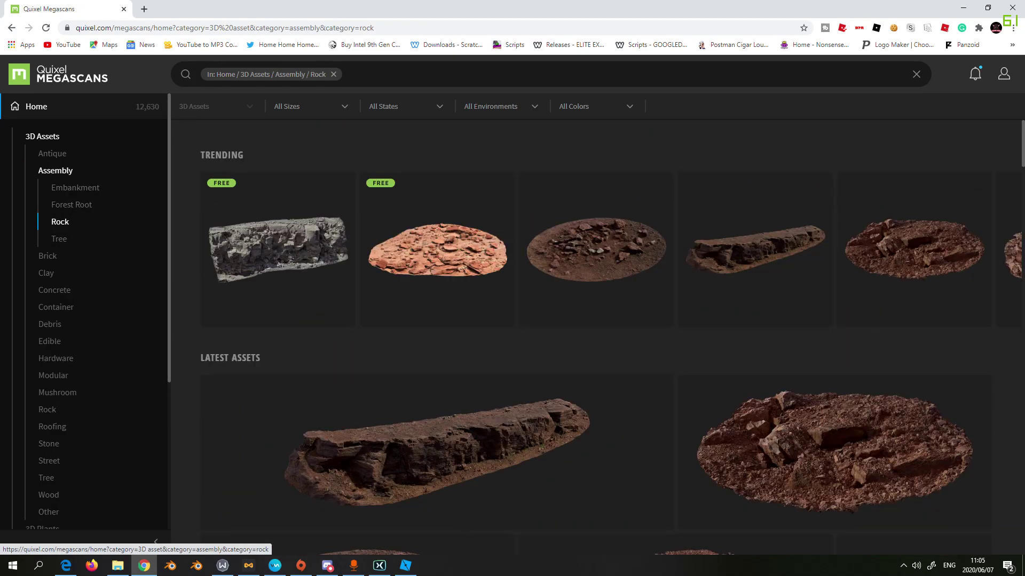
scroll(678, 267, "down", 6)
scroll(676, 291, "up", 5)
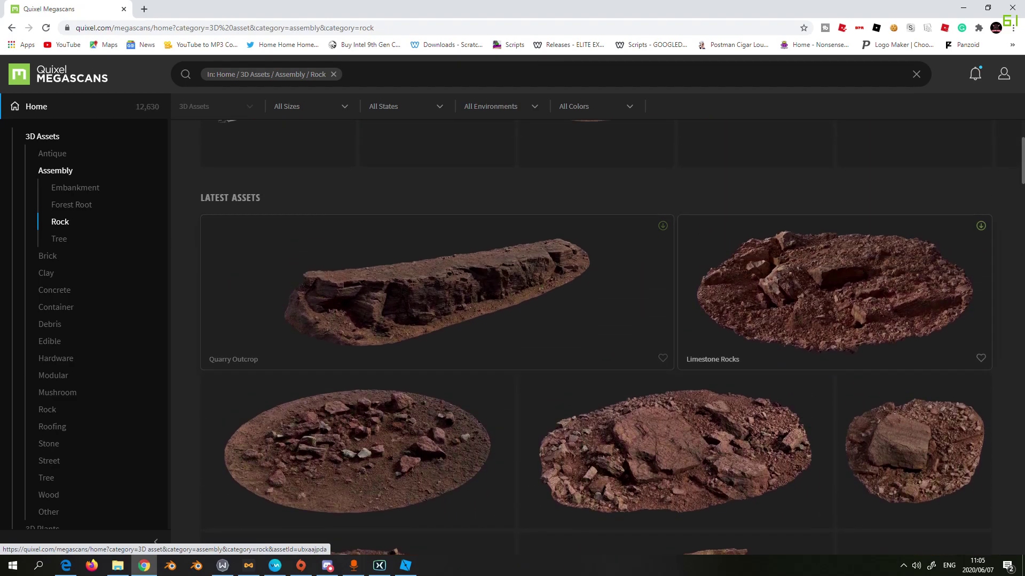
scroll(596, 338, "down", 5)
scroll(596, 337, "down", 5)
scroll(596, 338, "down", 8)
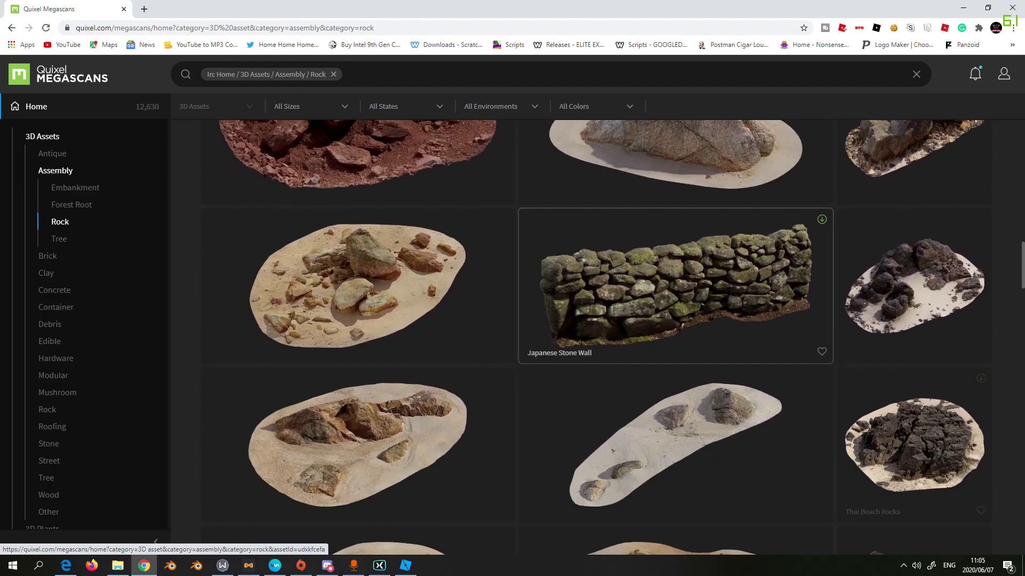
scroll(907, 283, "down", 8)
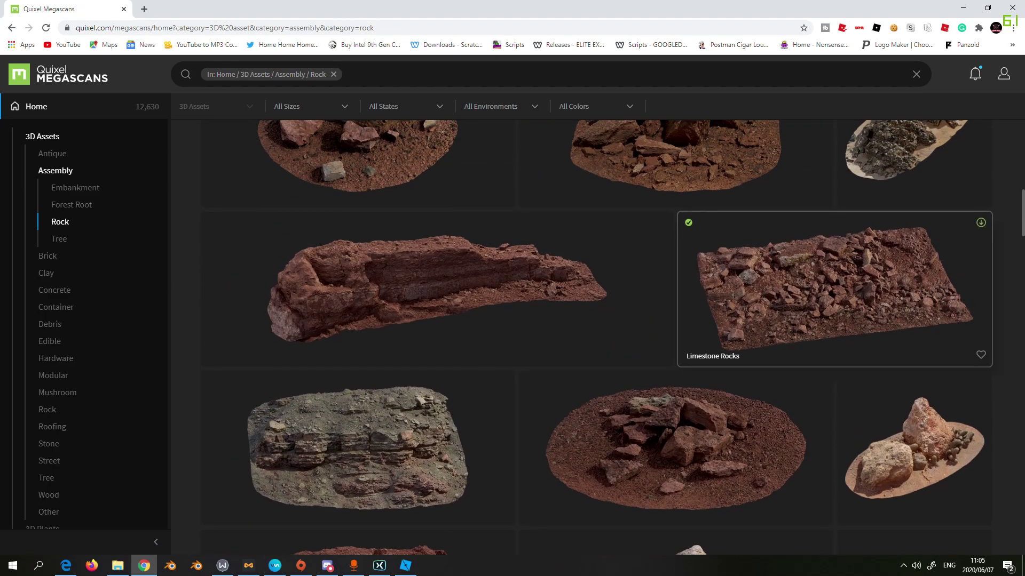
scroll(907, 282, "up", 6)
scroll(907, 347, "up", 4)
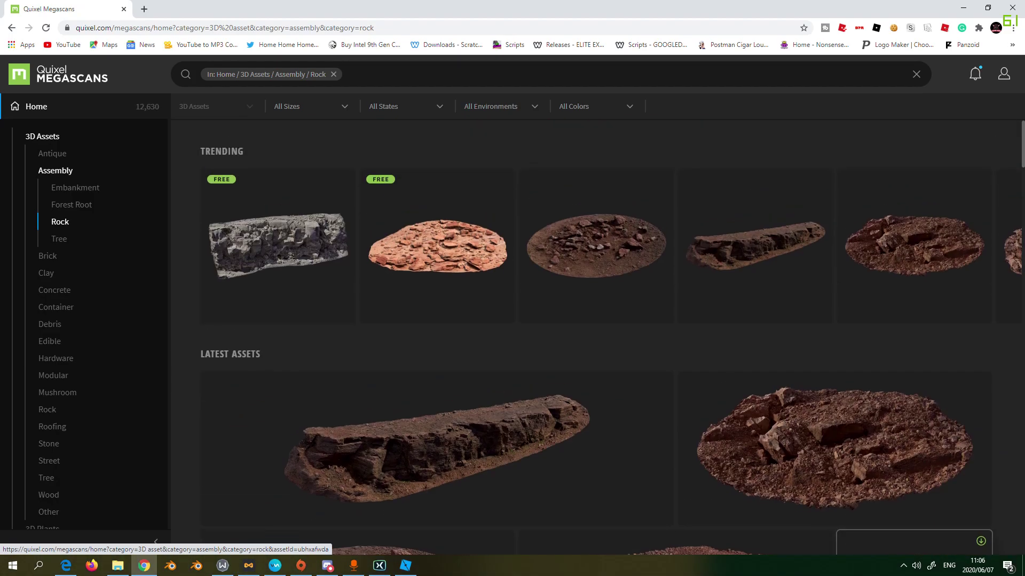
left_click(832, 400)
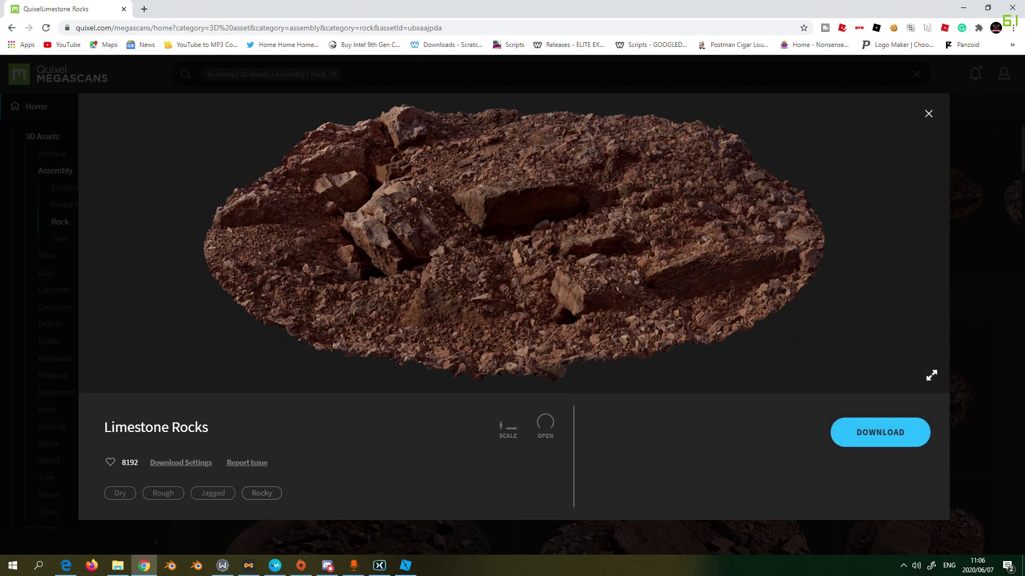
Change the Limestone Rocks download resolution from 8K to 4K and close the asset view.
left_click(180, 463)
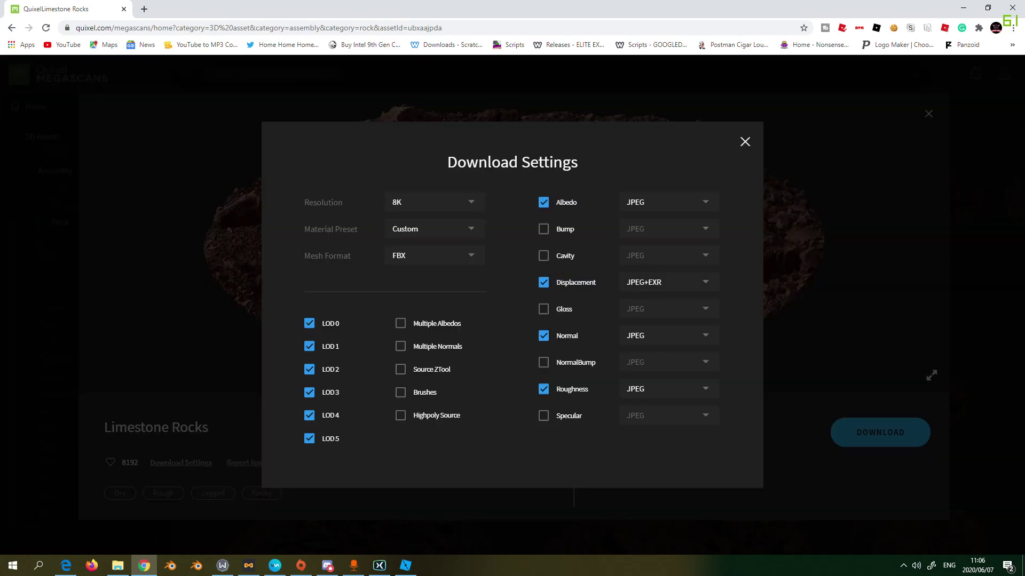
left_click(434, 202)
left_click(434, 202)
left_click(434, 202)
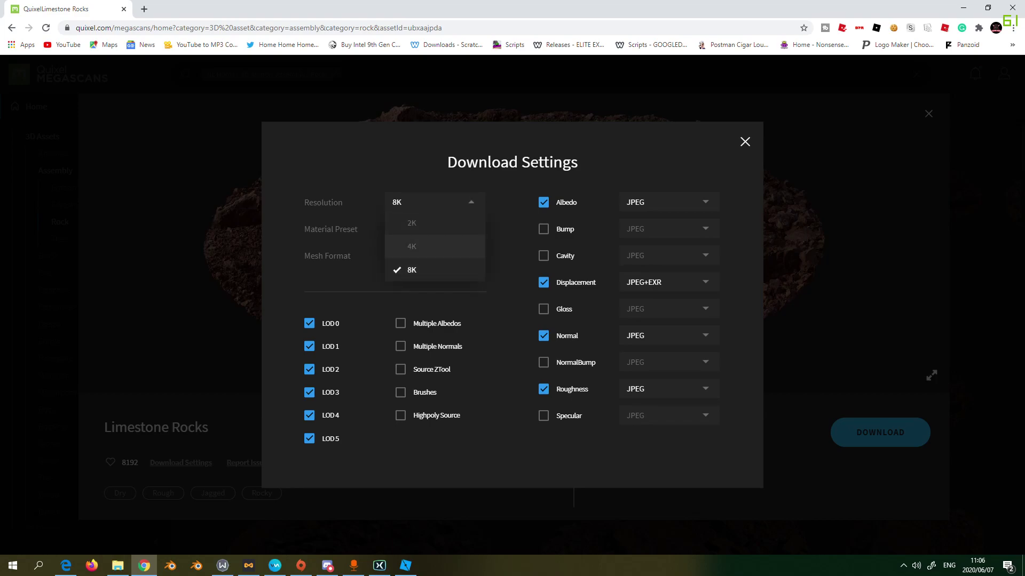
left_click(406, 243)
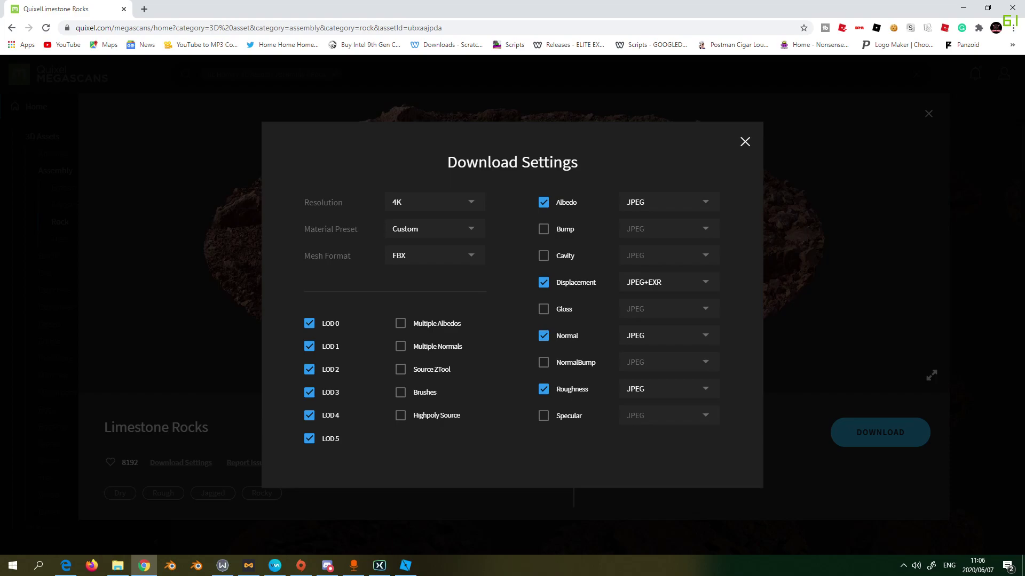
key("Escape")
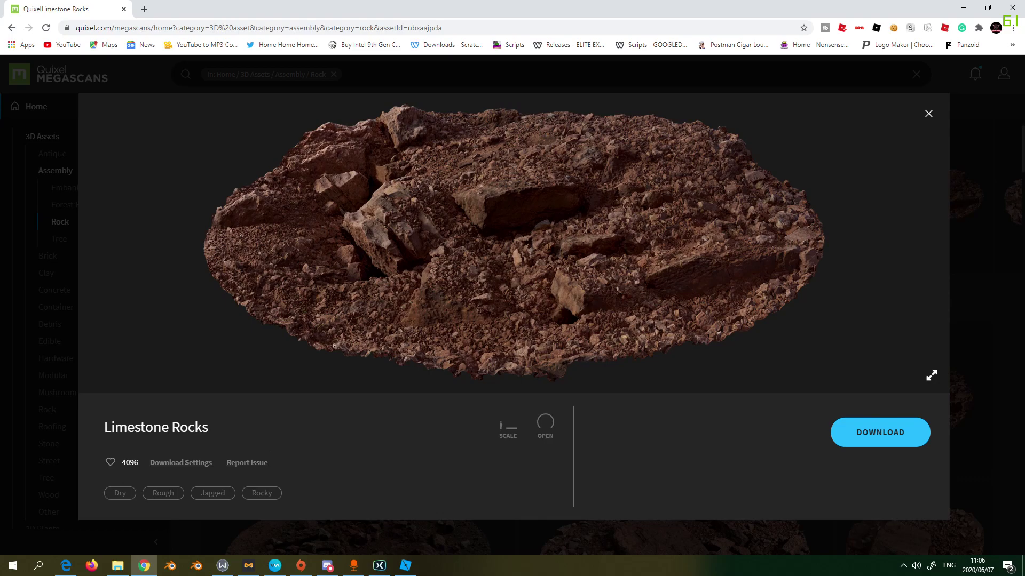
key("Escape")
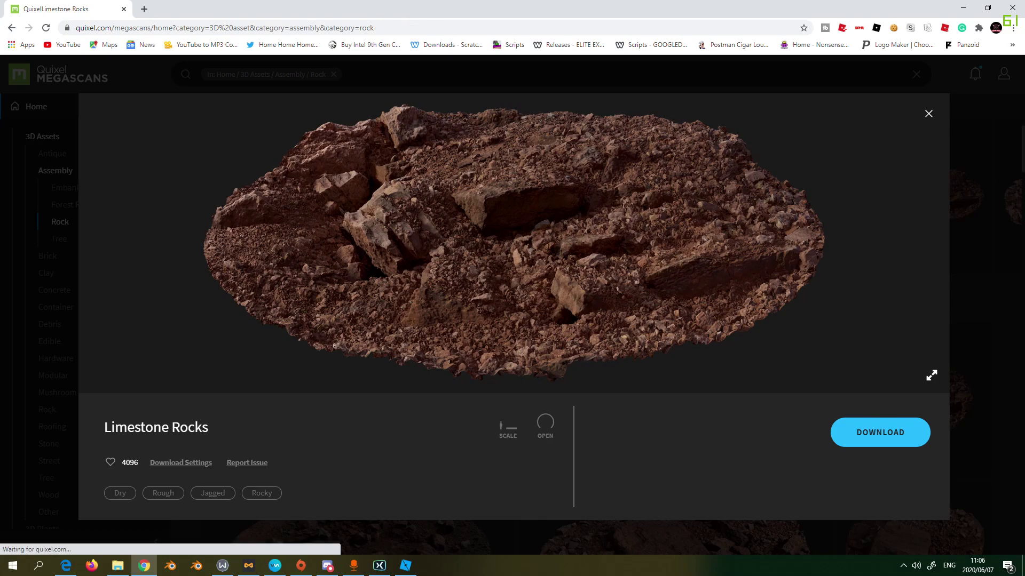
Back in Roblox Studio, focus on a rock mesh part and open Workspace's insert-object list.
left_click(406, 566)
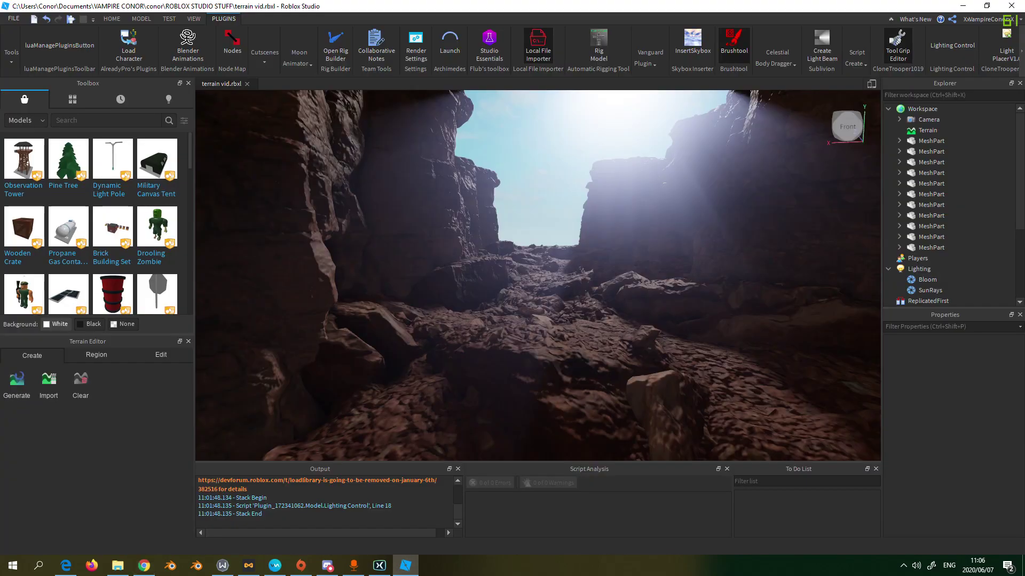
left_click(931, 172)
key("f")
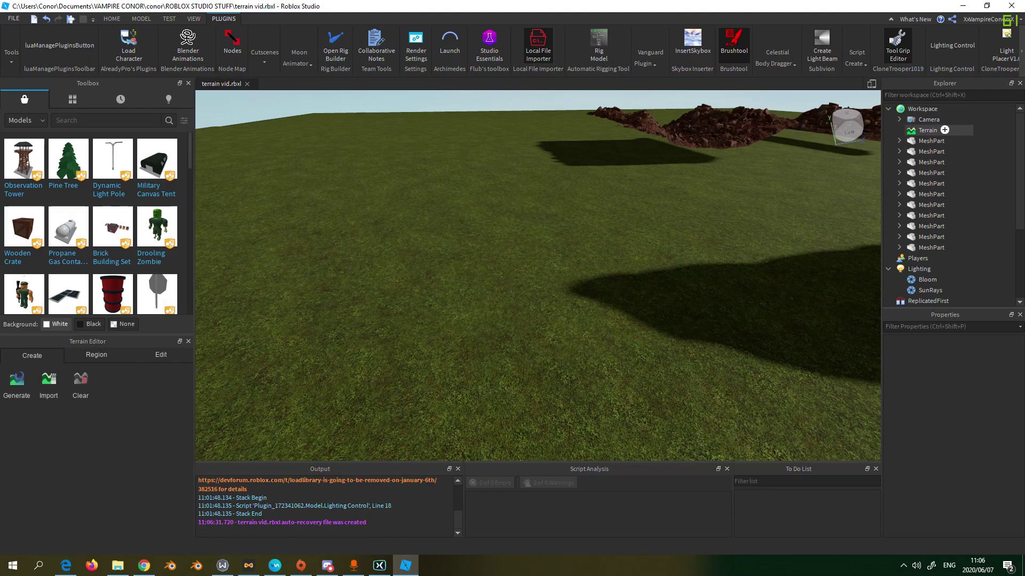
left_click(945, 108)
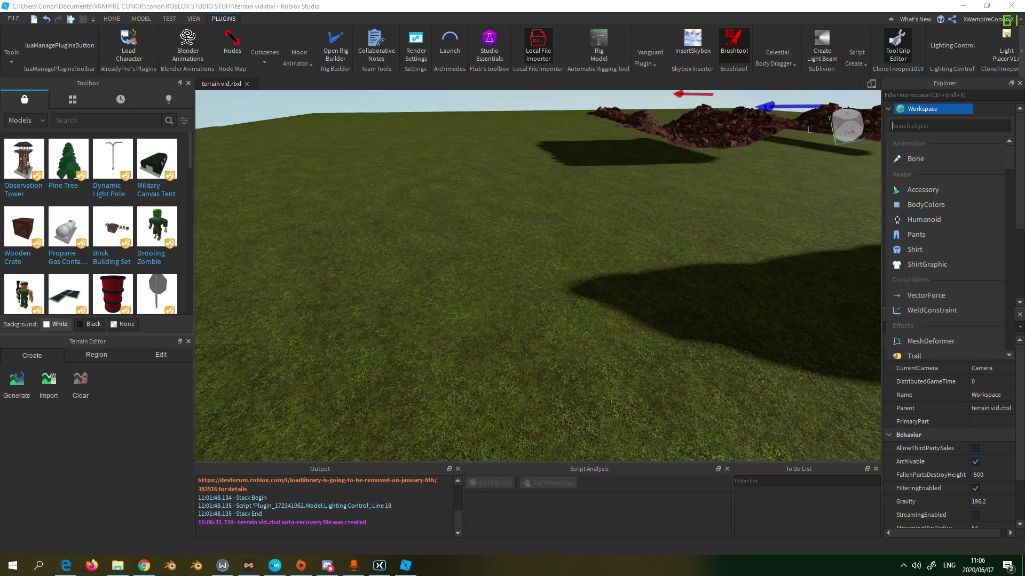
Insert a MeshPart using Lime rocks on ground/ubxaajpda_LOD0.fbx as its MeshId, accepting the resize.
type("m")
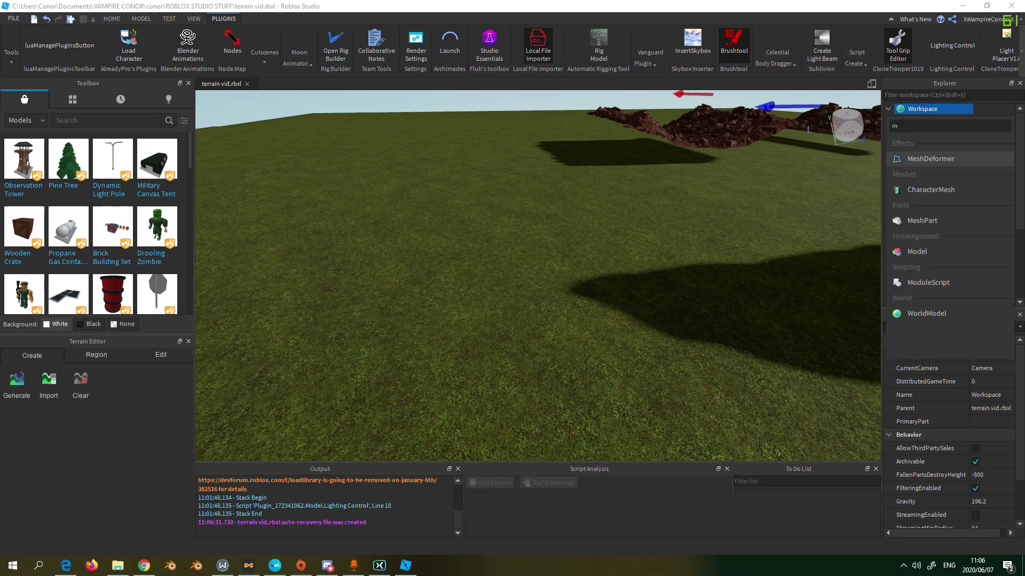
key("Down")
key("Down")
key("Return")
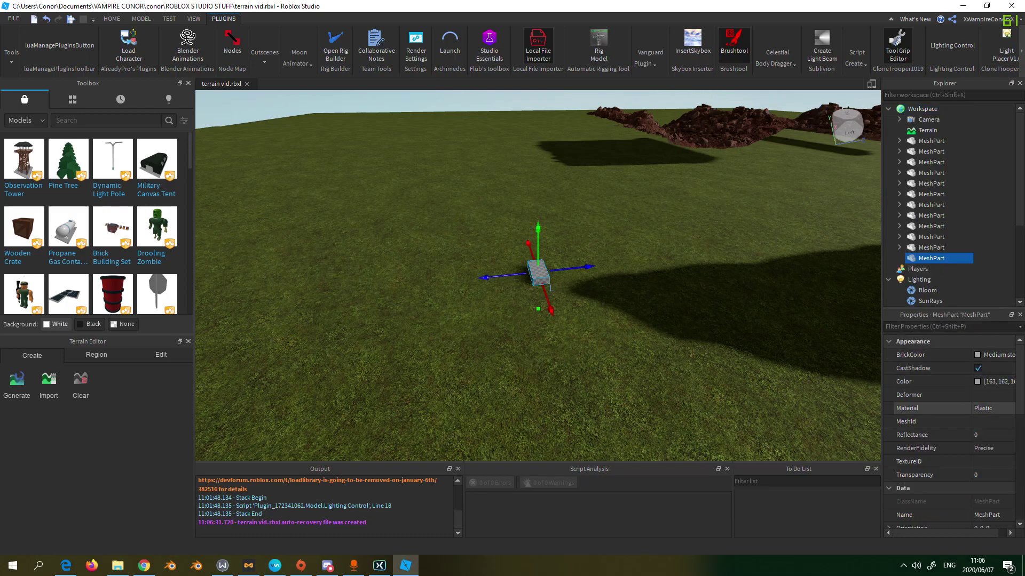
left_click(992, 421)
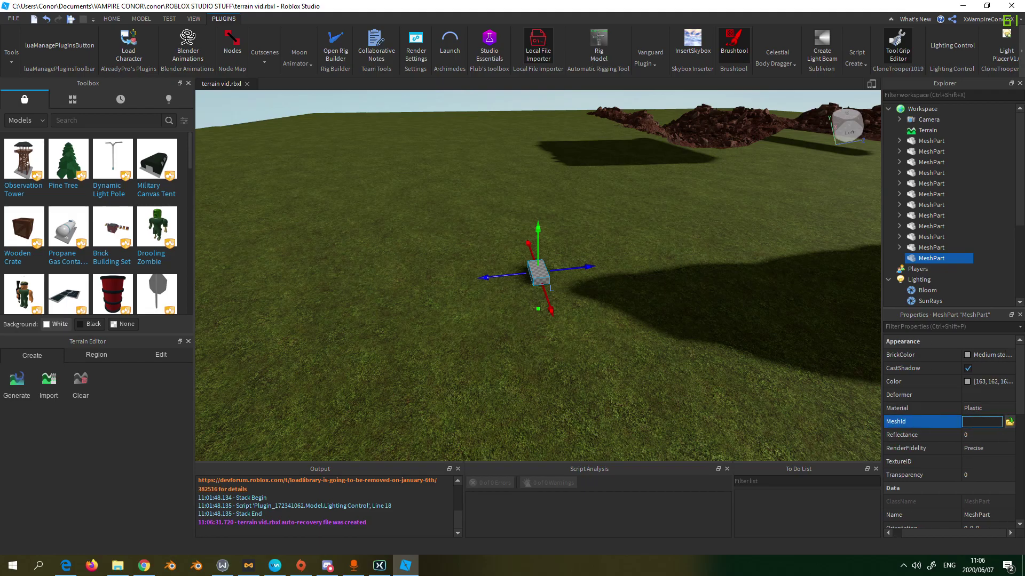
left_click(1009, 422)
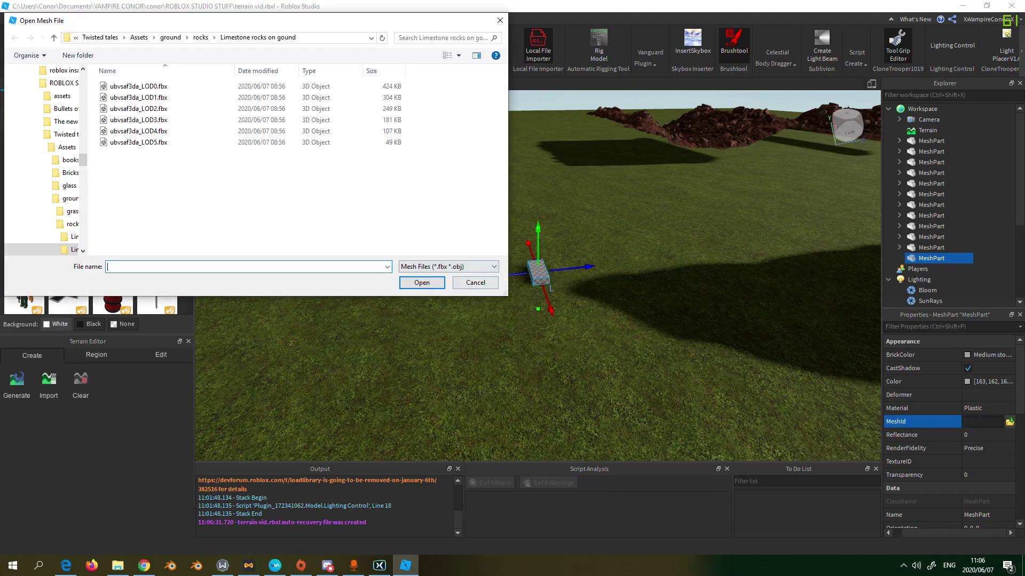
left_click(201, 37)
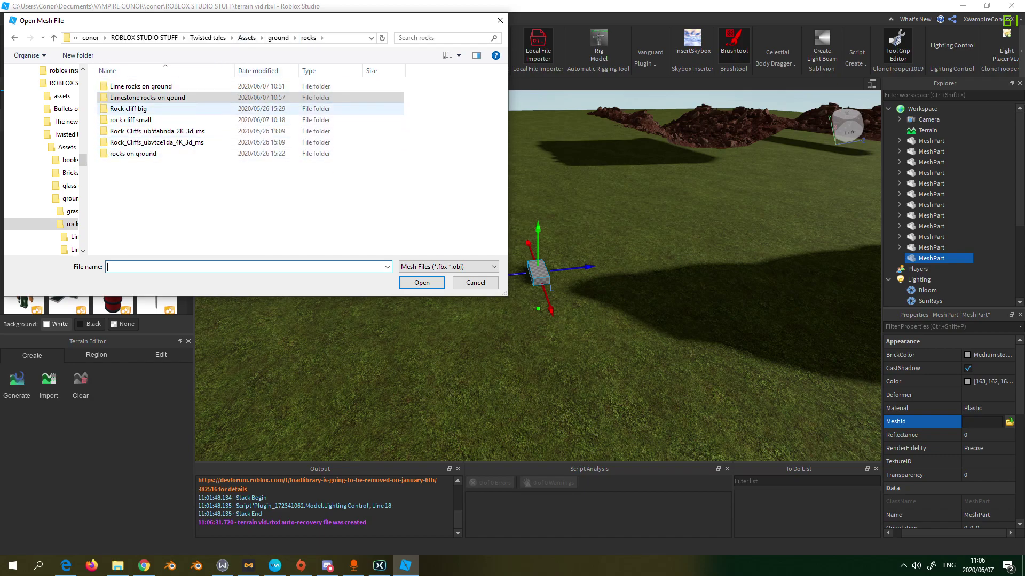
left_click(147, 97)
left_click(128, 108)
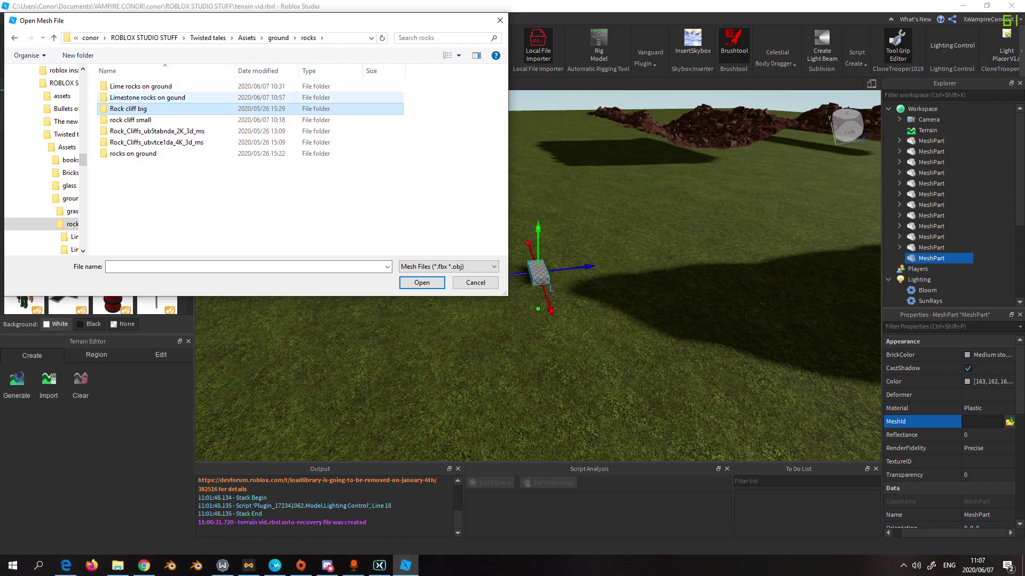
double_click(139, 86)
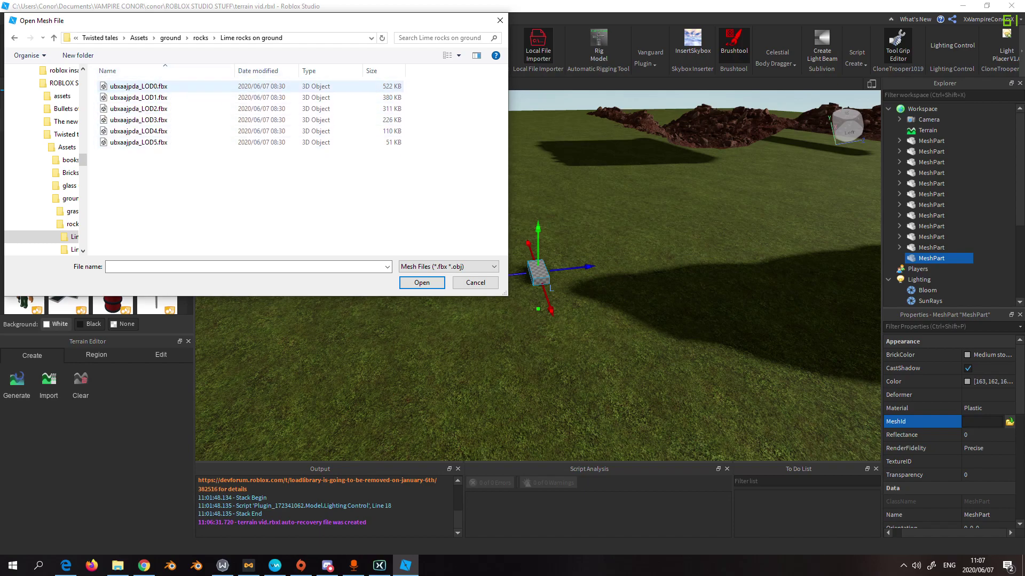
double_click(139, 85)
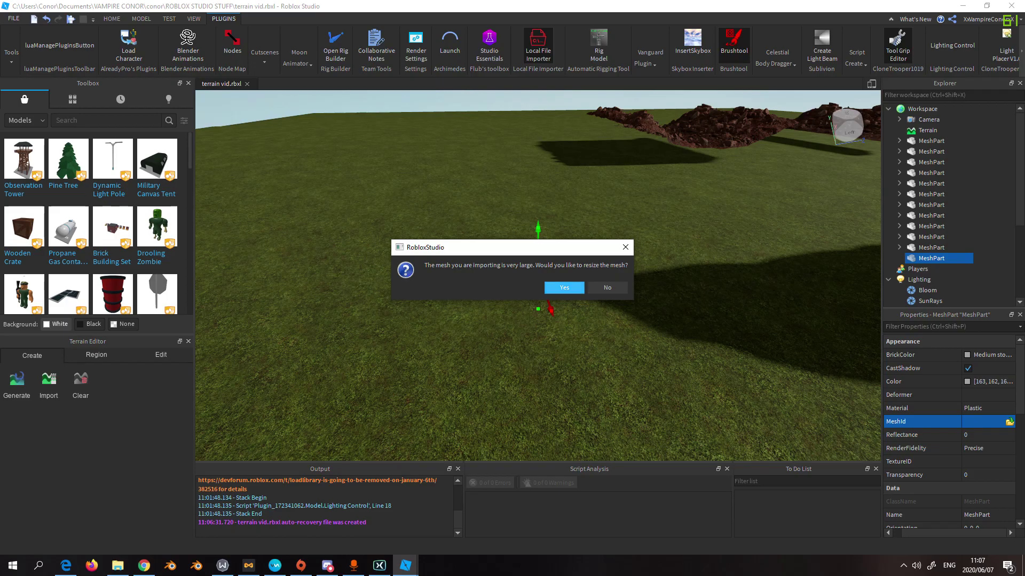
key("Return")
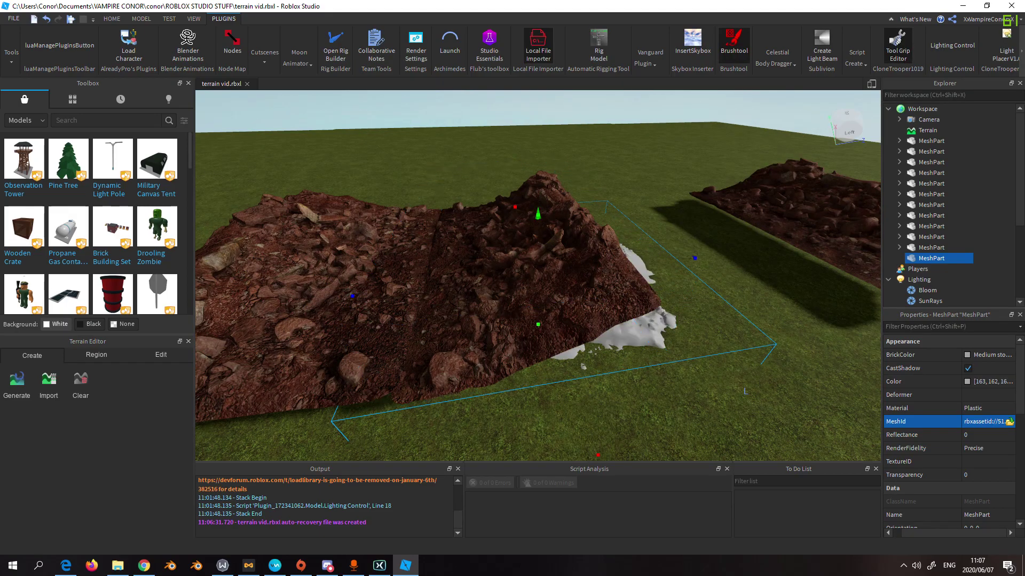
Fly the camera around the imported grey rock to inspect it from all sides.
key("w")
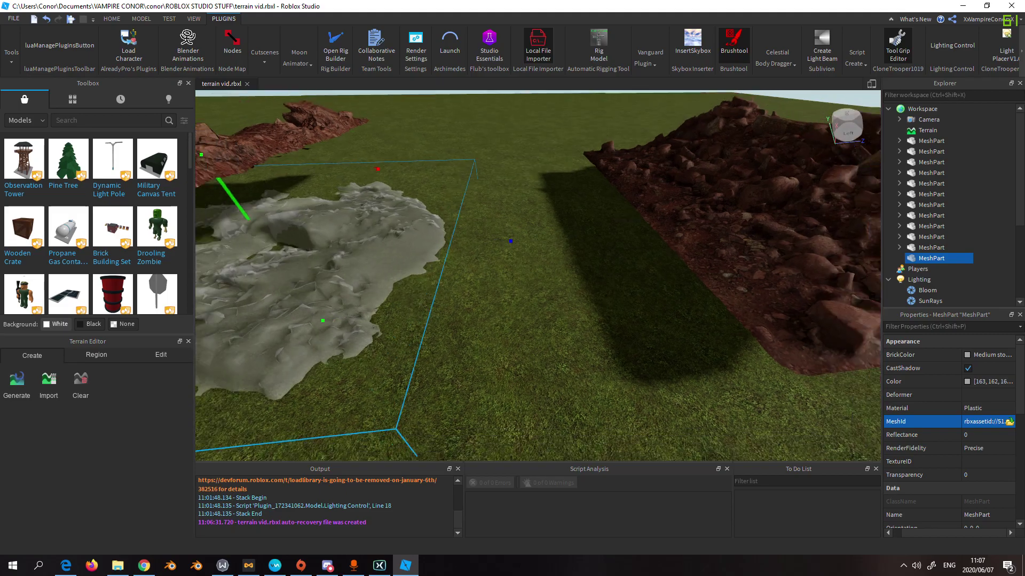
key("f")
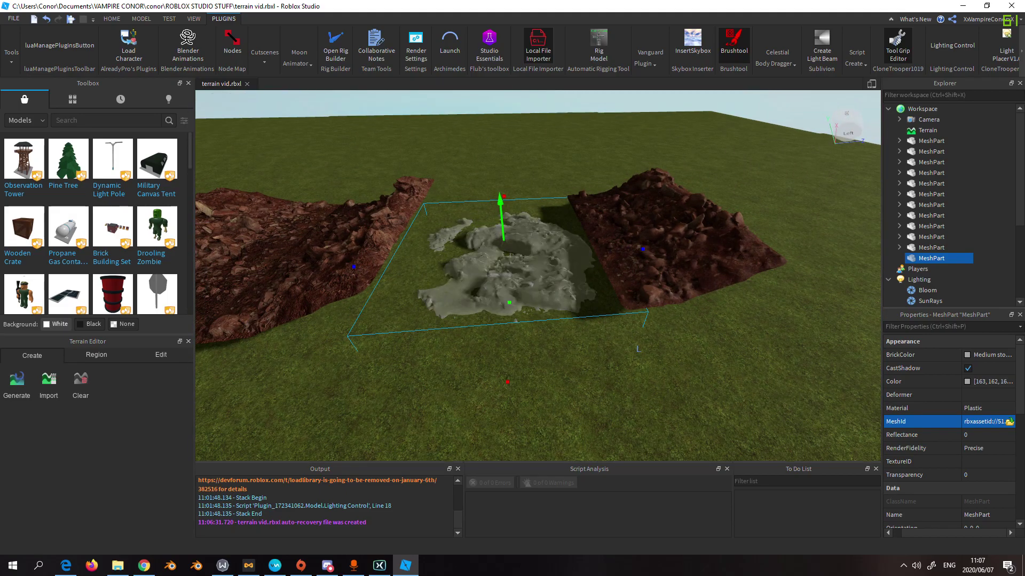
key("q")
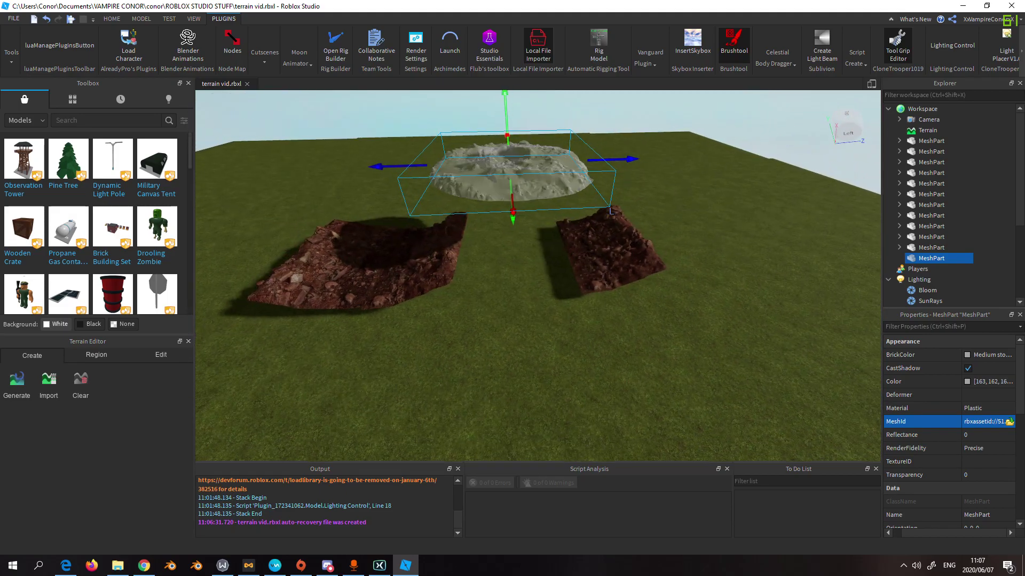
key("a")
key("d")
key("a")
key("w")
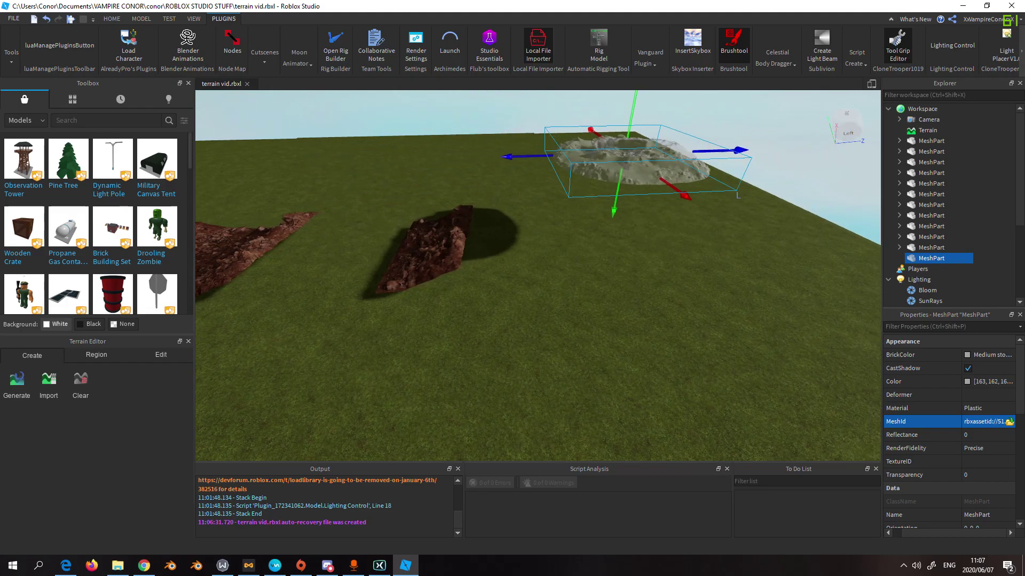
Cancel the mesh file picker and open File Explorer at the rocks asset folder.
key("alt+Tab")
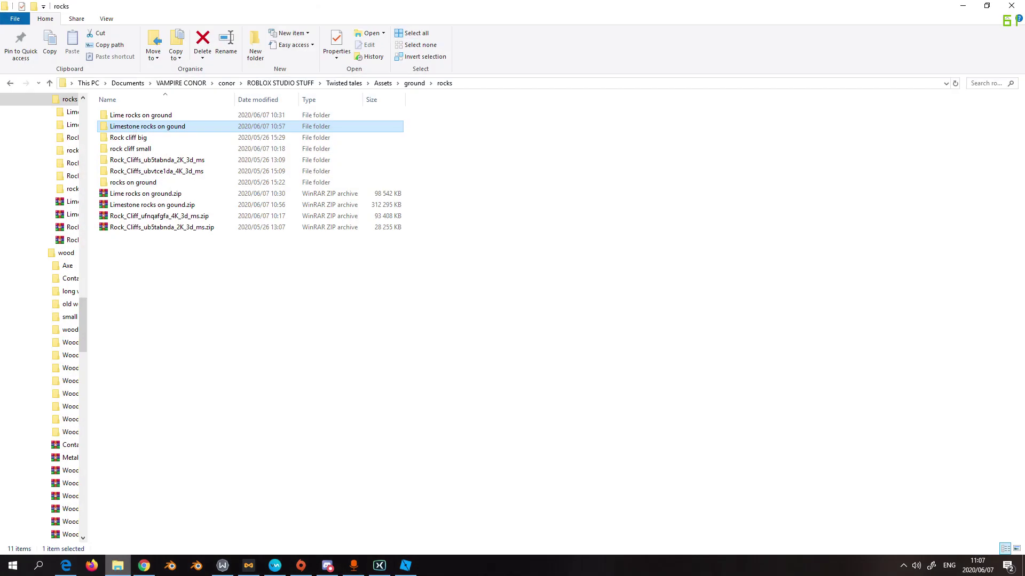
key("Return")
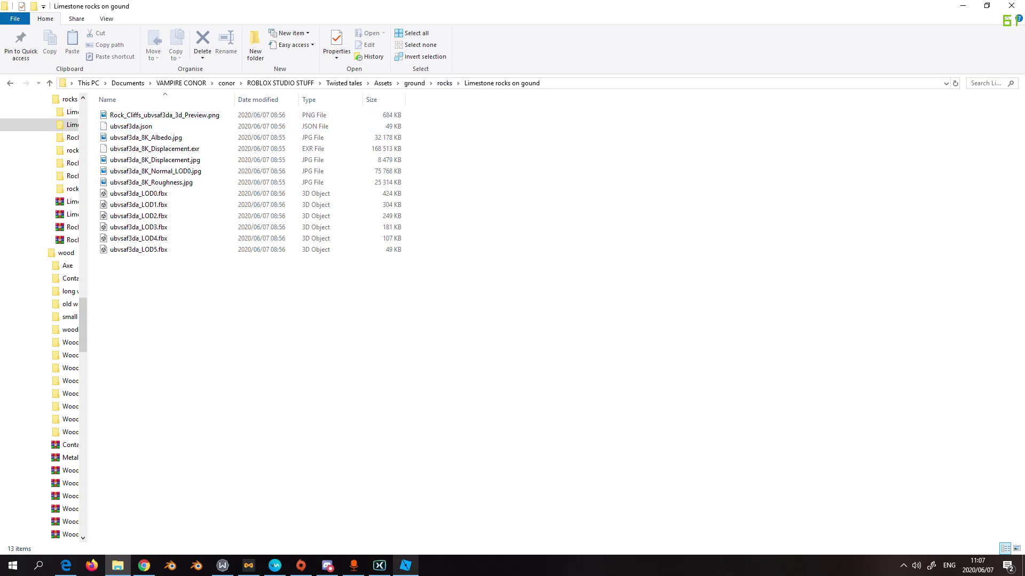
mouse_move(405, 566)
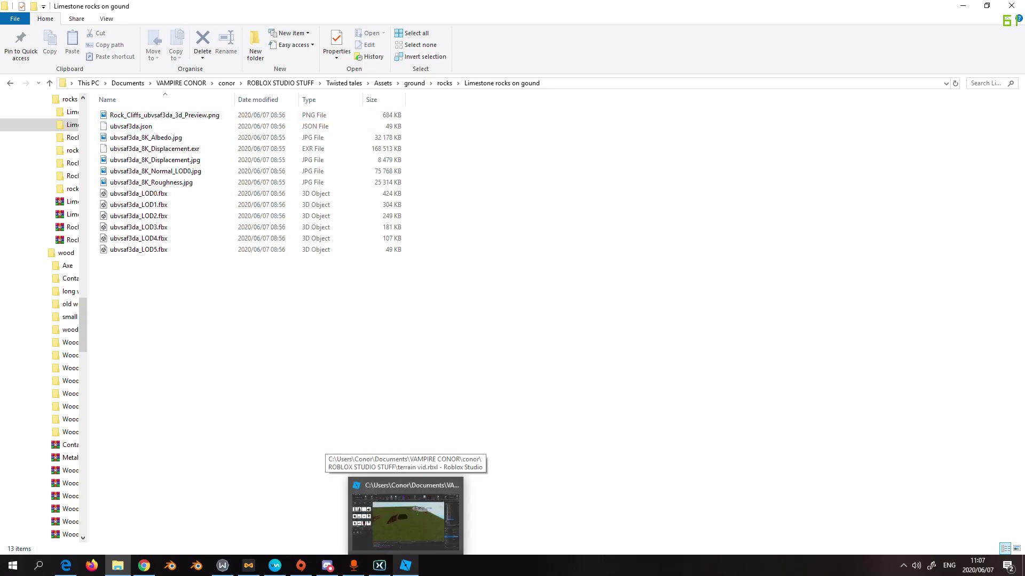
left_click(405, 515)
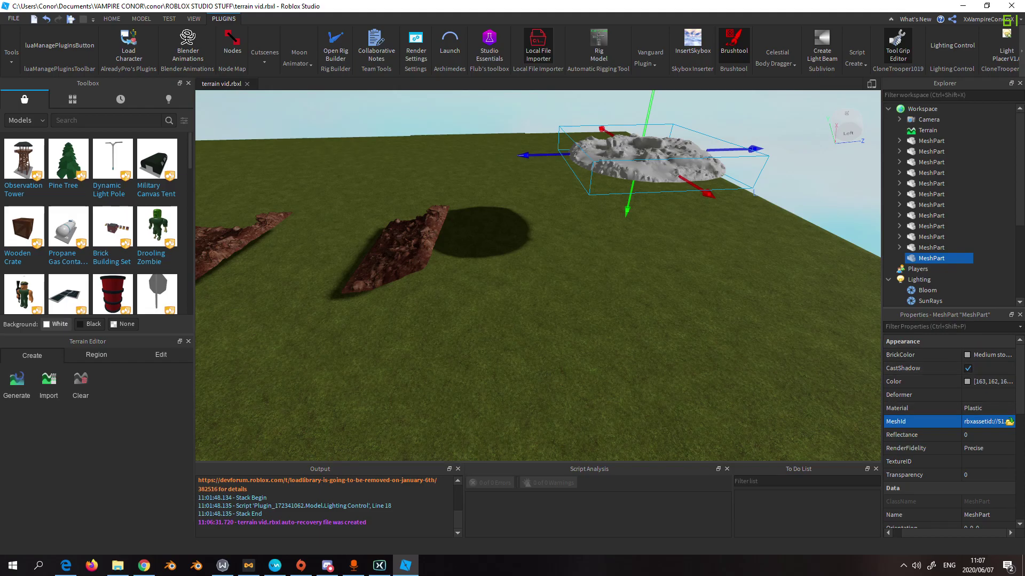
left_click(1008, 422)
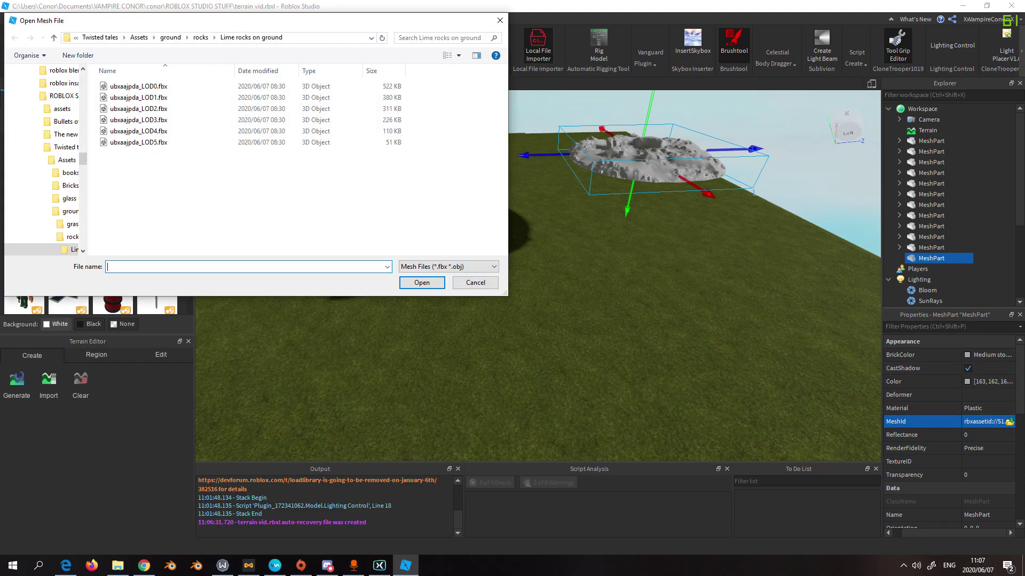
key("Escape")
left_click(117, 566)
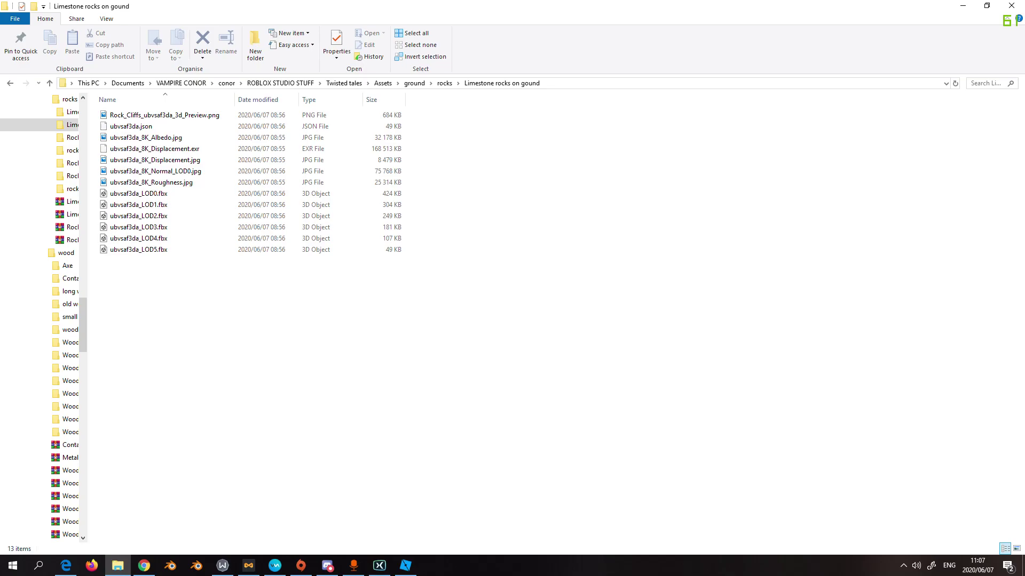
left_click(445, 83)
Open Lime rocks on ground, preview ubxaajpda_4K_Albedo.jpg in Photos, then close it.
double_click(133, 115)
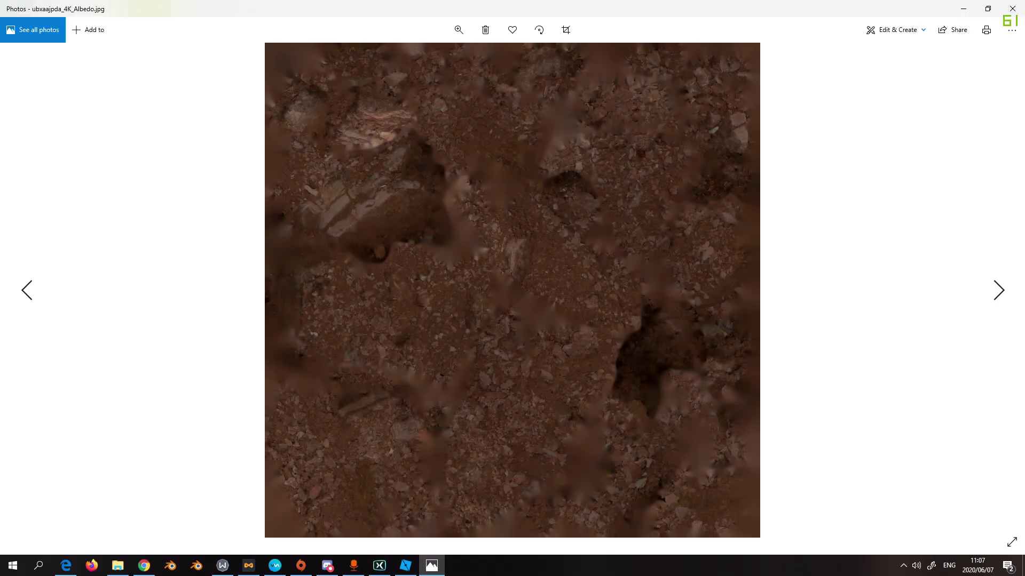
key("alt+F4")
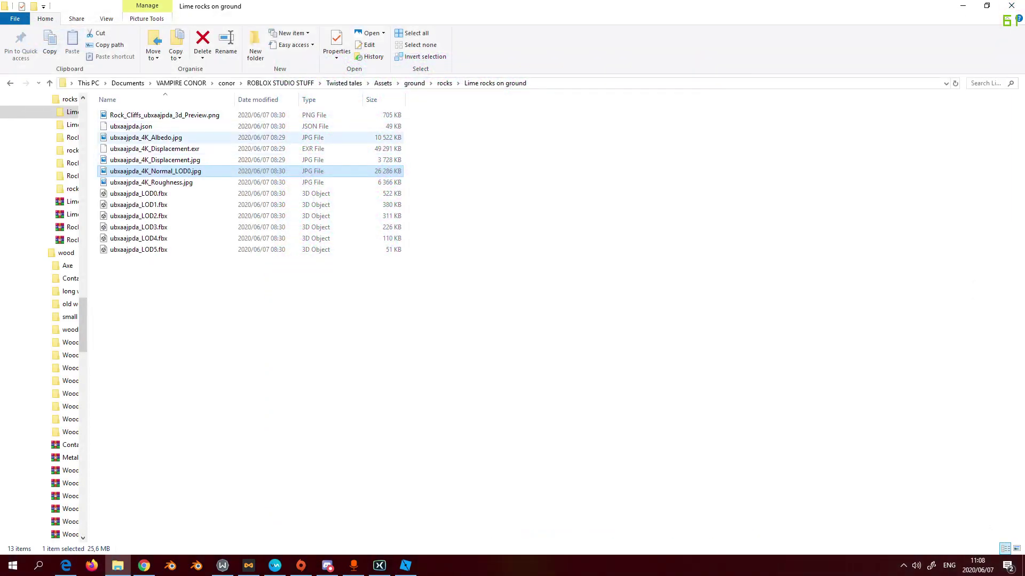
Cycle through the Roblox decal tabs in the browser to settle on the lime rocks on ground page.
key("alt+Tab")
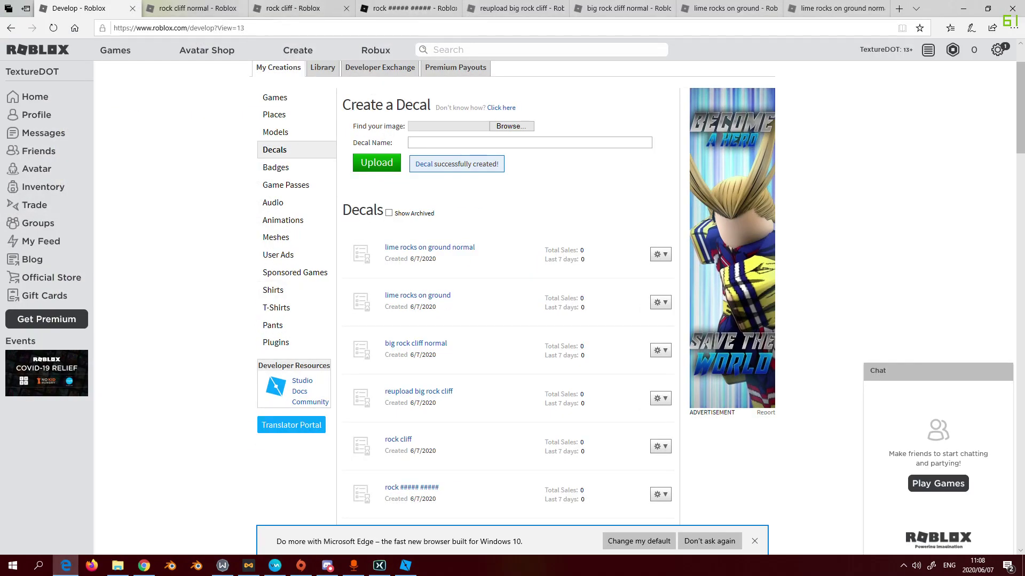
key("ctrl+Tab")
key("ctrl+Tab")
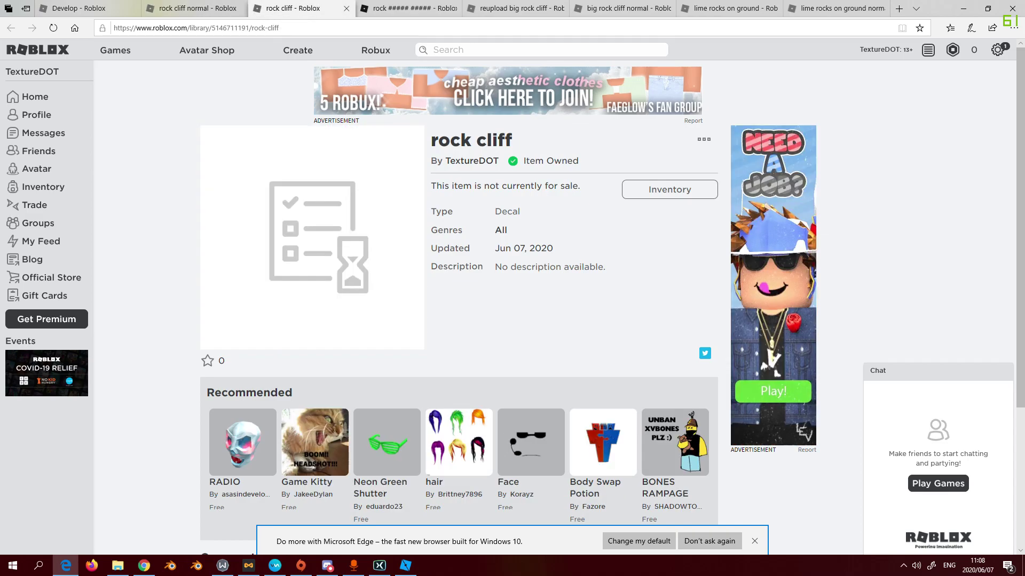
key("ctrl+Tab")
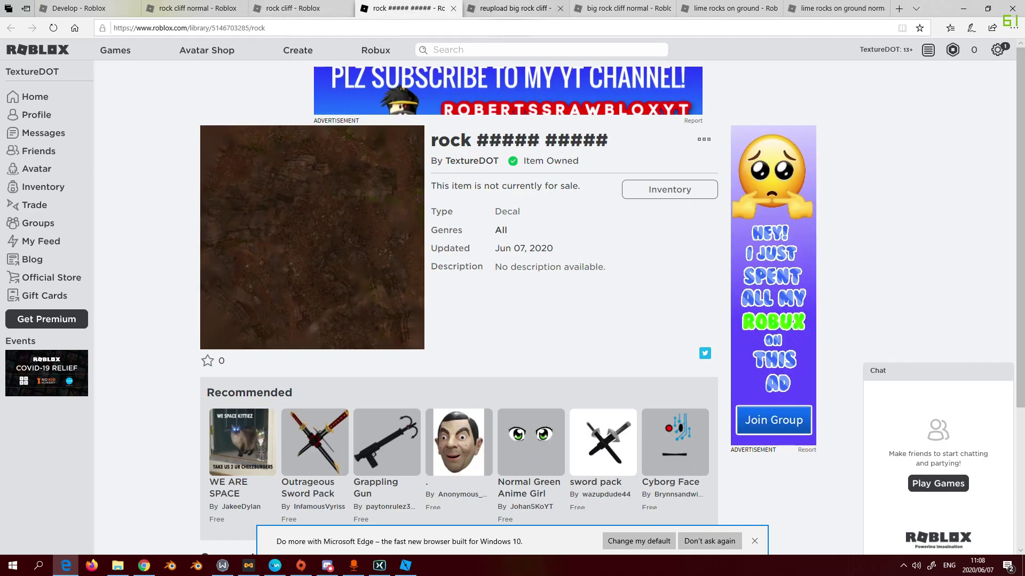
key("ctrl+Tab")
key("ctrl+Tab")
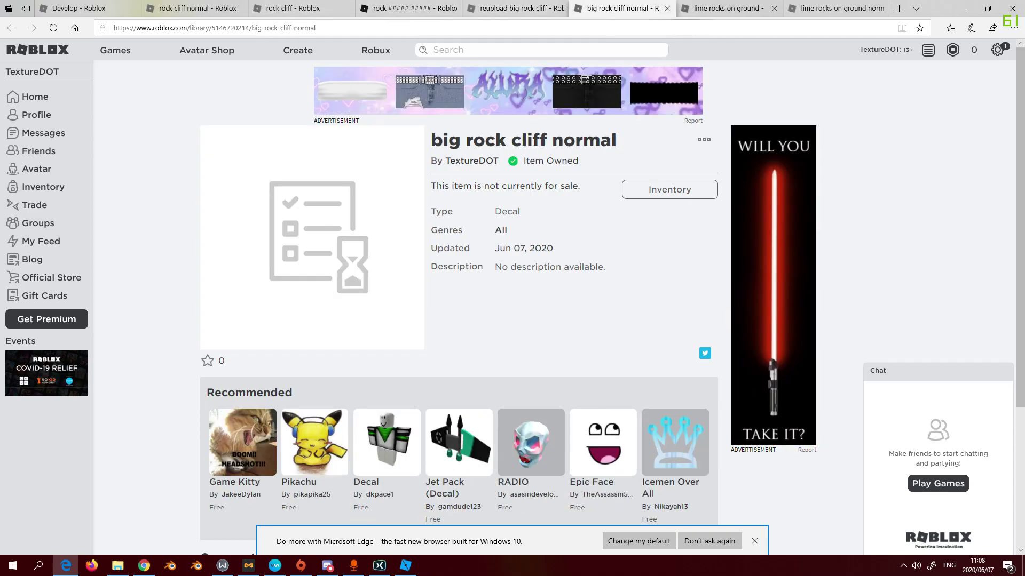
key("ctrl+Tab")
key("ctrl+Tab")
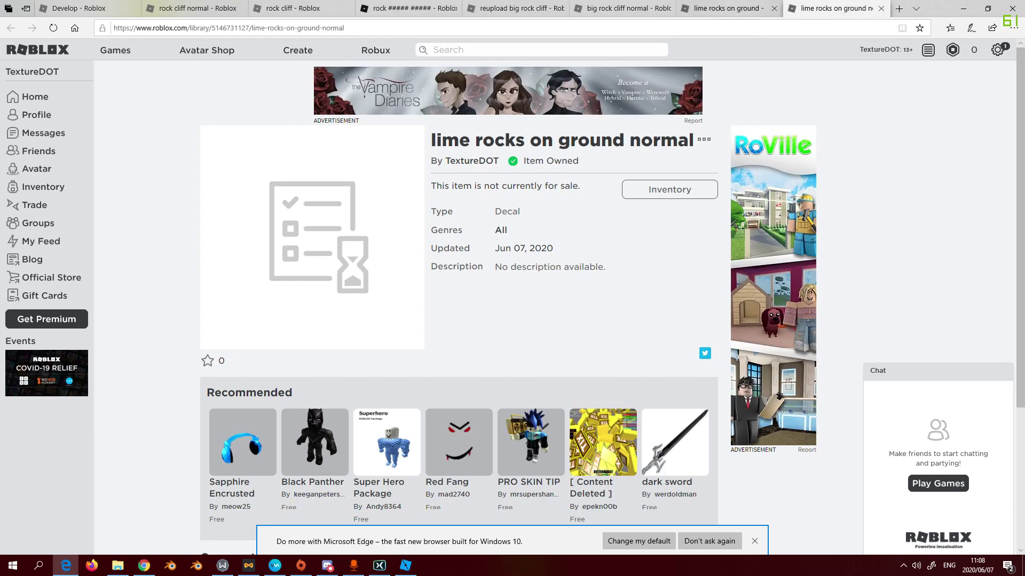
key("ctrl+shift+Tab")
key("ctrl+Tab")
key("ctrl+shift+Tab")
key("ctrl+Tab")
key("ctrl+shift+Tab")
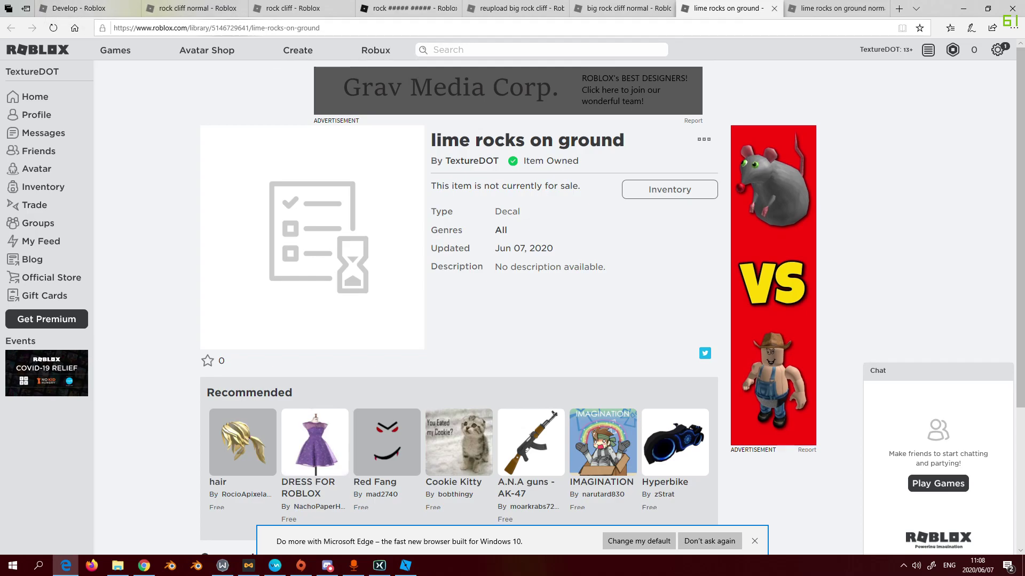
left_click(230, 28)
double_click(230, 28)
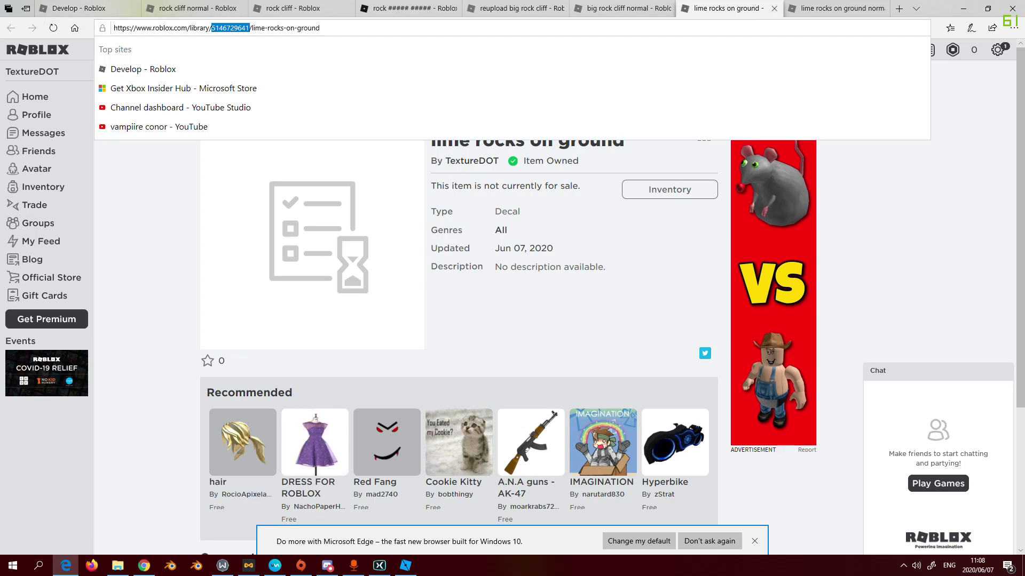
left_click(117, 565)
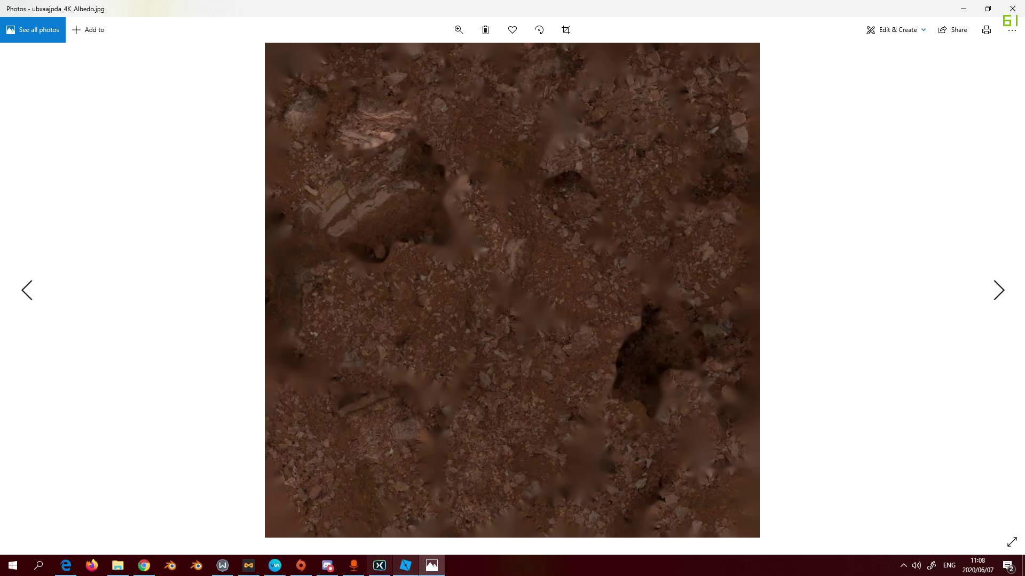
Add a SurfaceAppearance to the crater MeshPart.
left_click(405, 565)
key("f")
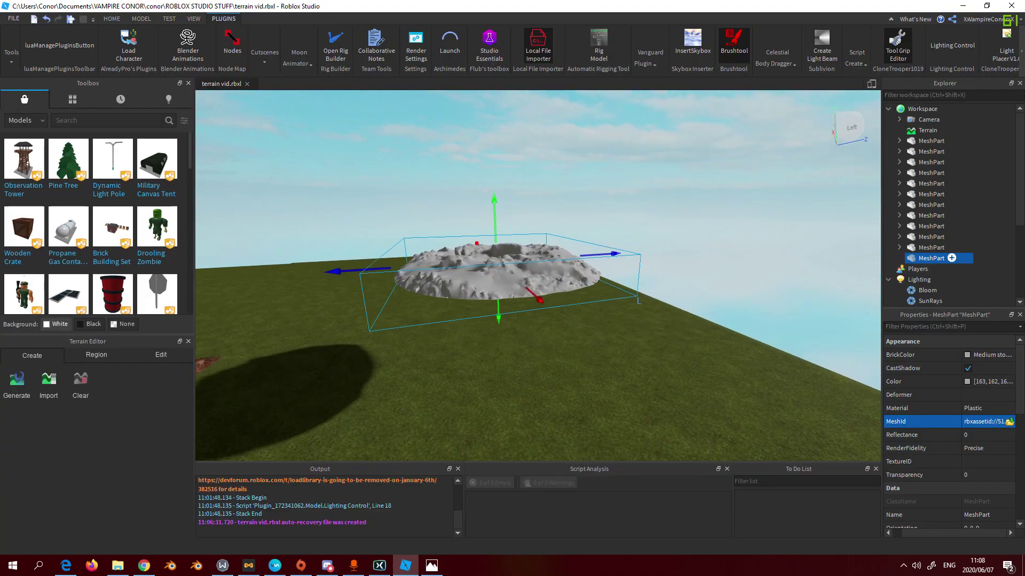
left_click(952, 258)
type("a")
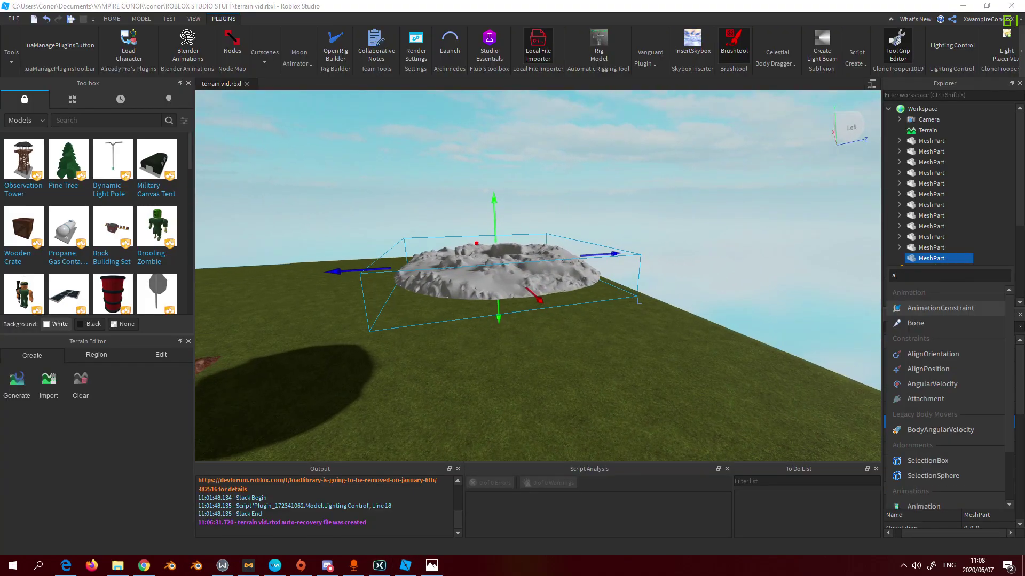
key("BackSpace")
type("s")
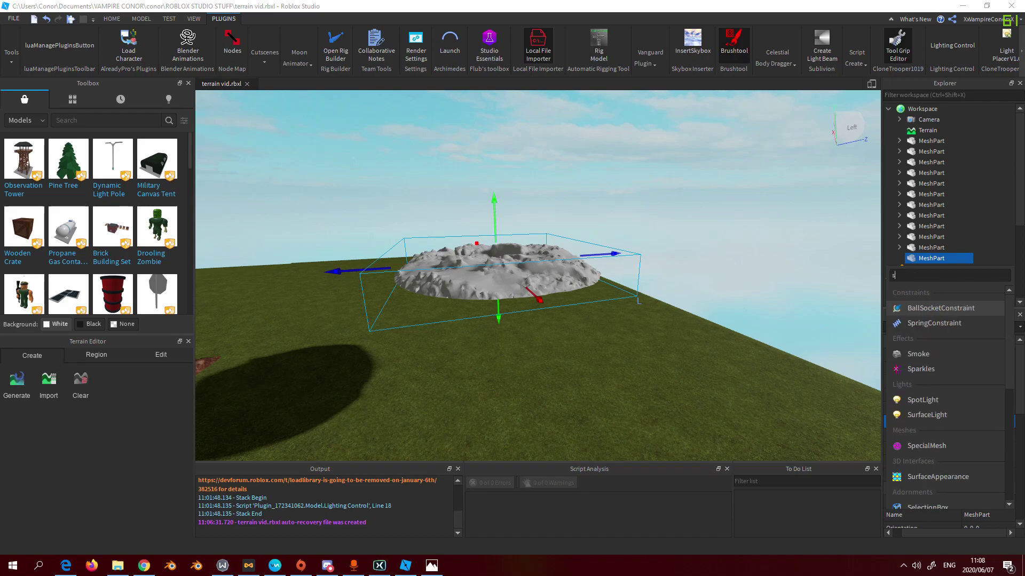
left_click(937, 476)
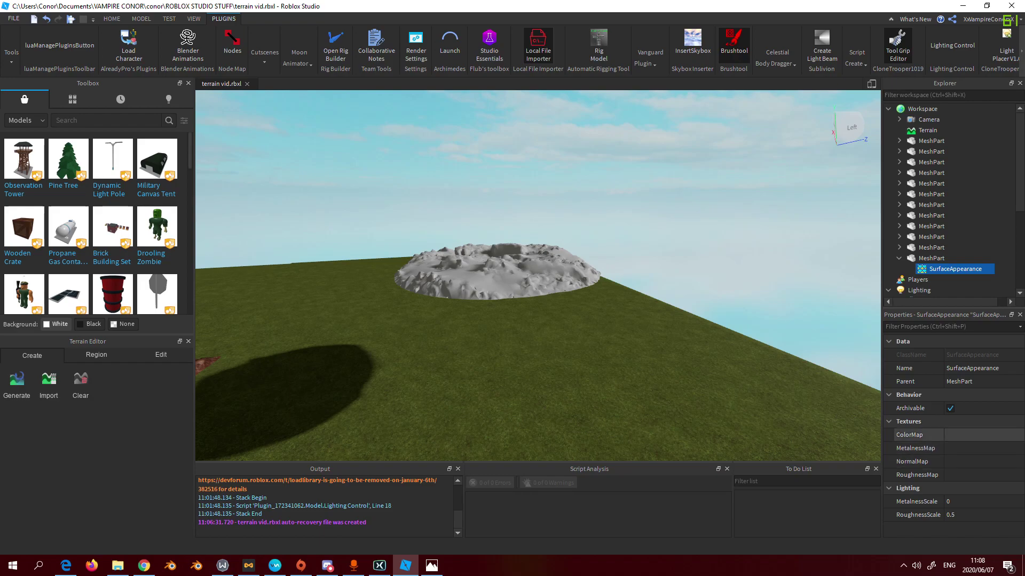
left_click(960, 435)
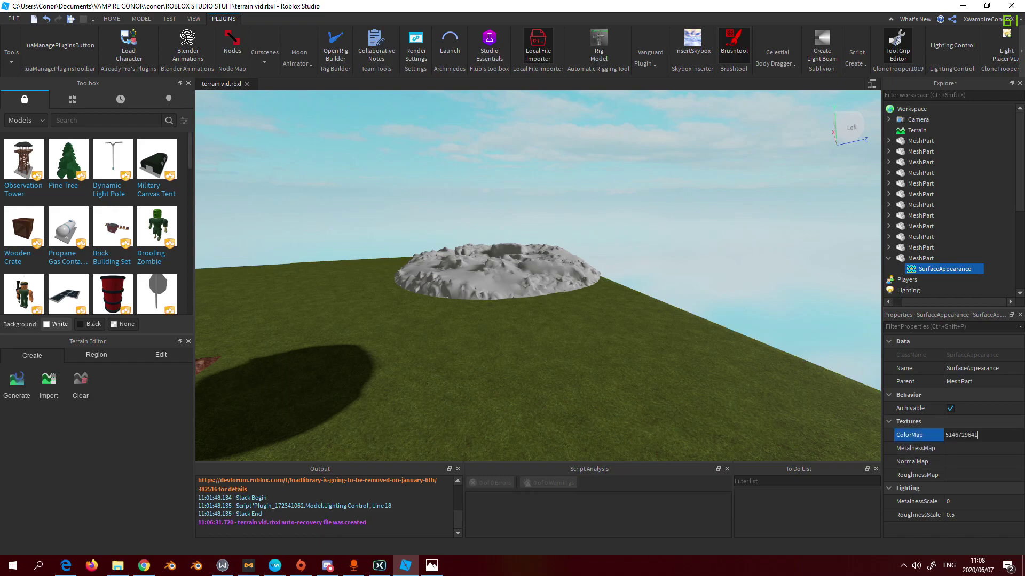
type("5146729641")
key("Return")
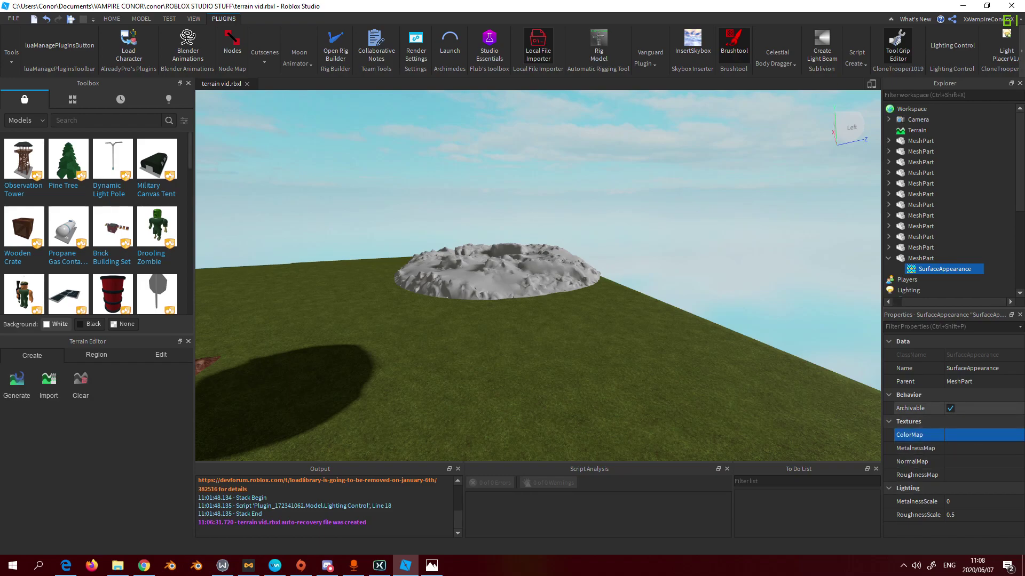
key("f")
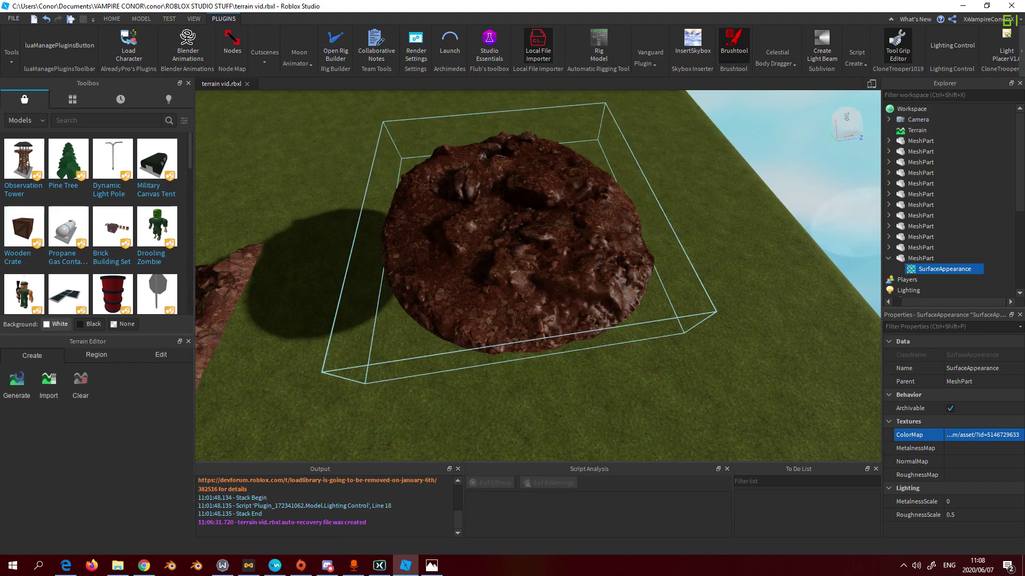
scroll(537, 276, "down", 5)
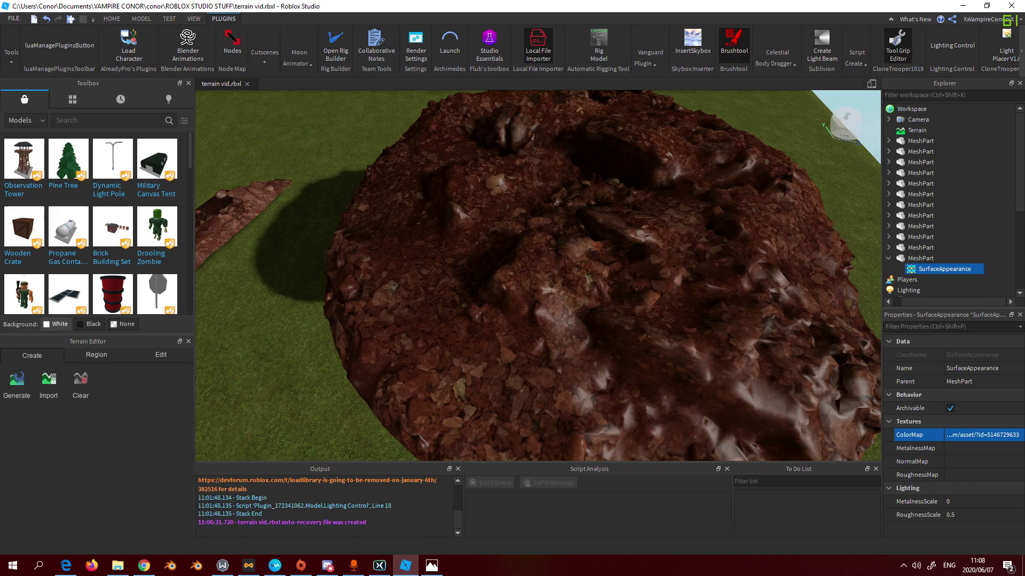
left_click(920, 257)
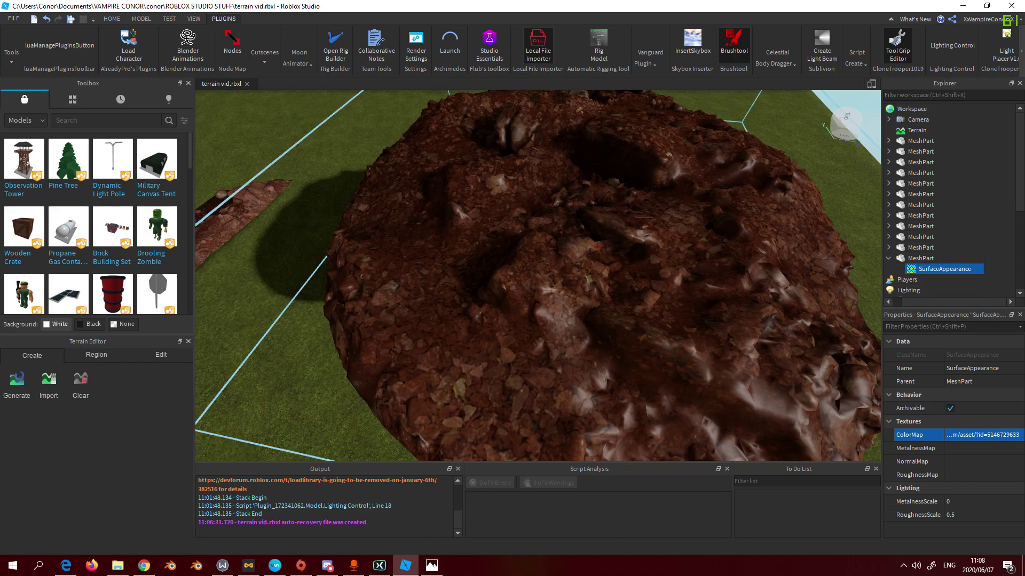
right_click(920, 258)
left_click(66, 566)
double_click(230, 28)
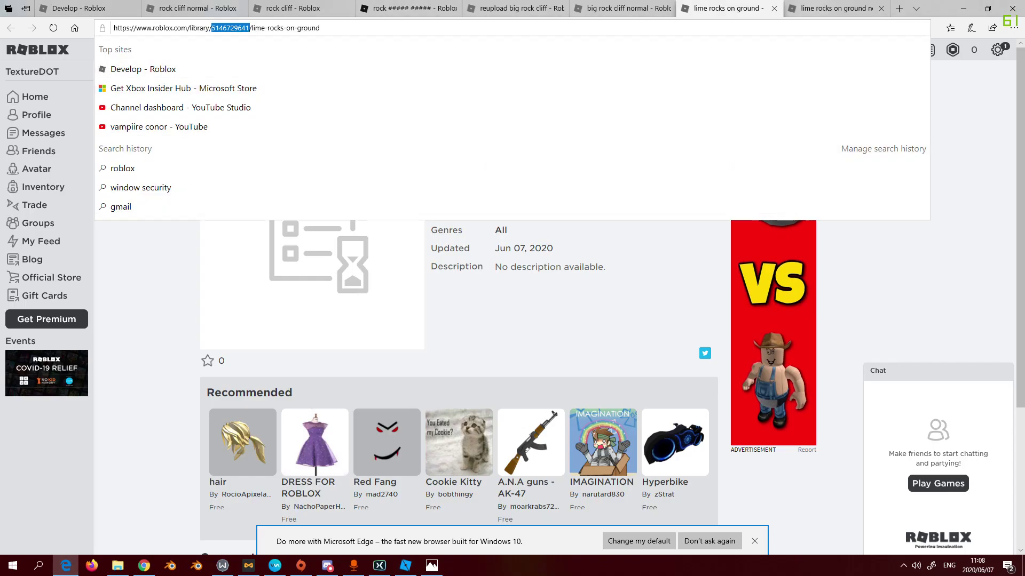
left_click(835, 8)
left_click(117, 565)
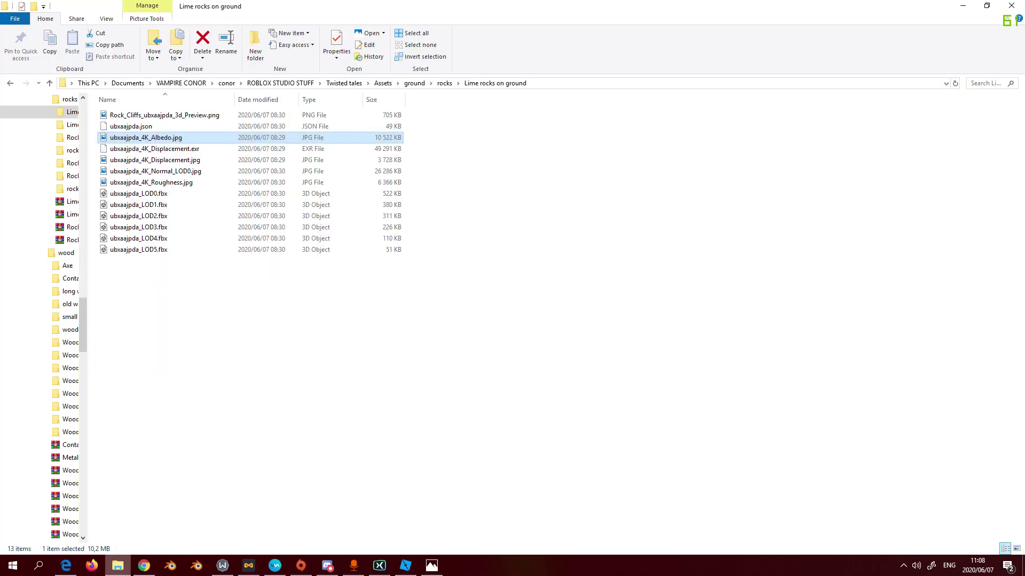
left_click(155, 171)
double_click(155, 171)
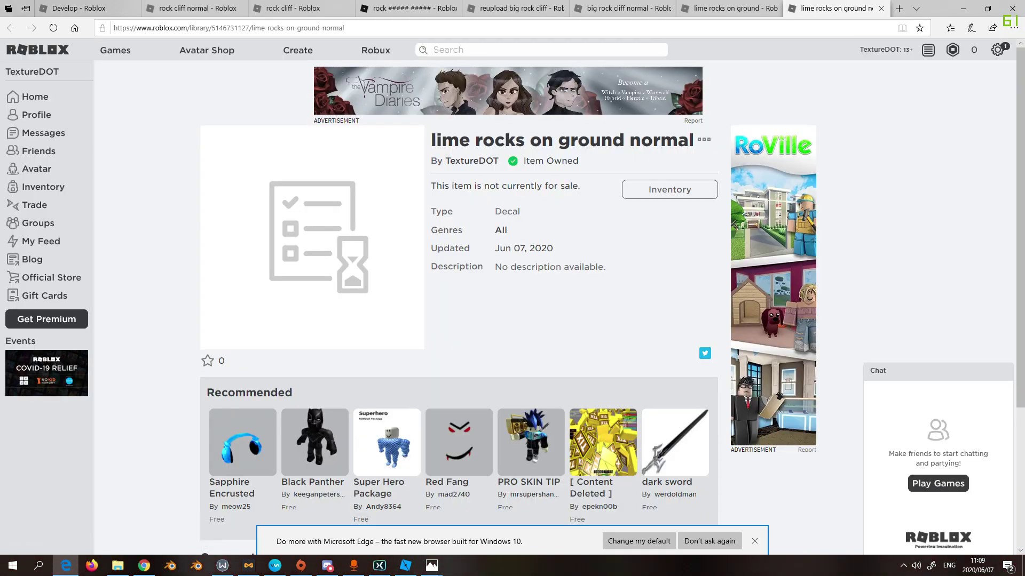
double_click(230, 27)
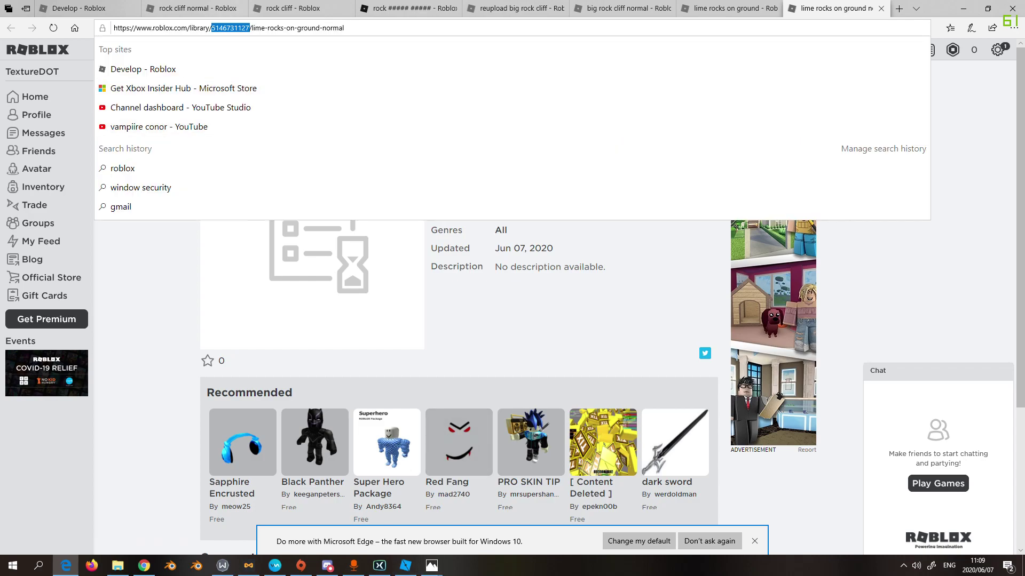
key("alt+Tab")
left_click(931, 257)
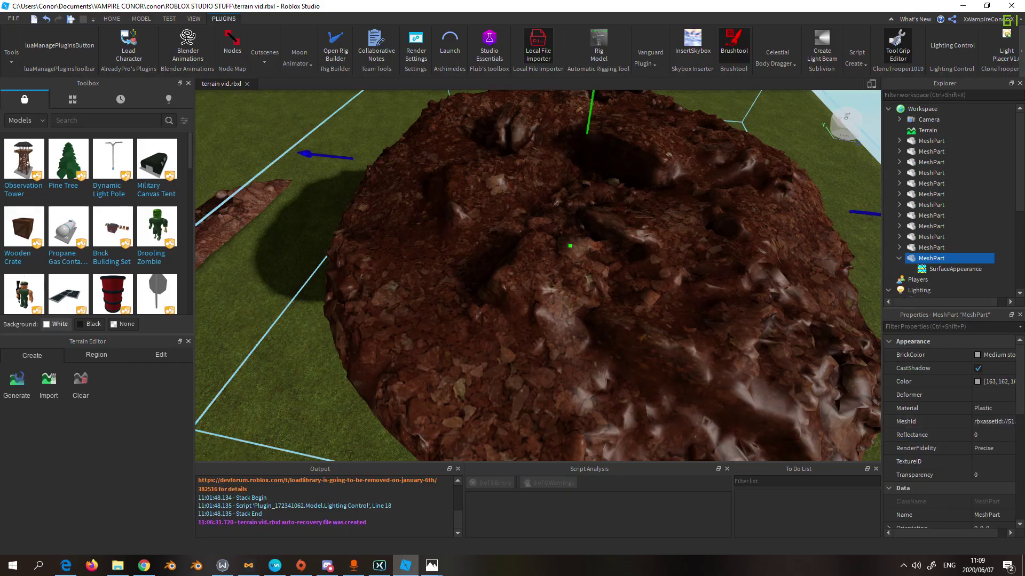
left_click(955, 269)
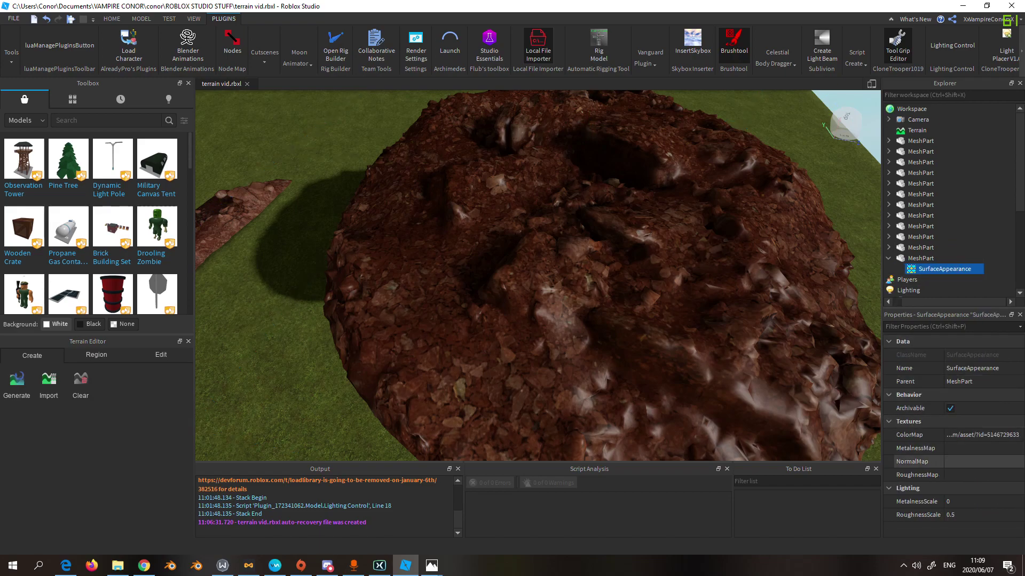
left_click(982, 475)
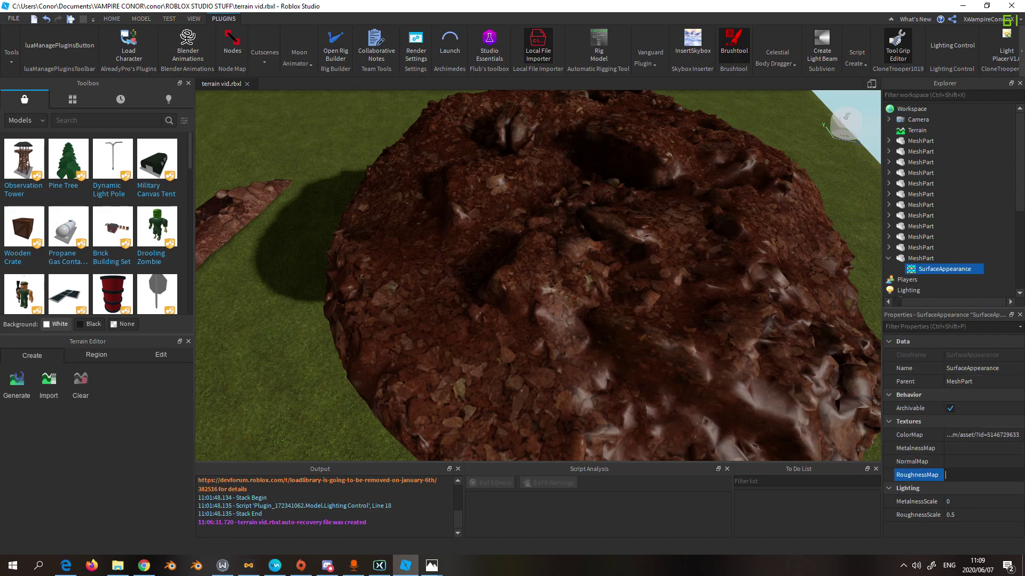
left_click(982, 462)
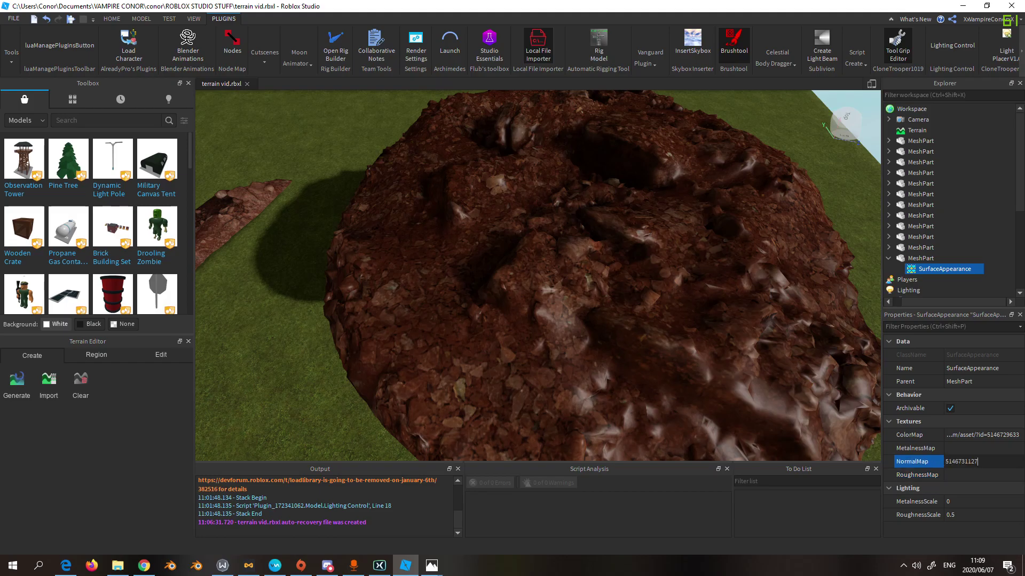
key("Return")
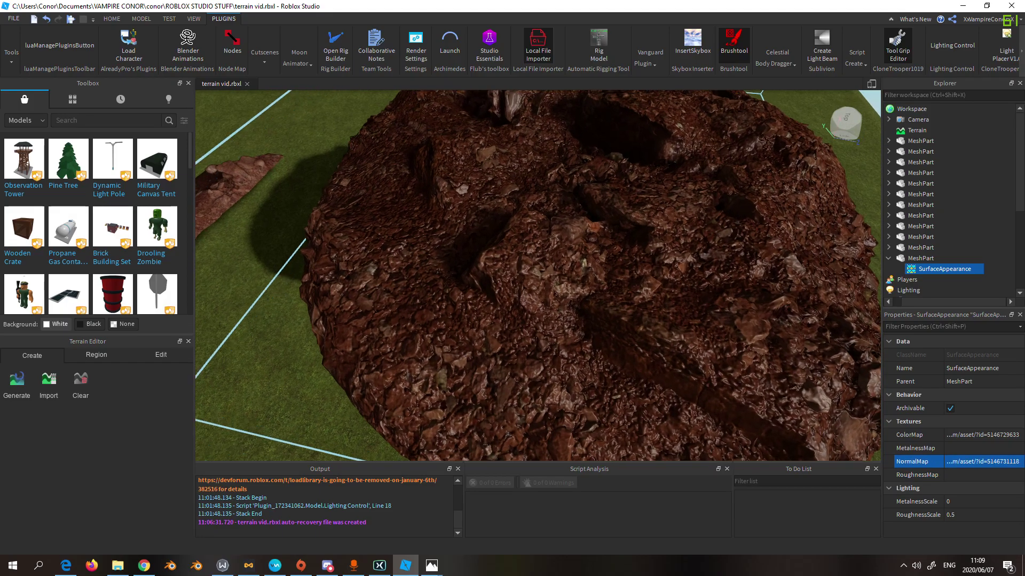
key("s")
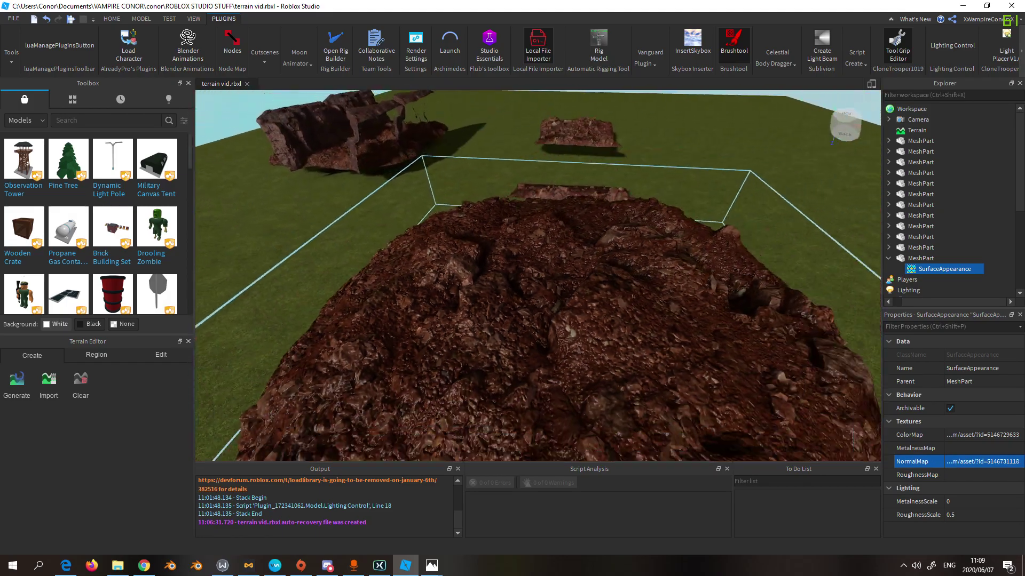
Raise the rock SurfaceAppearance's RoughnessScale with the slider.
key("w")
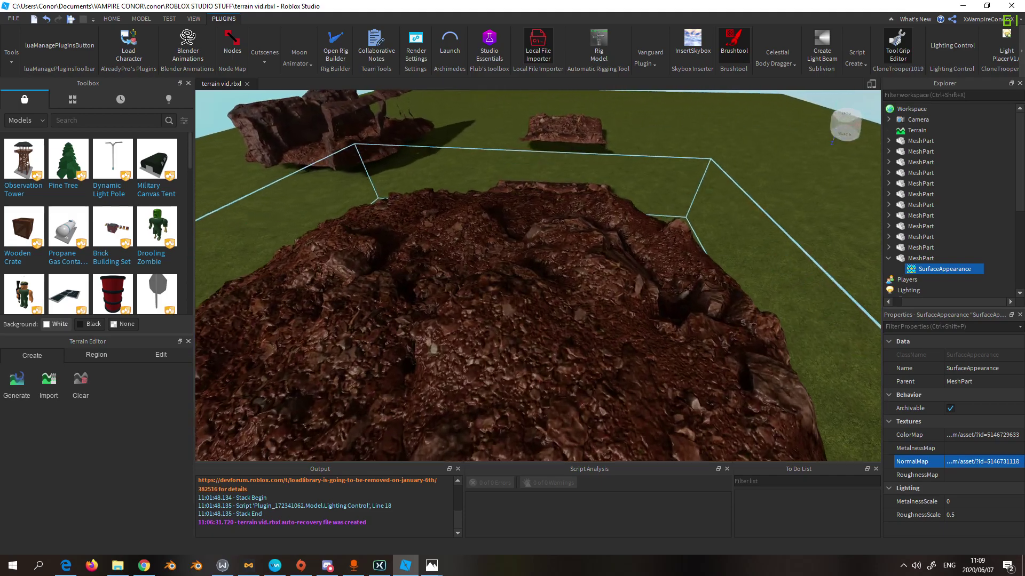
key("w")
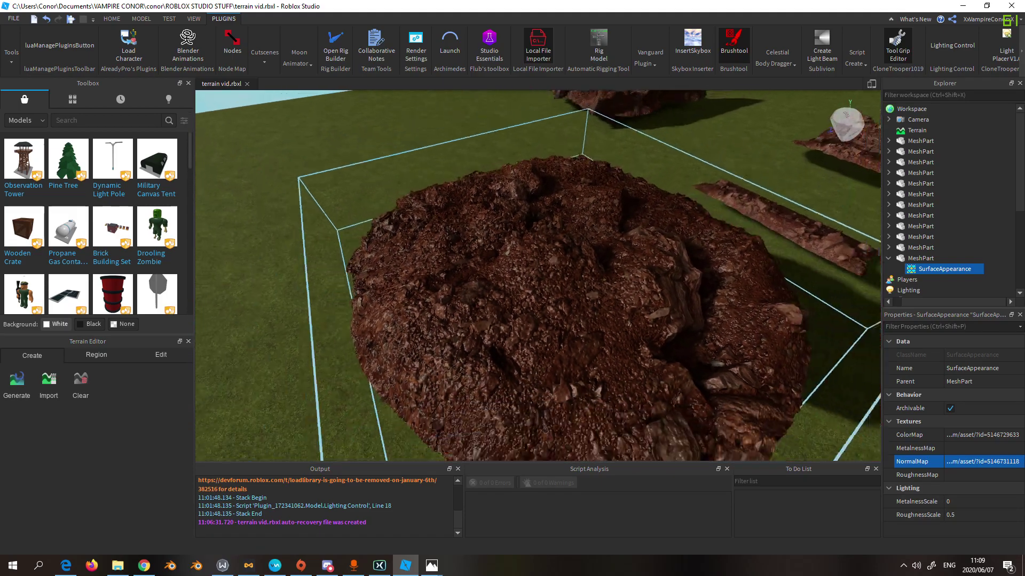
key("s")
left_click(958, 515)
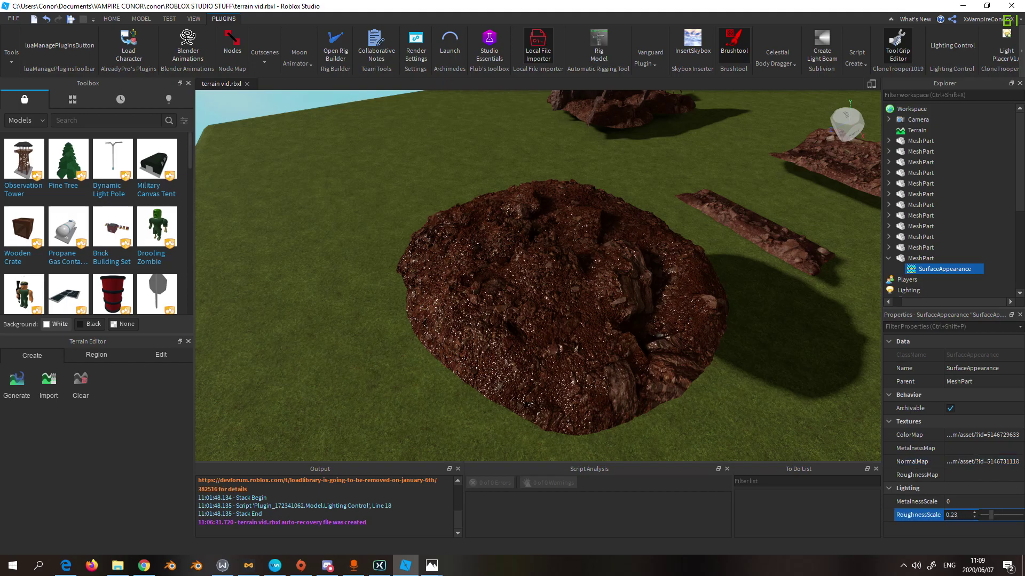
left_click_drag(982, 515, 1015, 515)
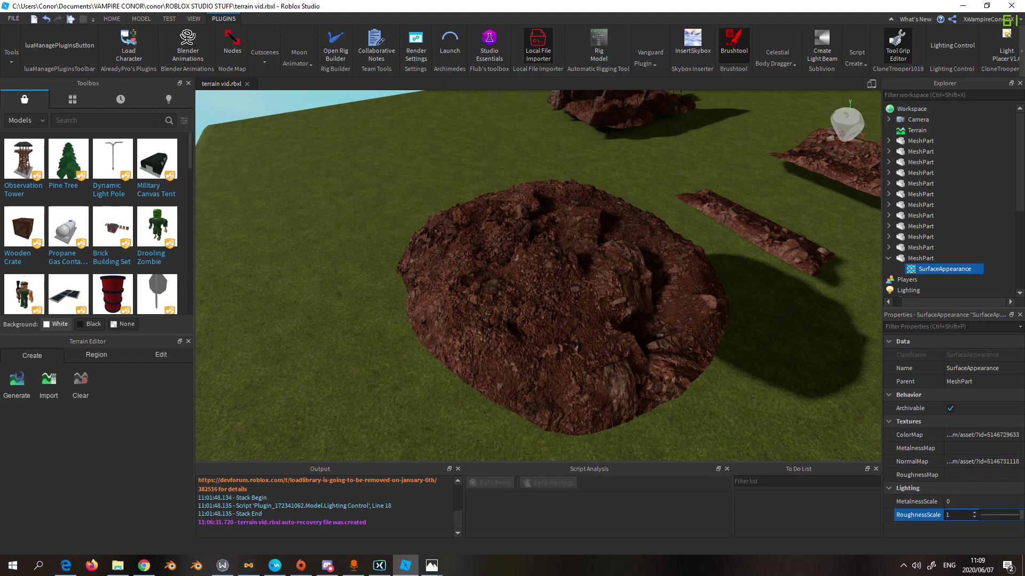
Inspect the rock's crevice up close, then lower RoughnessScale with the slider for a shinier look.
key("w")
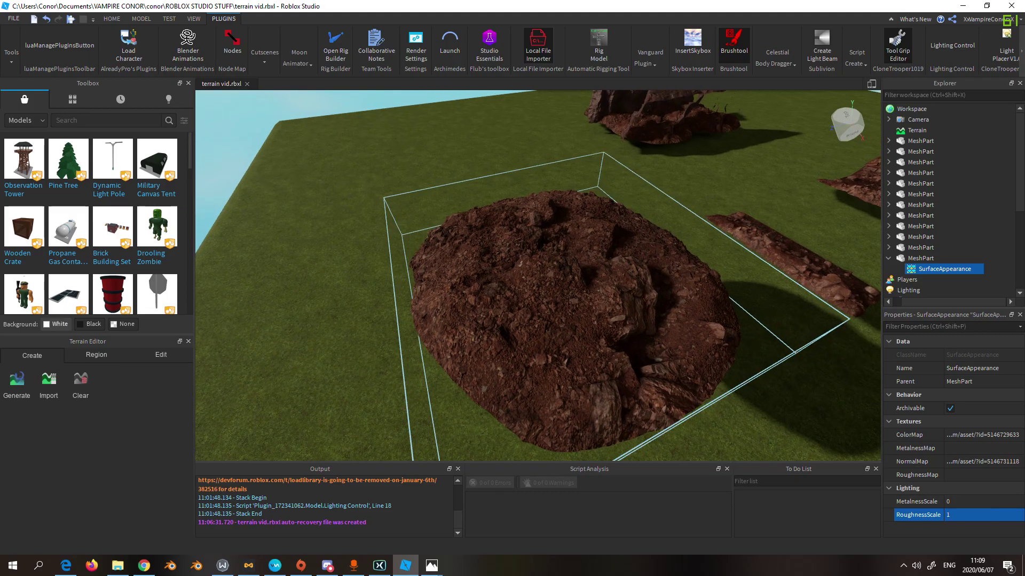
right_click_drag(538, 275, 491, 254)
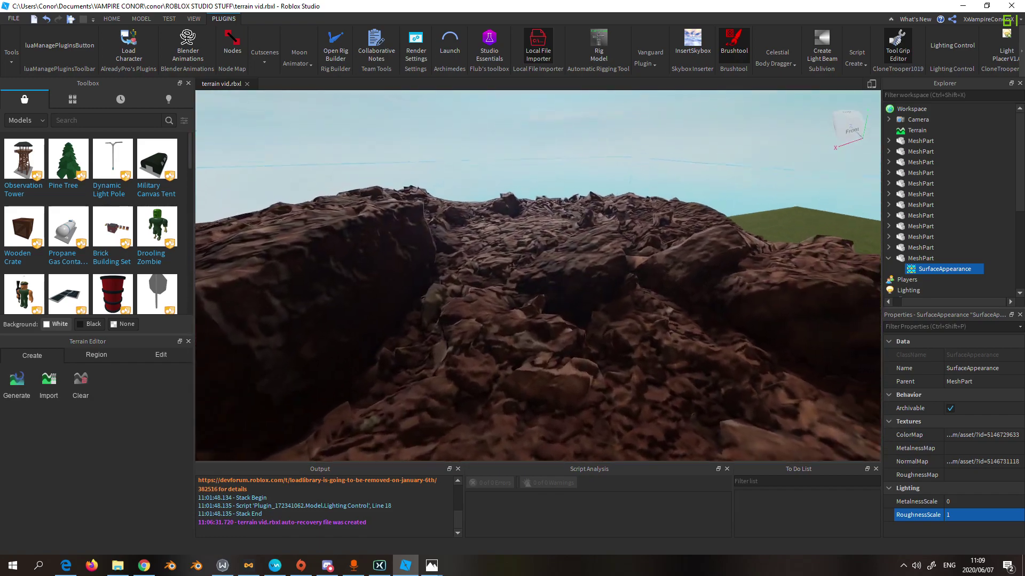
key("w")
key("s")
key("f")
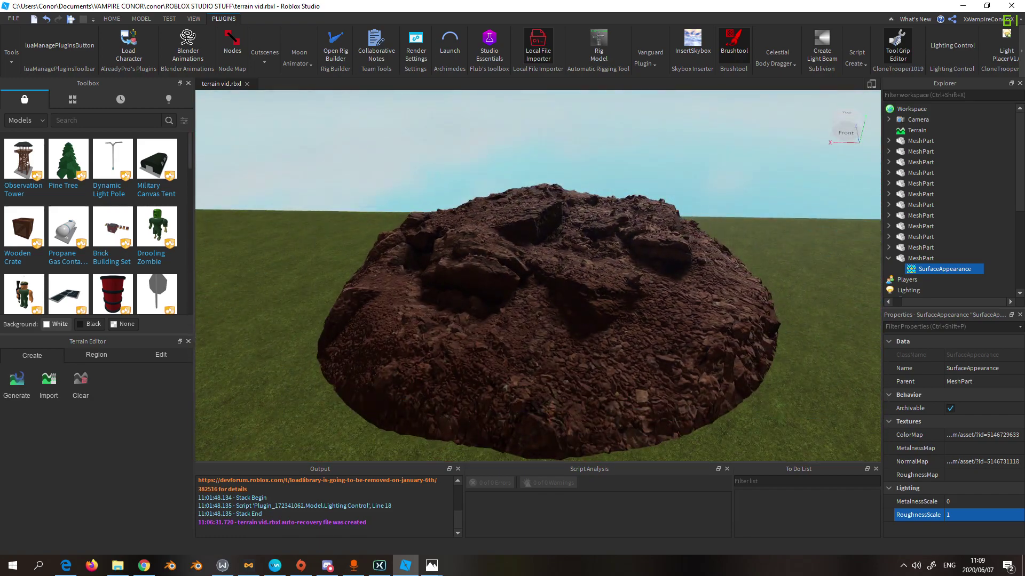
left_click(960, 515)
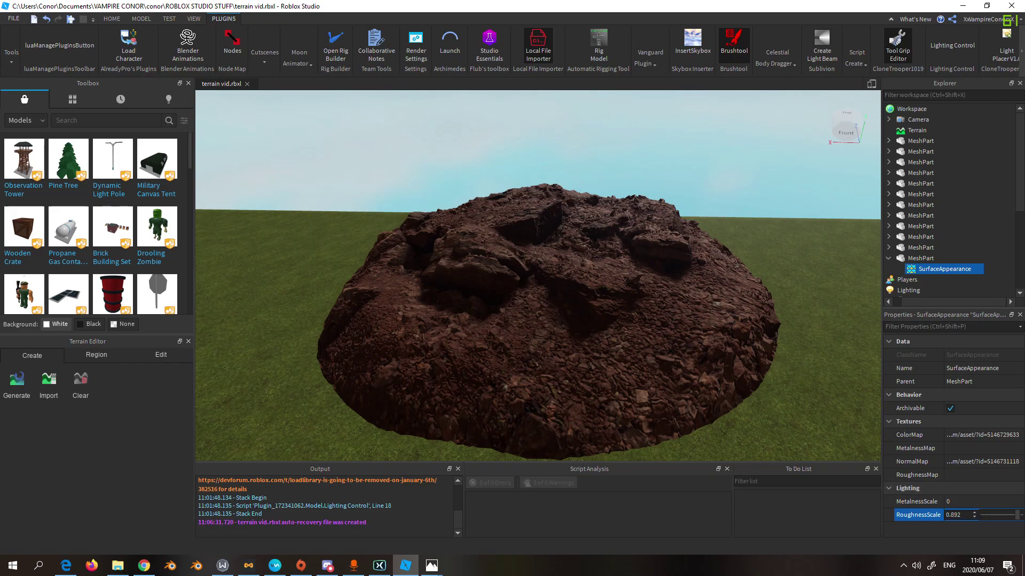
left_click_drag(1016, 515, 1002, 515)
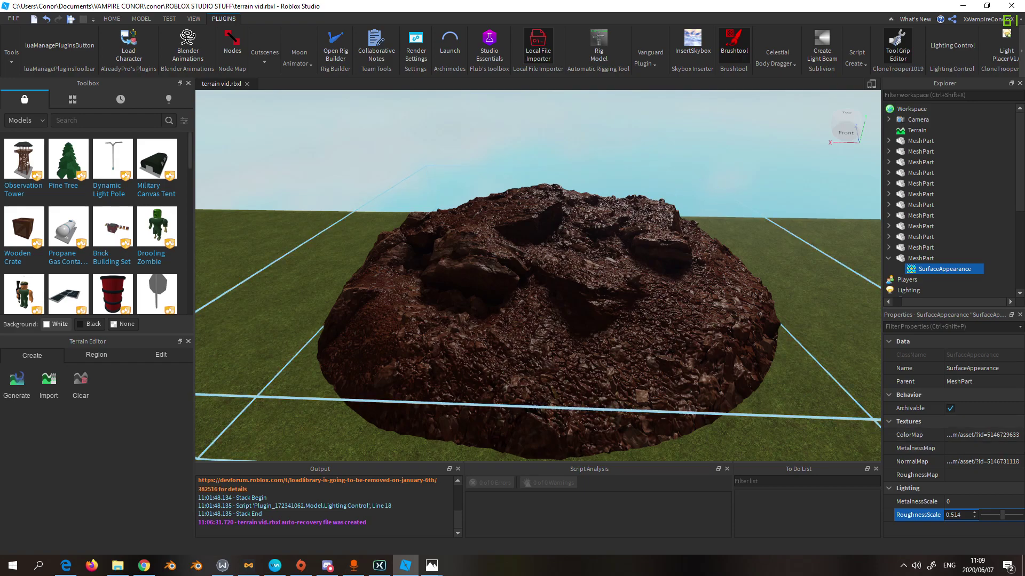
Try RoughnessScale values of 0 and then 1, checking the rock in the viewport.
scroll(538, 276, "up", 10)
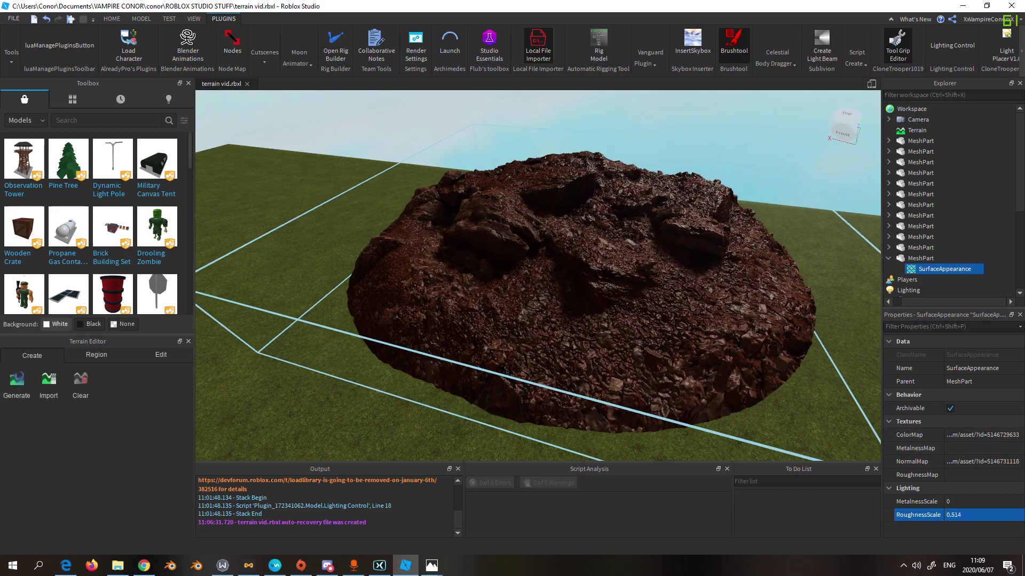
left_click(957, 515)
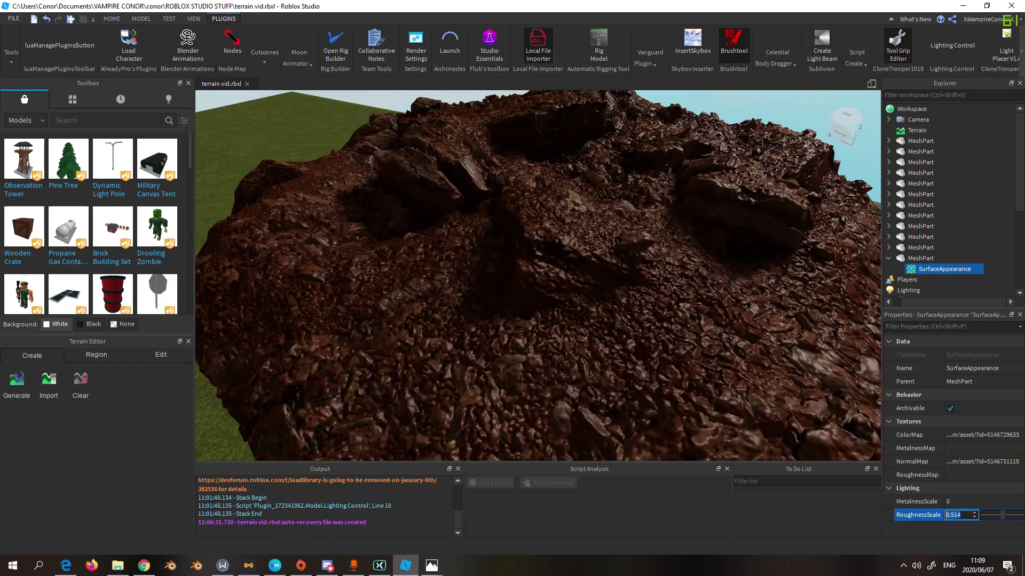
type("0")
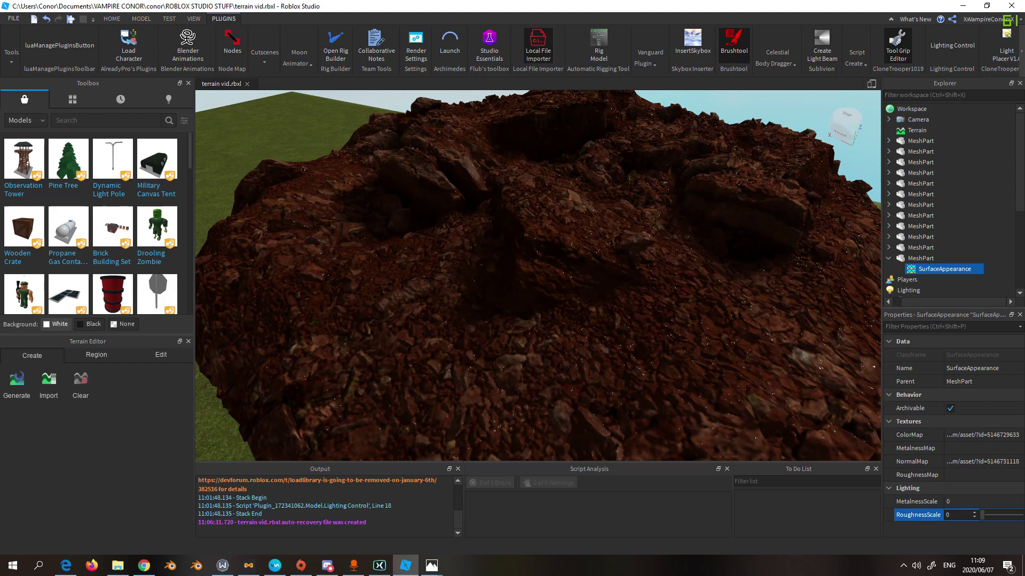
right_click_drag(538, 275, 496, 283)
scroll(538, 275, "down", 5)
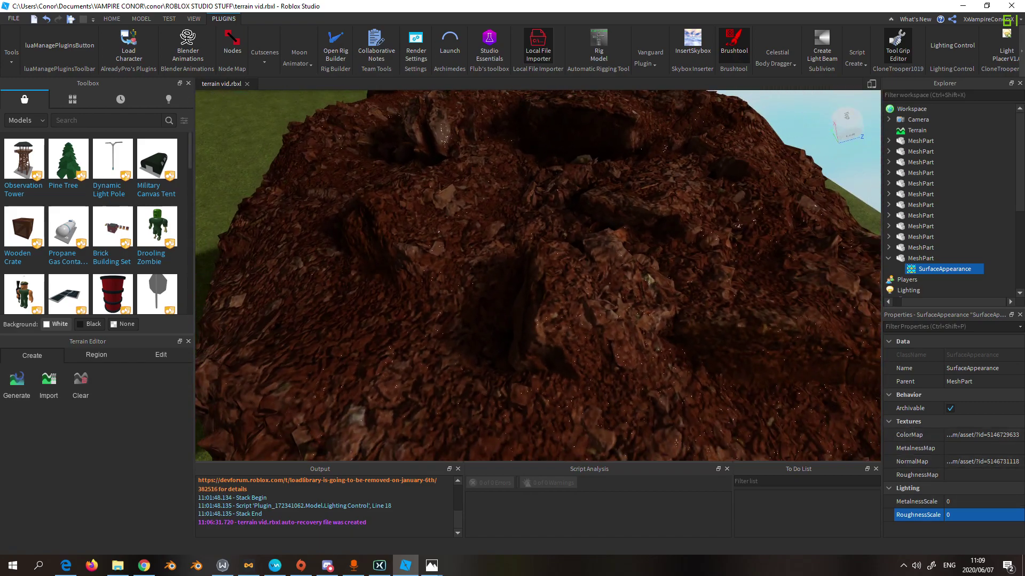
left_click(958, 515)
type("1")
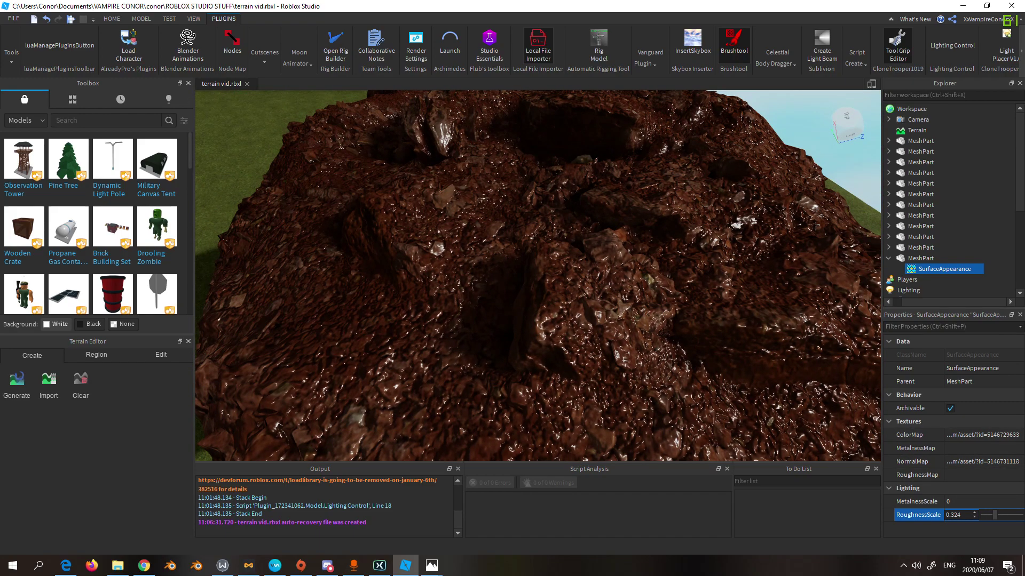
key("Return")
Reselect the rock's SurfaceAppearance and settle RoughnessScale at 0.824, with MetalnessScale left at 0.
right_click_drag(538, 276, 521, 280)
scroll(523, 257, "down", 5)
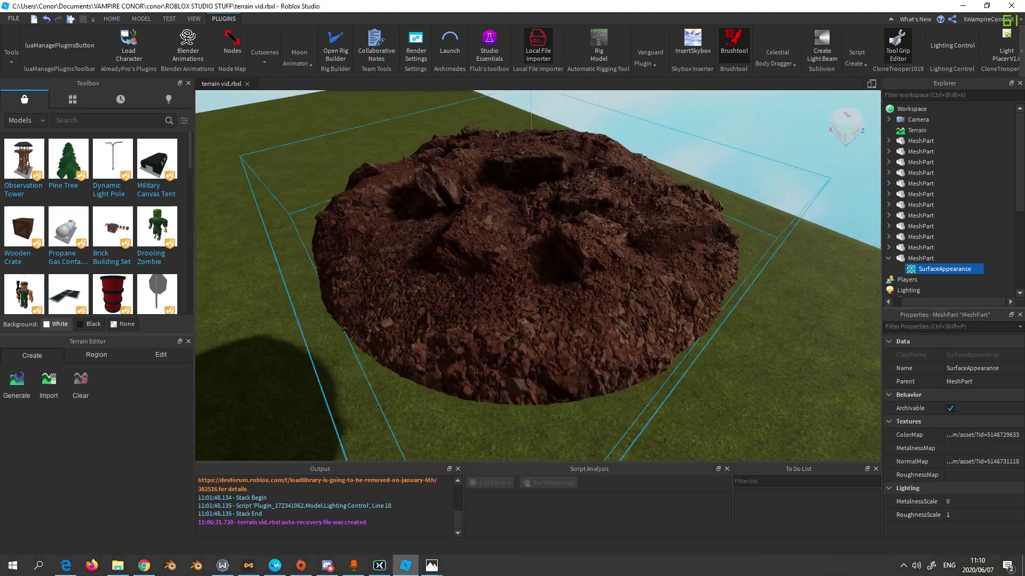
left_click(523, 258)
left_click(955, 269)
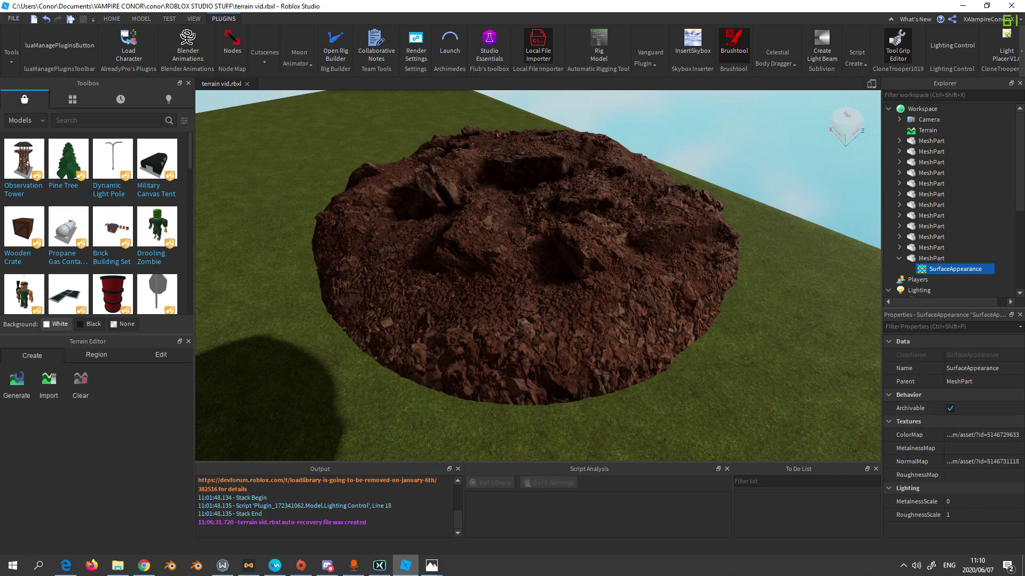
left_click(958, 514)
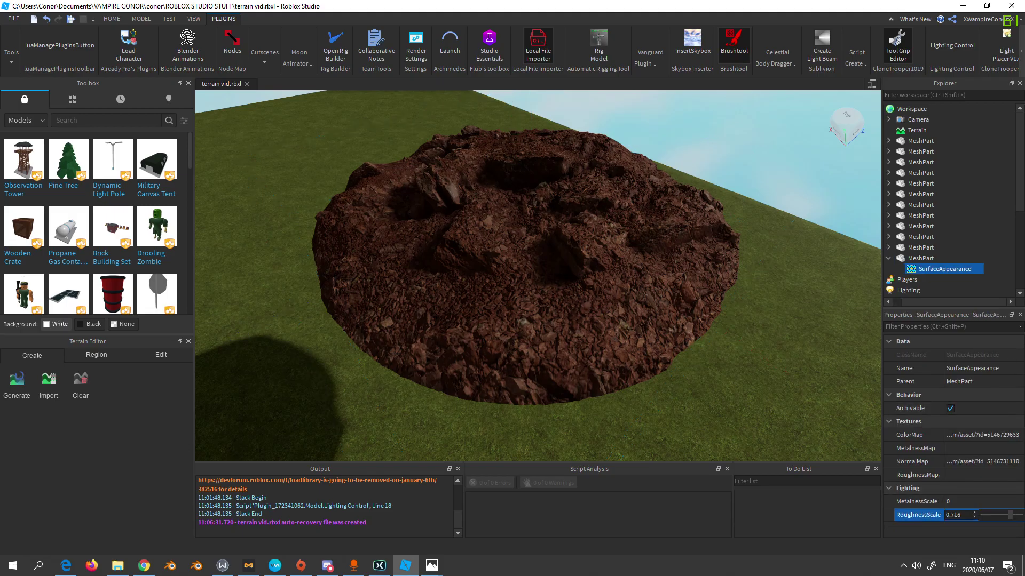
left_click_drag(1010, 515, 993, 515)
scroll(538, 275, "up", 5)
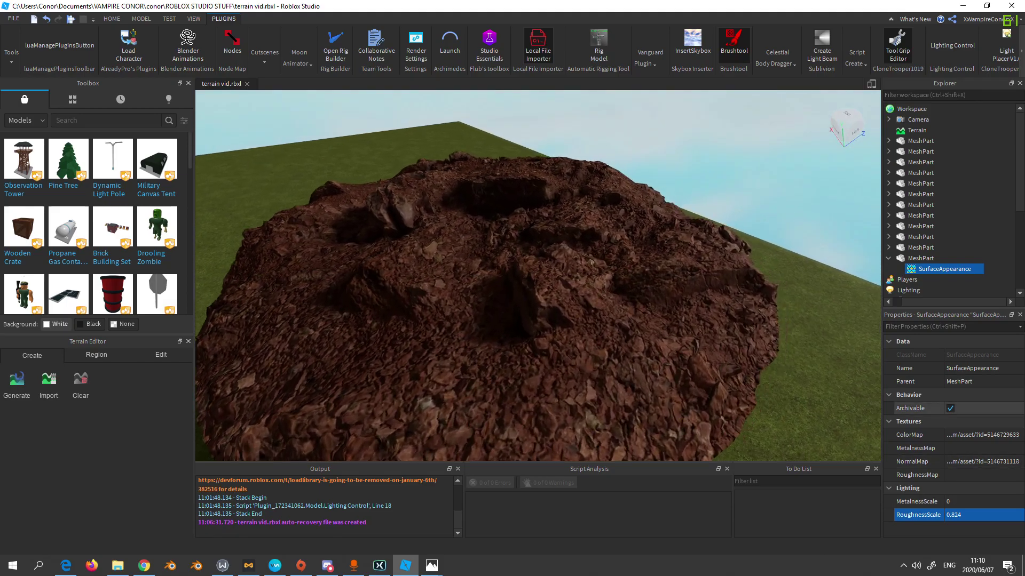
left_click(958, 502)
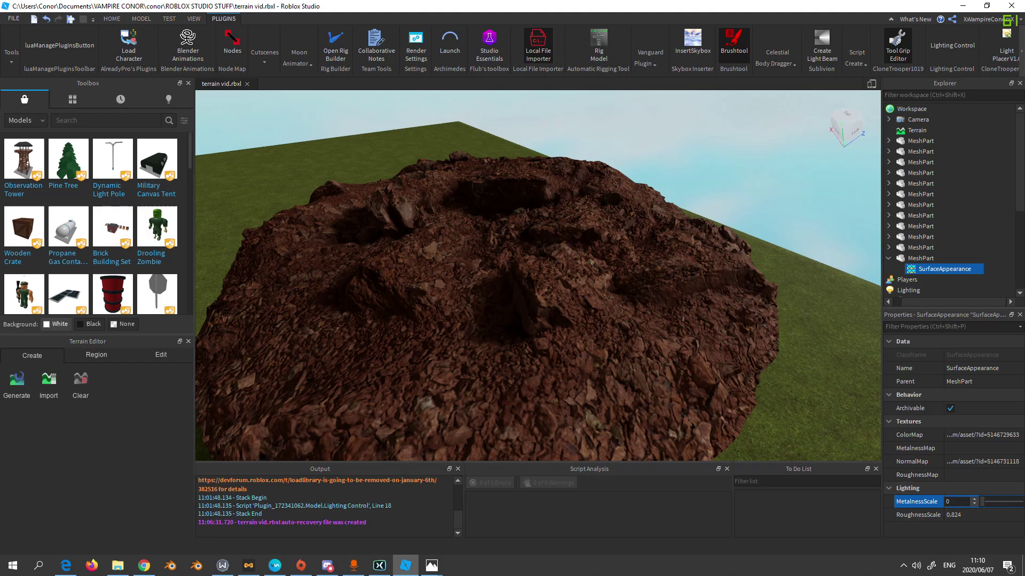
right_click_drag(537, 276, 593, 224)
key("f")
left_click(593, 288)
scroll(592, 288, "up", 3)
scroll(592, 225, "down", 3)
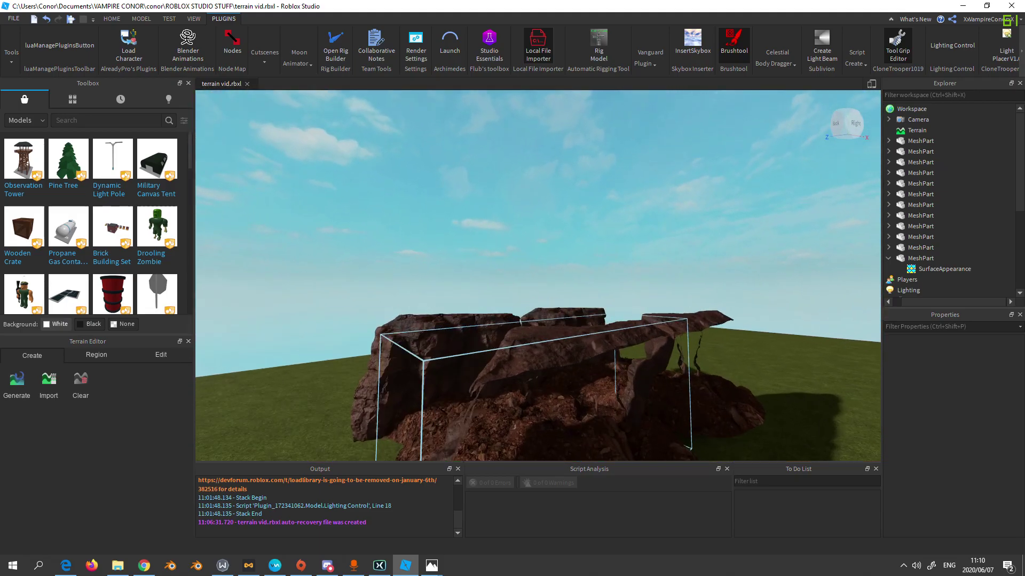
Duplicate a rock cliff MeshPart and rotate the copy around its vertical axis.
left_click(920, 226)
key("f")
left_click(112, 19)
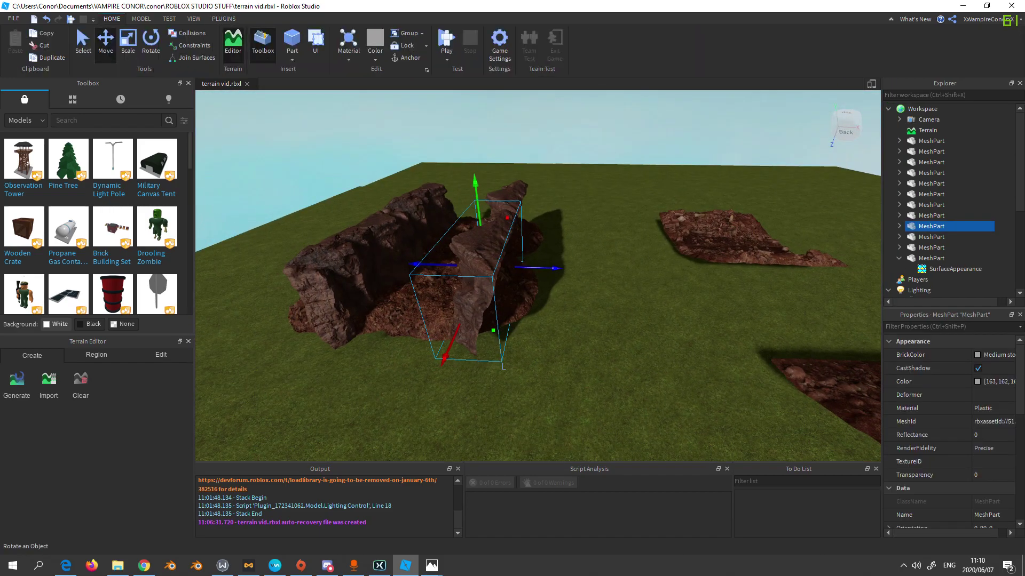
key("ctrl+3")
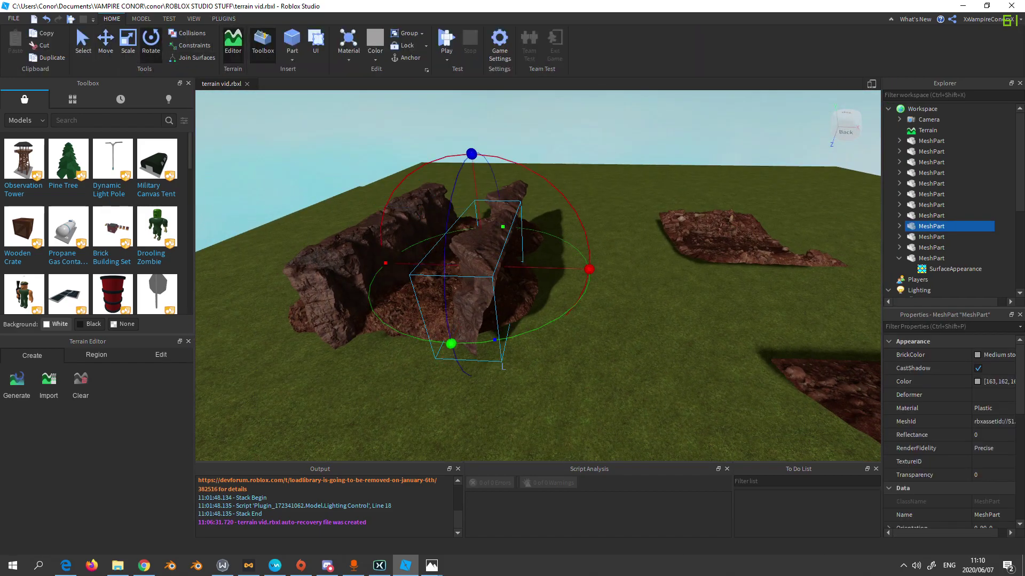
key("ctrl+d")
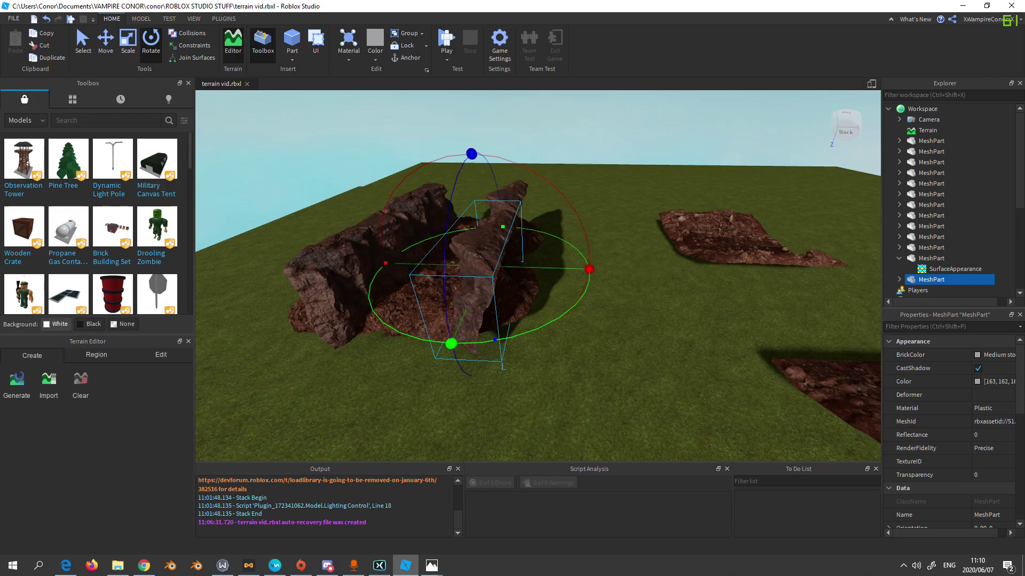
left_click_drag(451, 344, 587, 269)
key("ctrl+2")
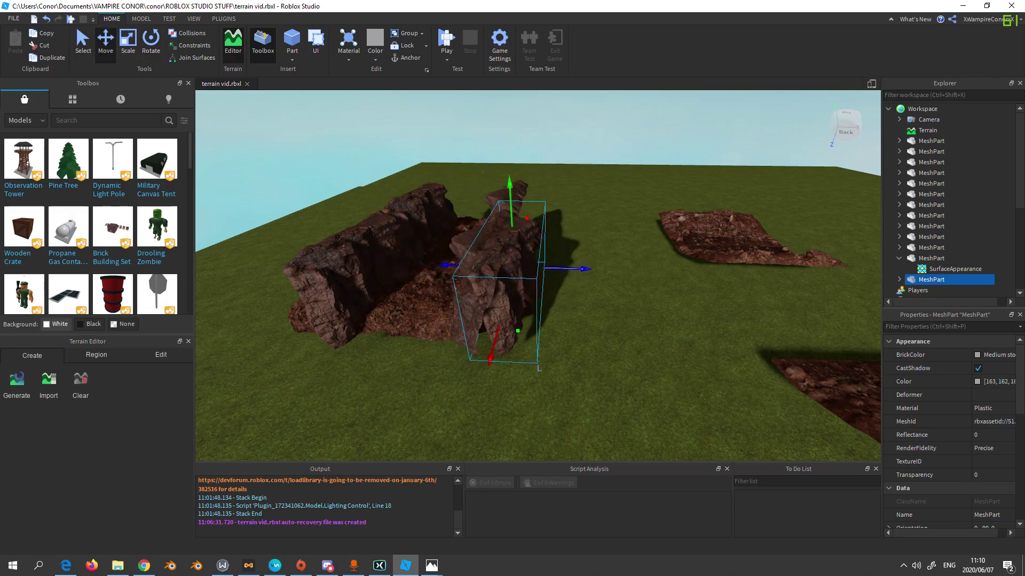
left_click(585, 271)
left_click(499, 288)
Fly through the canyon, then duplicate the long rock mesh.
key("w")
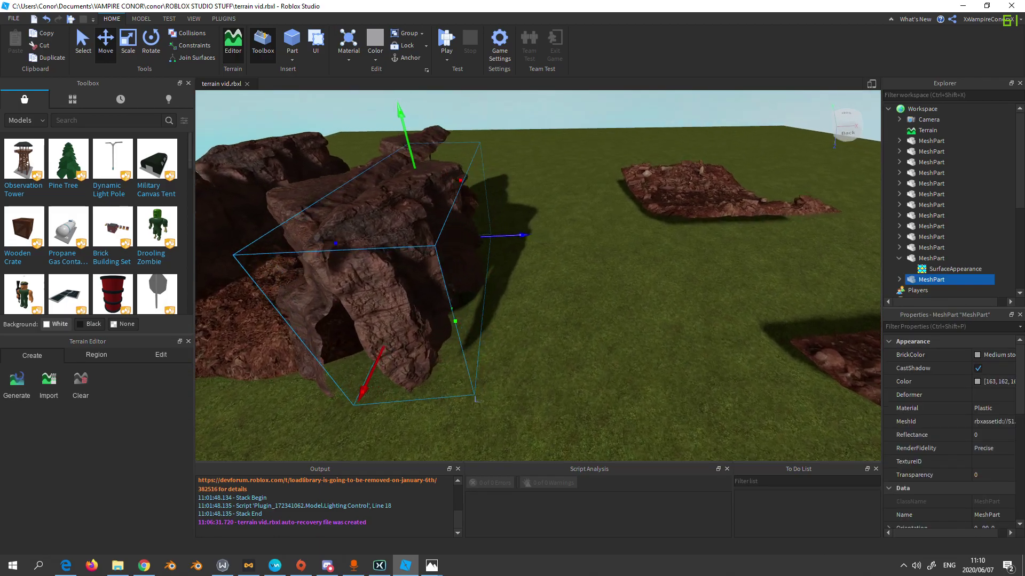
key("d")
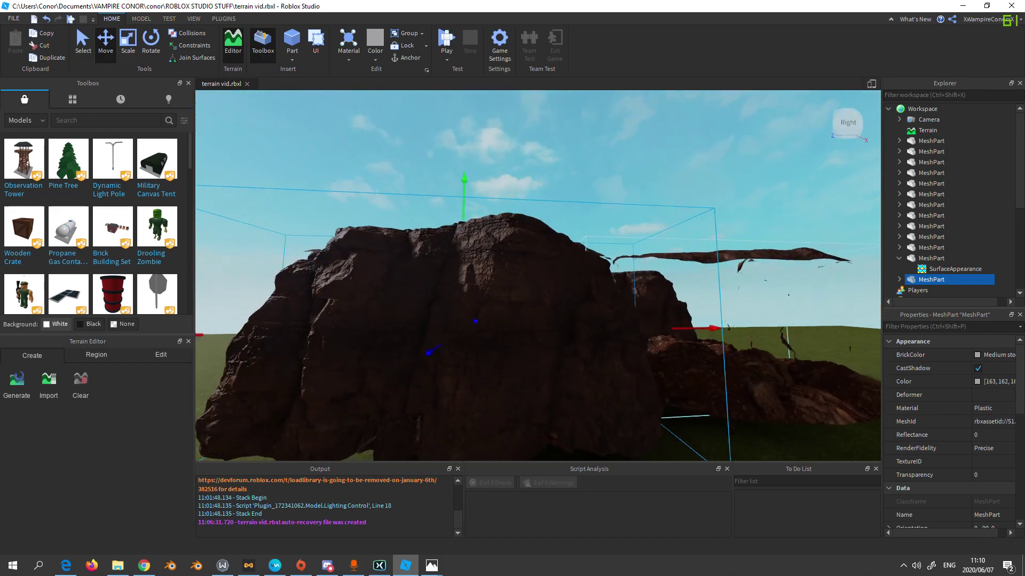
key("w")
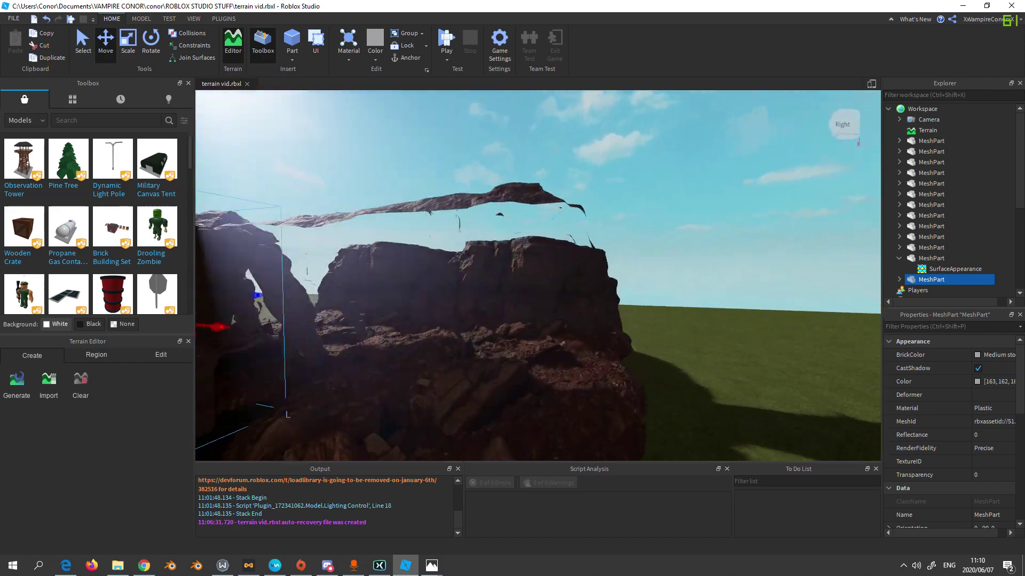
key("w")
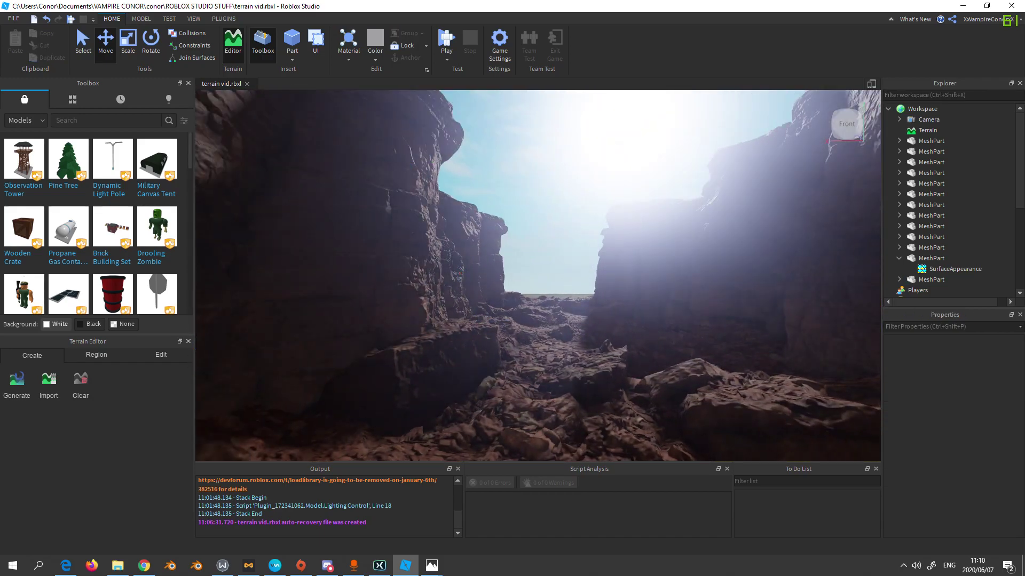
key("s")
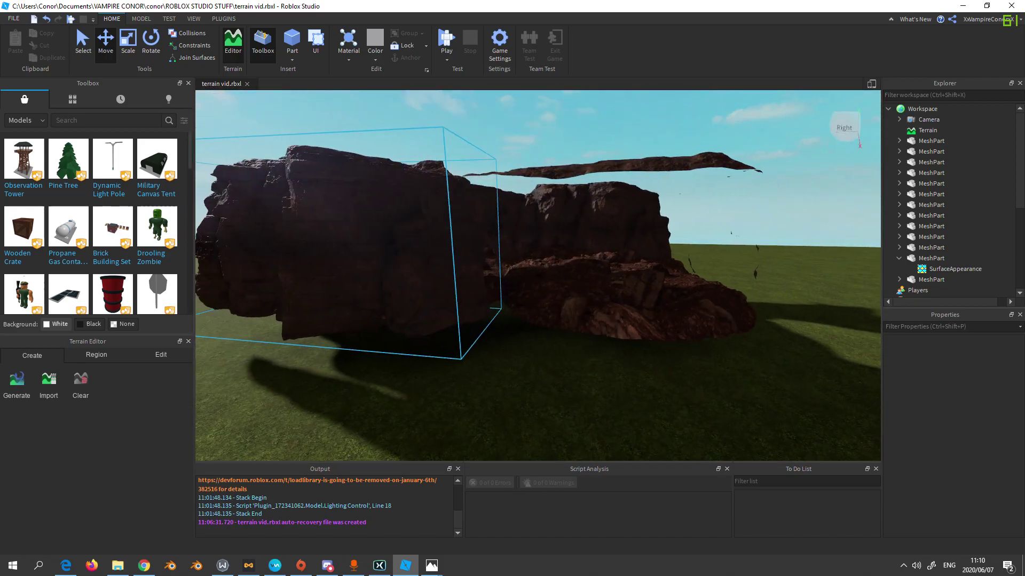
left_click(347, 240)
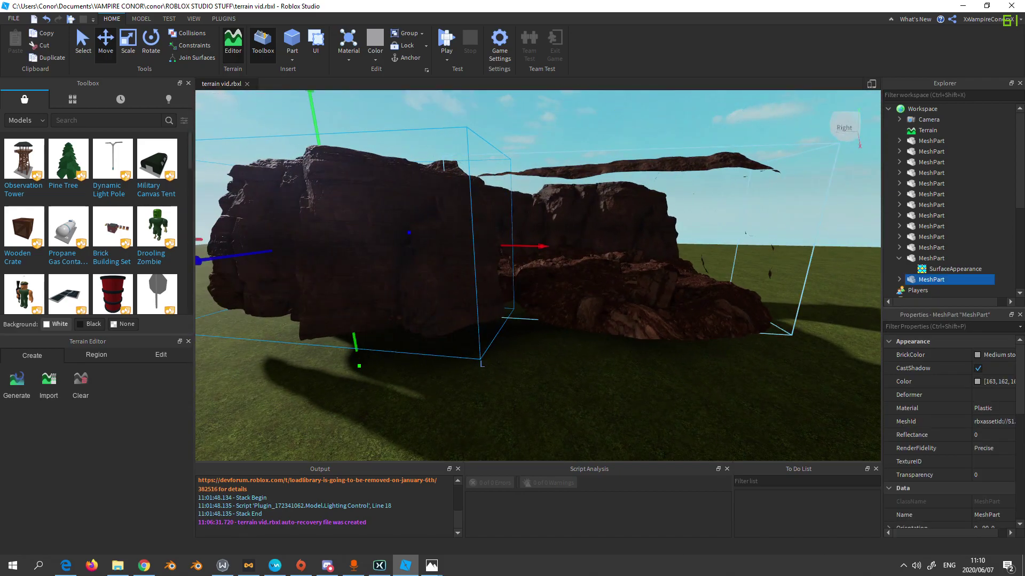
key("ctrl+d")
Fly along the rock ridge toward the sun and pull back to view the rocks from afar.
key("s")
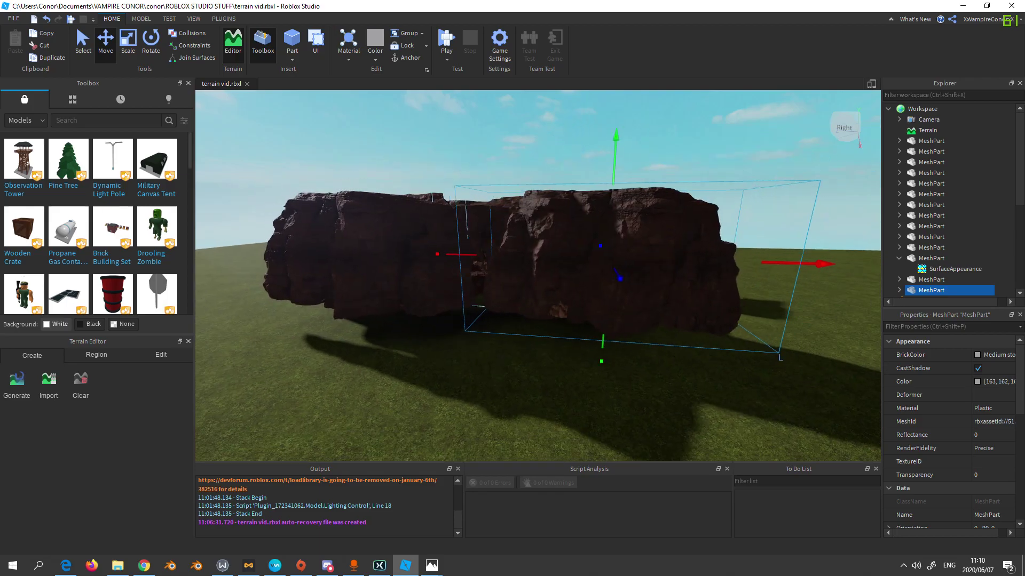
key("w")
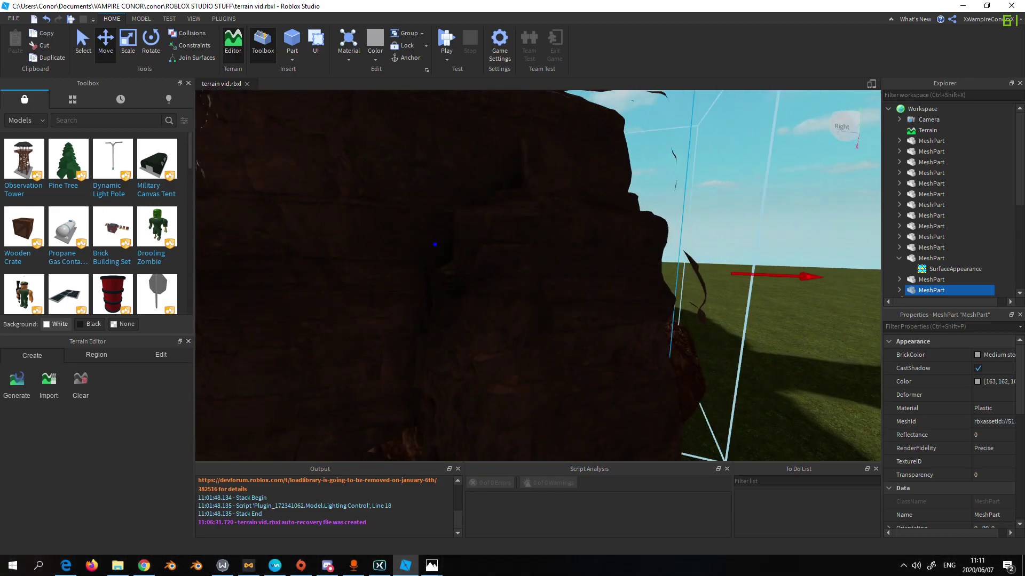
key("w")
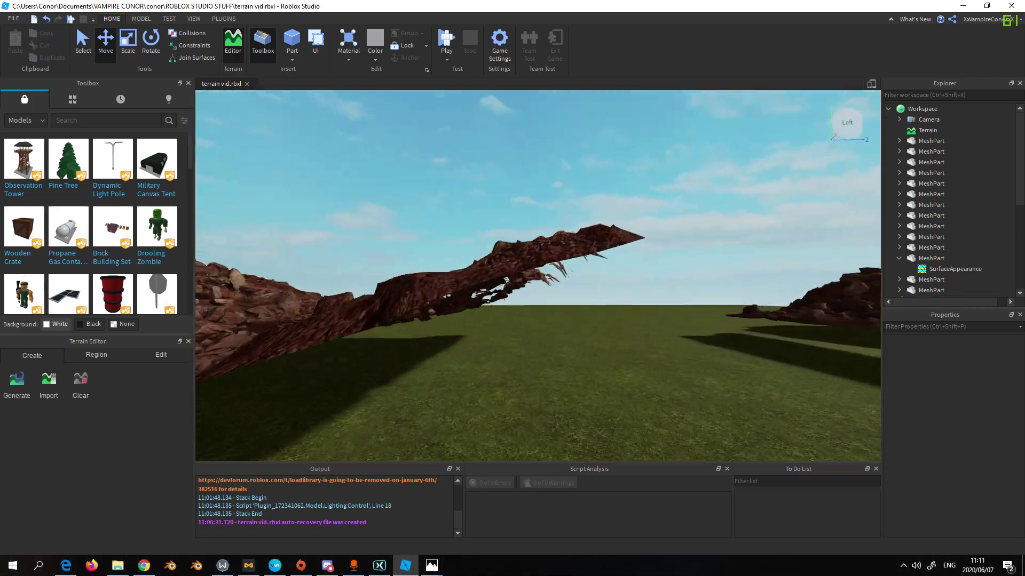
key("w")
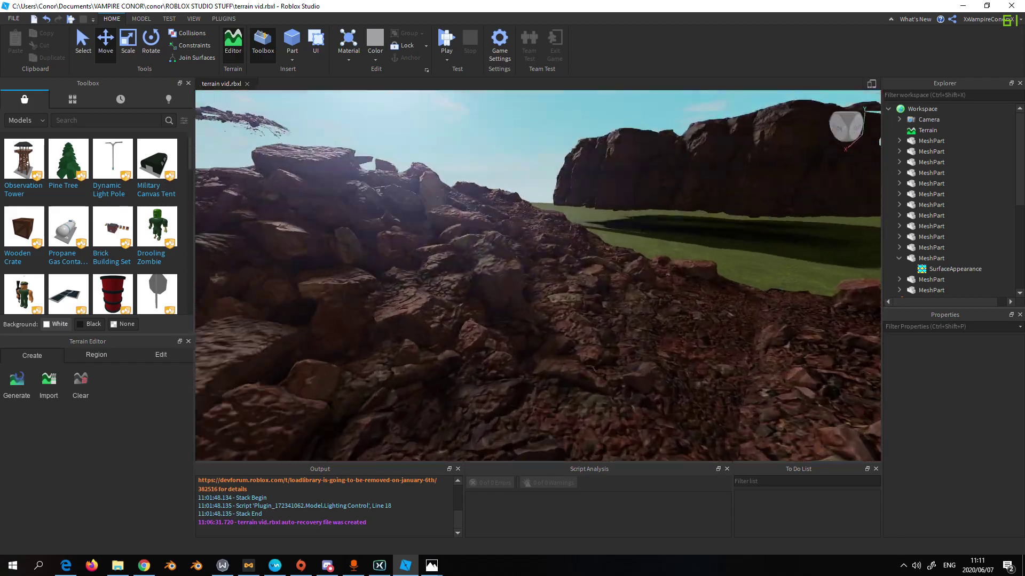
key("w")
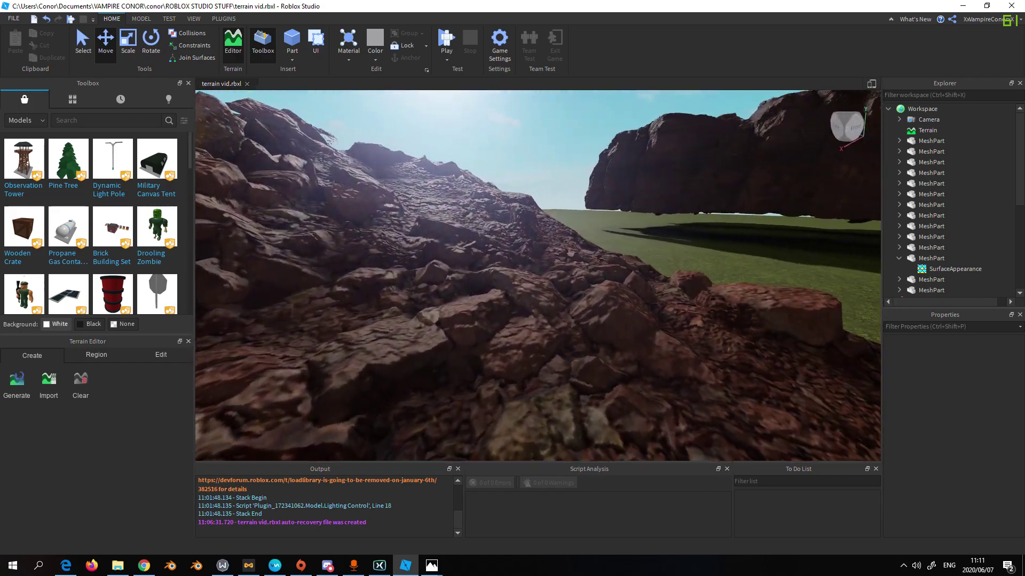
key("w")
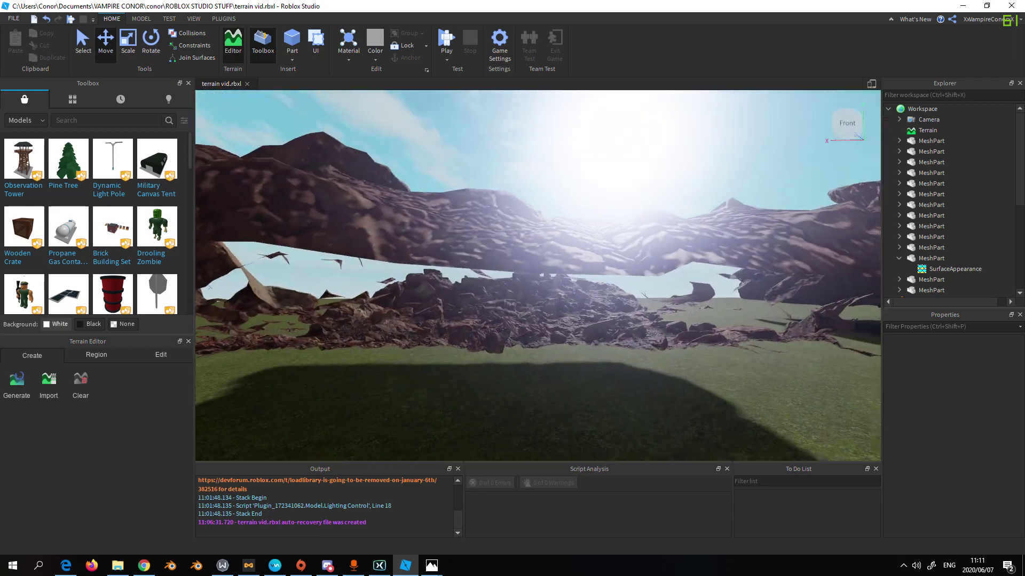
key("s")
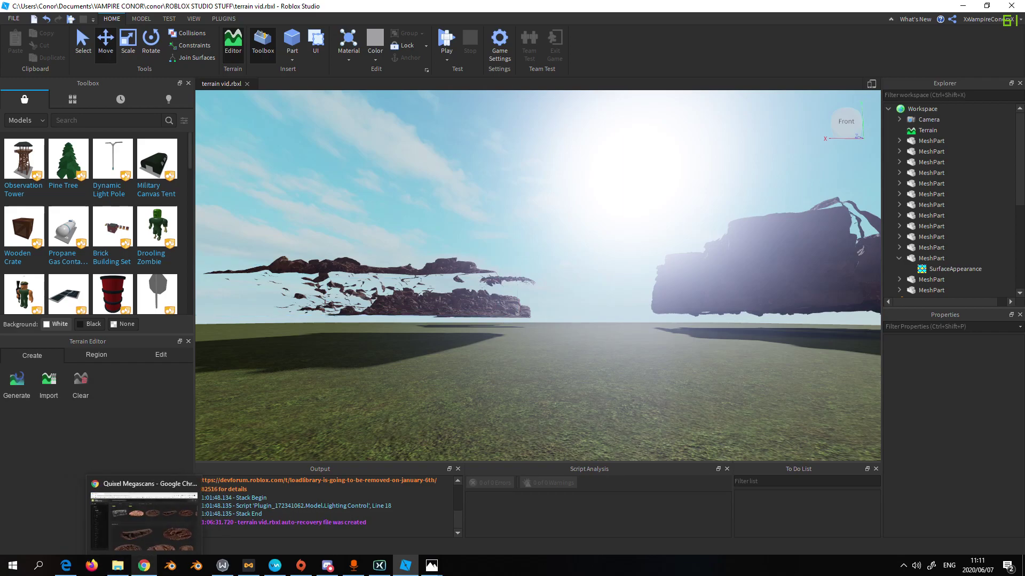
Browse the Megascans Forest Root and Rock asset grids, then return to Roblox Studio.
left_click(144, 565)
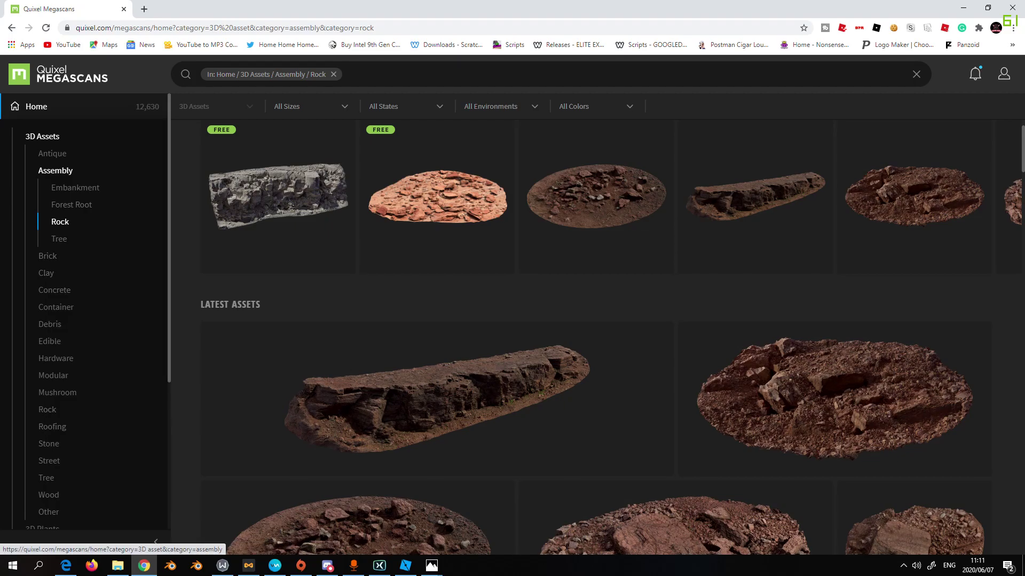
scroll(357, 291, "down", 5)
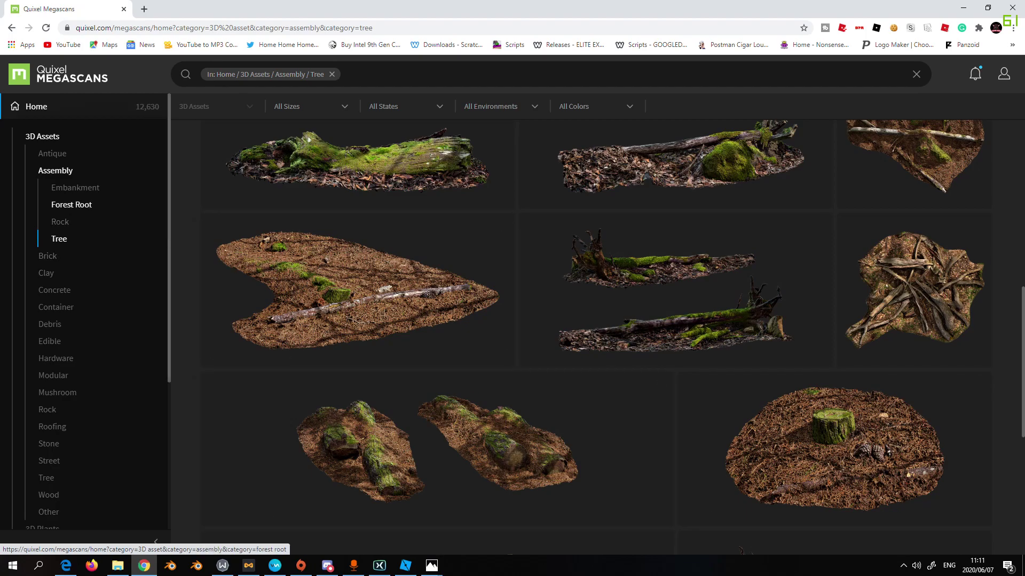
left_click(71, 205)
scroll(675, 301, "down", 8)
scroll(675, 301, "up", 5)
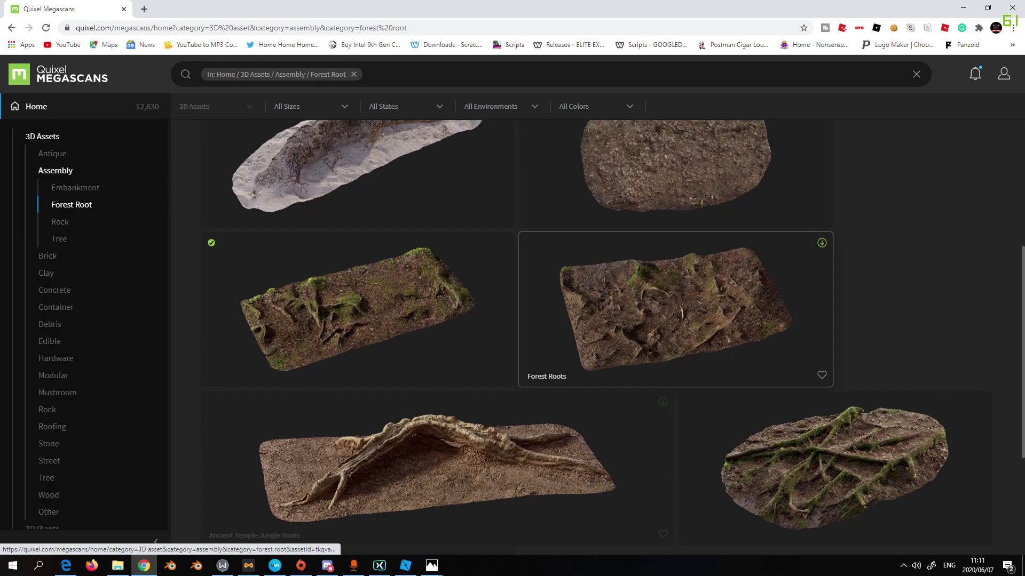
scroll(614, 352, "down", 4)
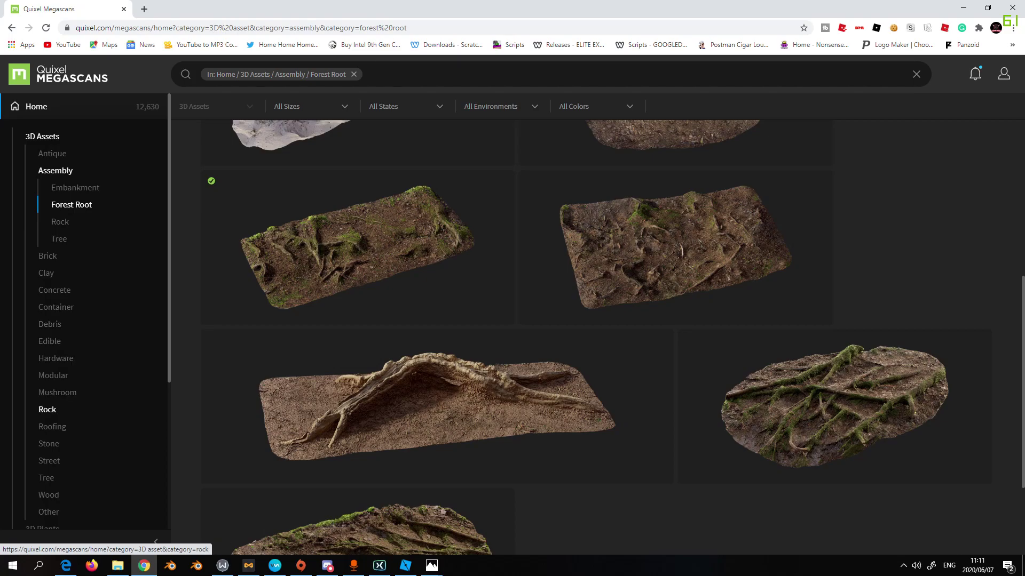
left_click(47, 409)
scroll(693, 240, "down", 2)
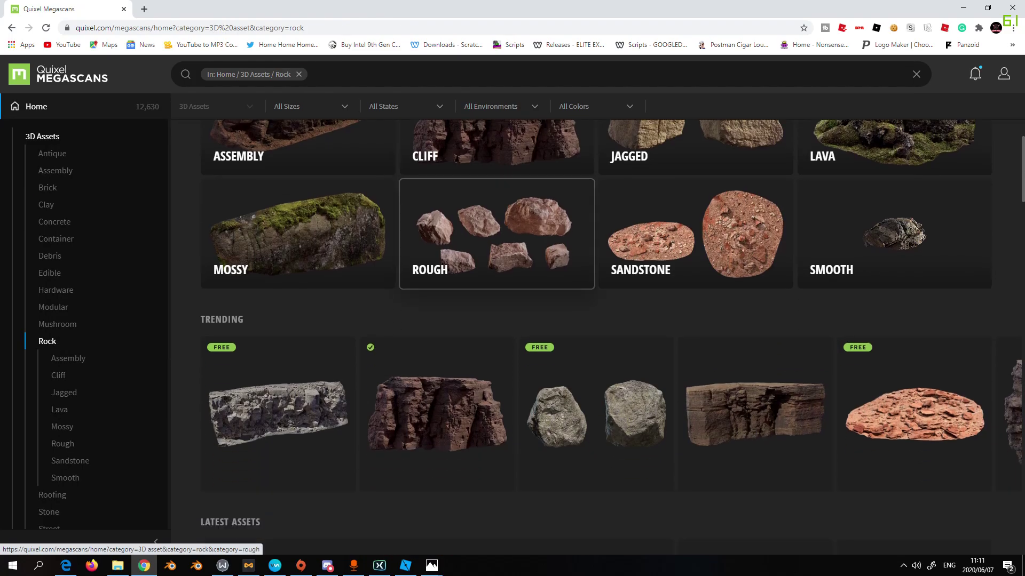
scroll(694, 256, "up", 1)
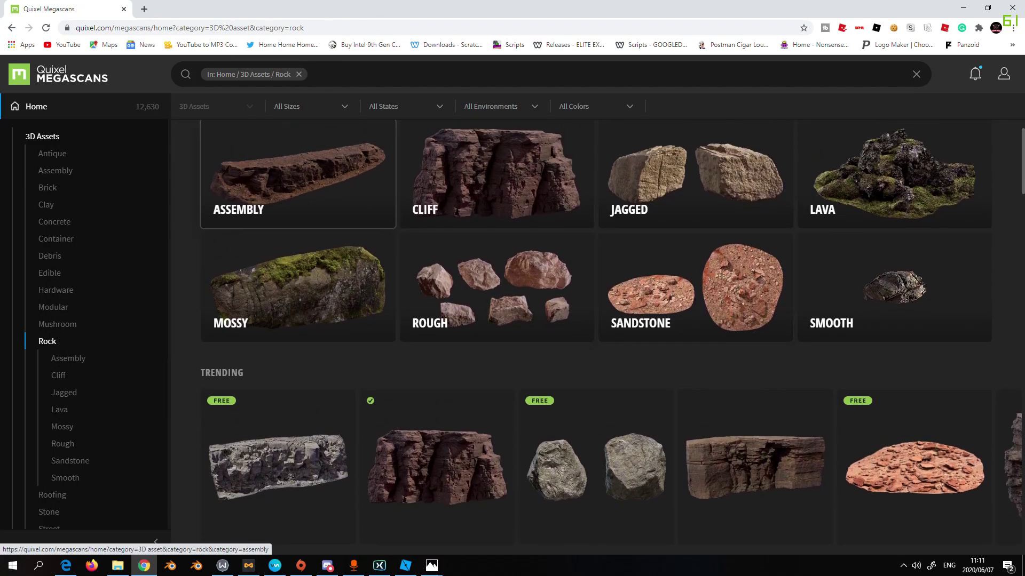
scroll(298, 288, "down", 10)
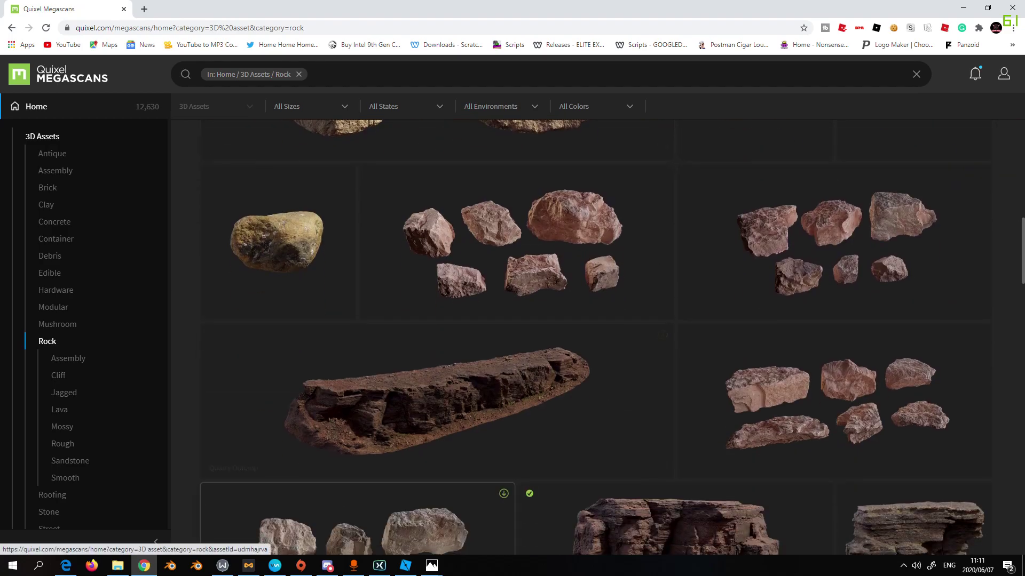
left_click(406, 566)
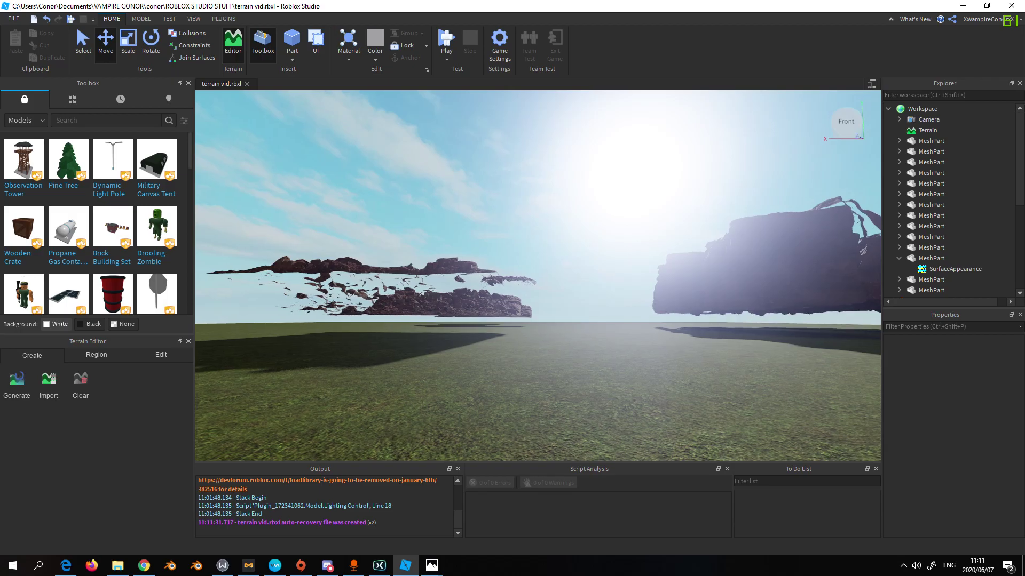
Fly the camera around the textured rock formation, through its gap and arch, viewing it from afar.
key("w")
key("w")
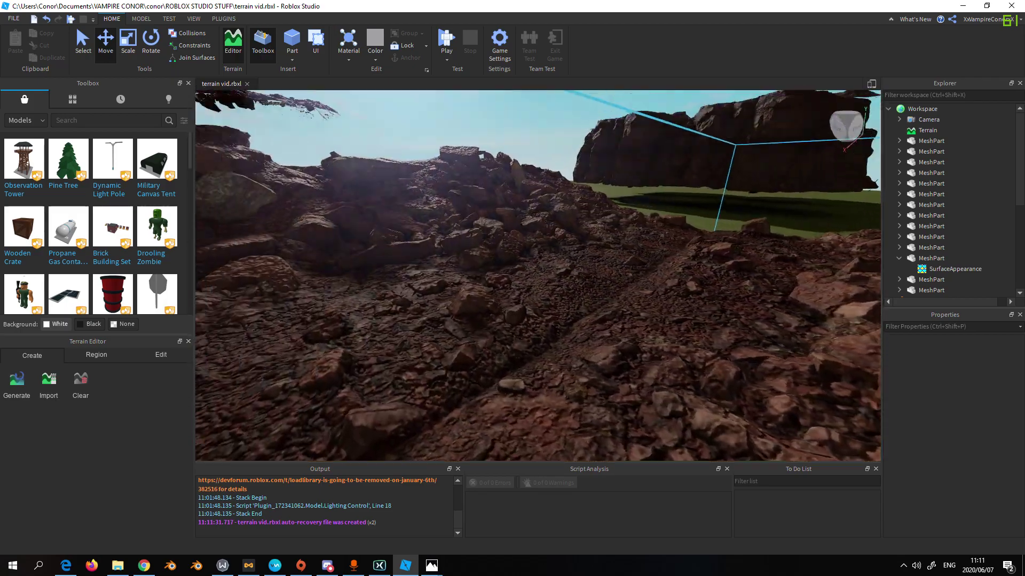
right_click_drag(538, 275, 531, 243)
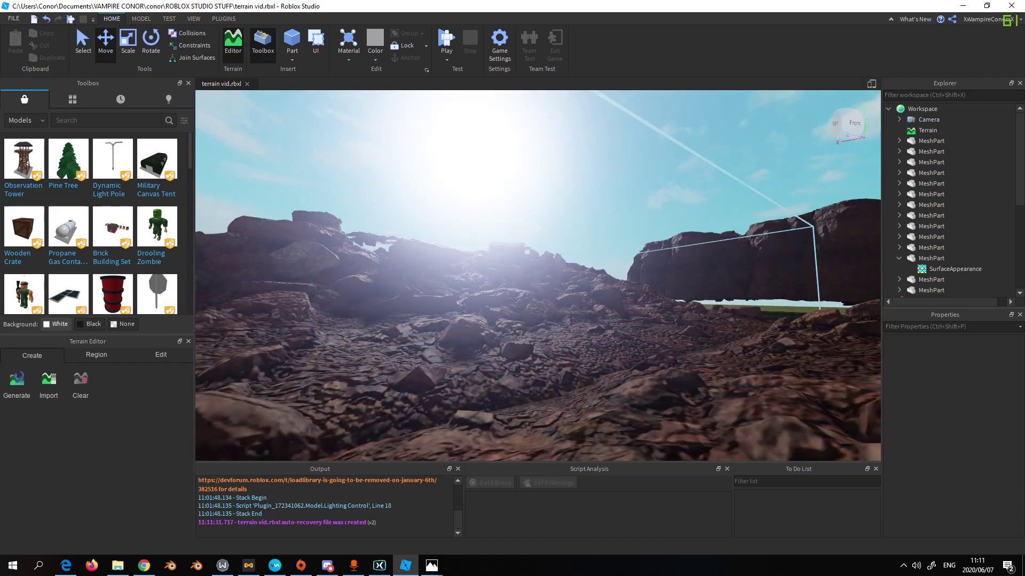
key("f")
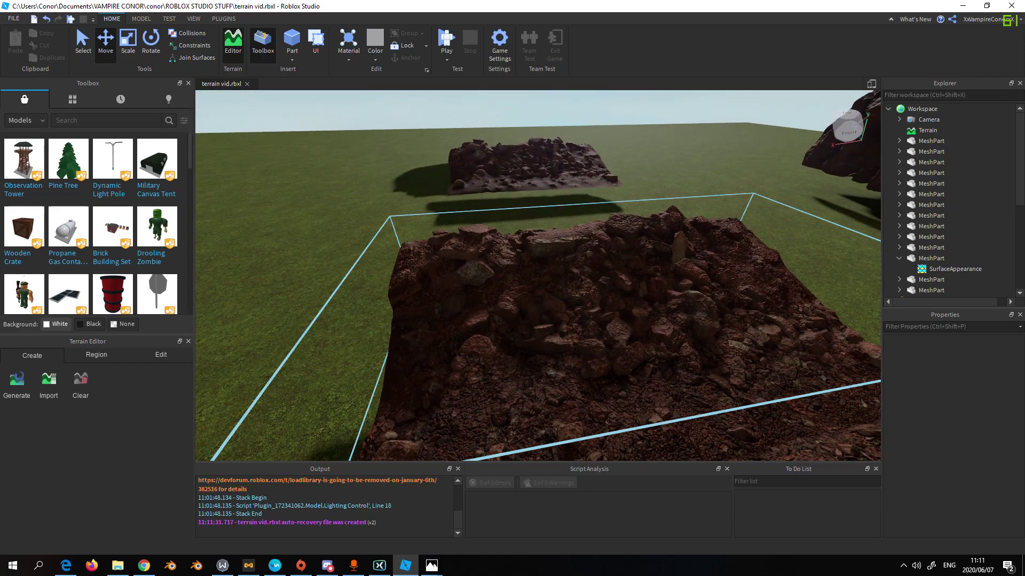
right_click_drag(538, 267, 544, 275)
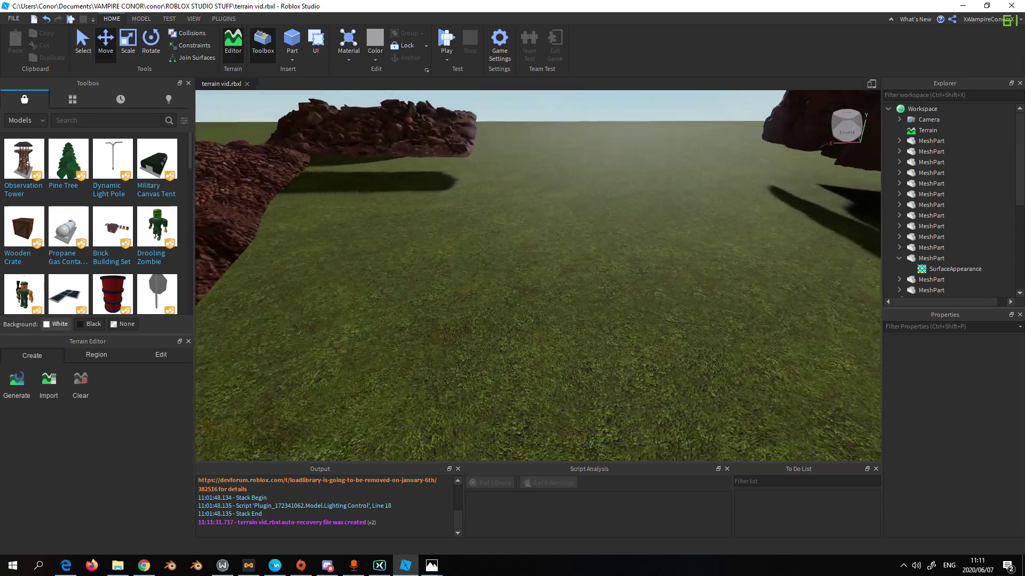
key("s")
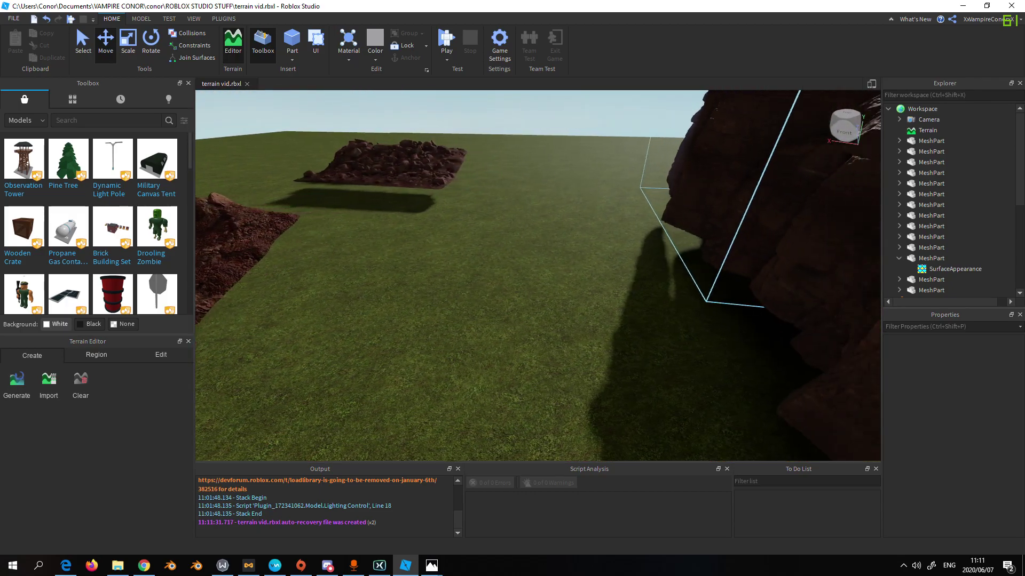
key("d")
key("w")
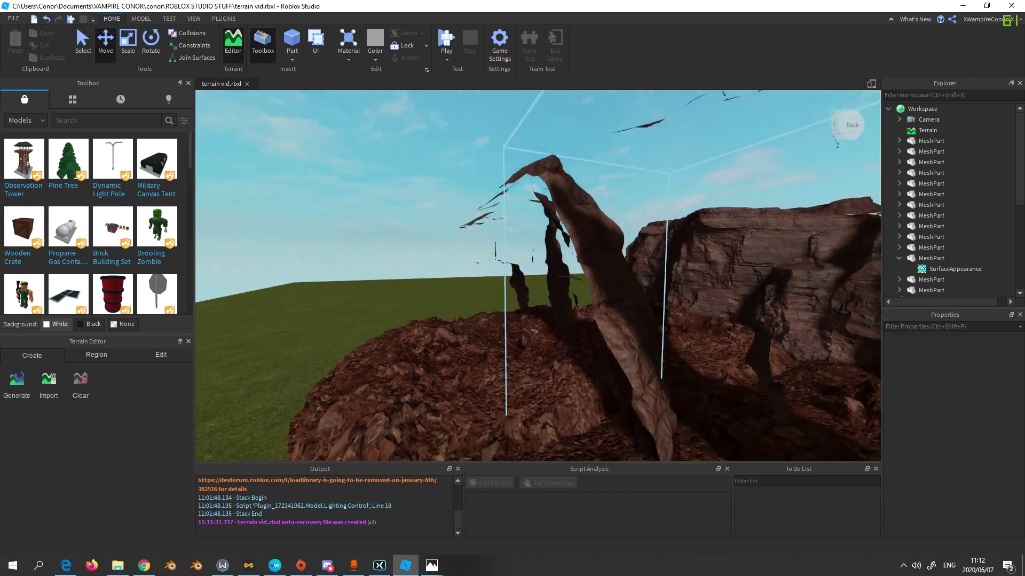
key("w")
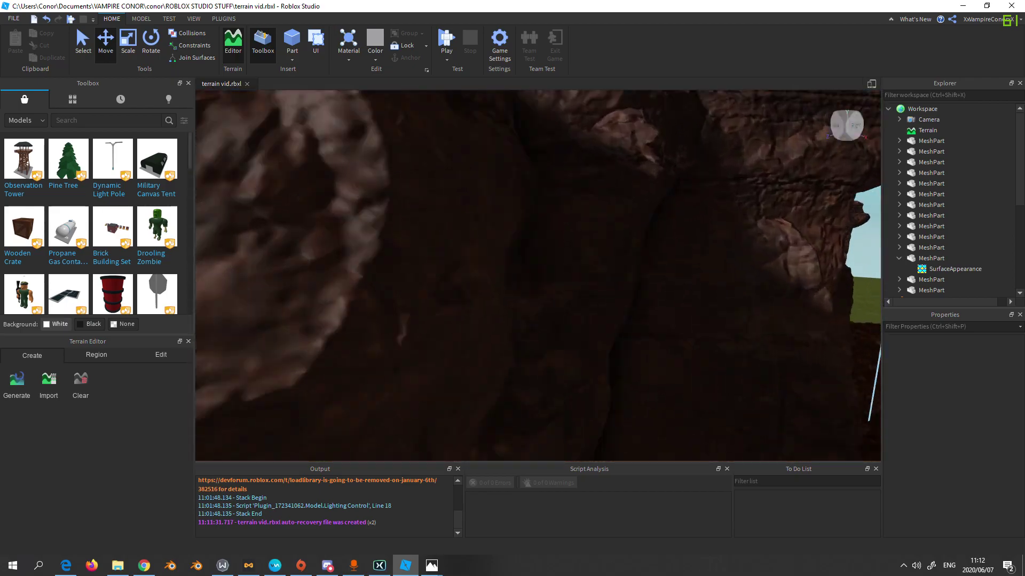
key("s")
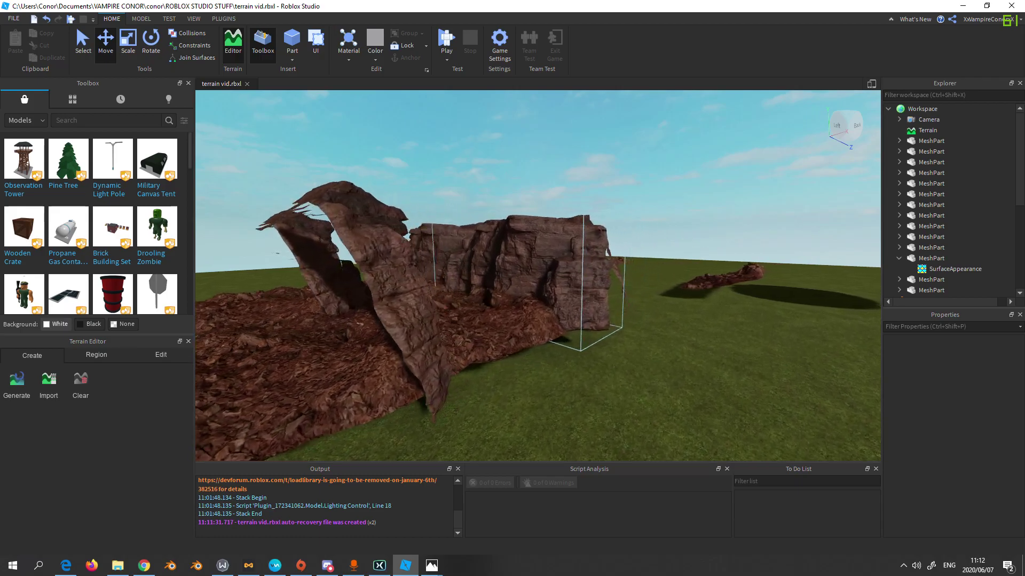
key("w")
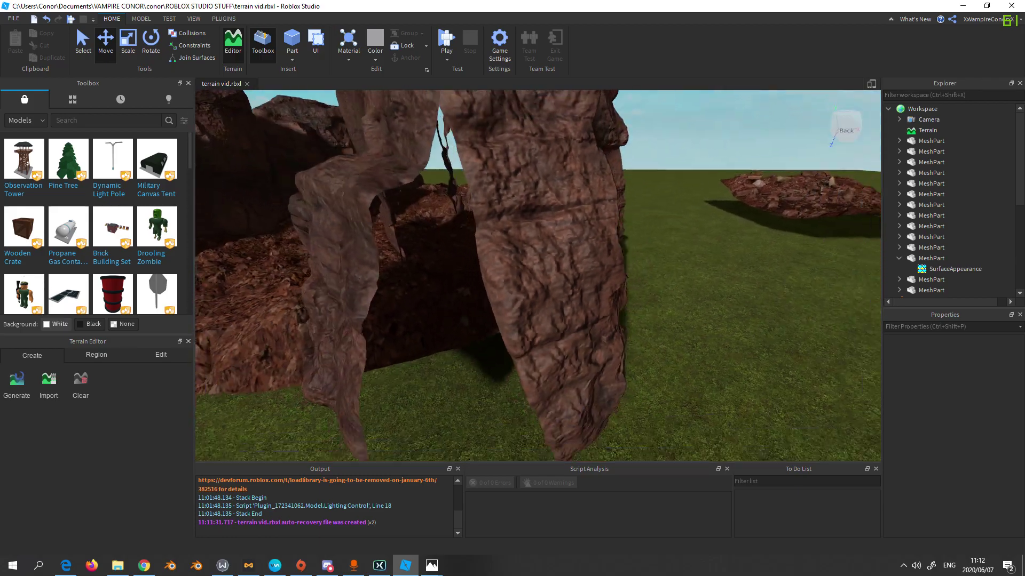
key("s")
Rise over the formation's top, then fly down into the canyon between the tall cliffs.
key("w")
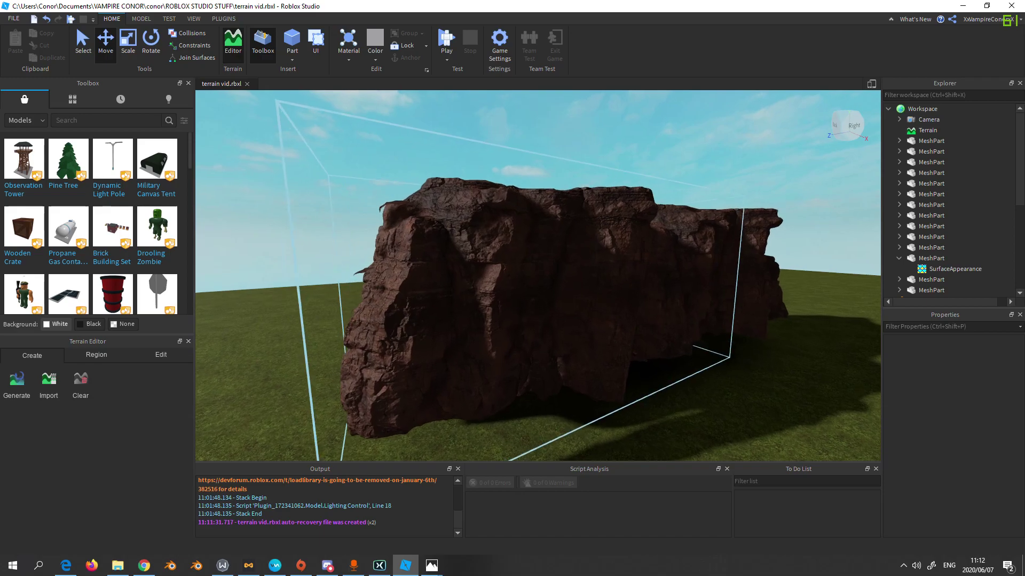
key("w")
key("e")
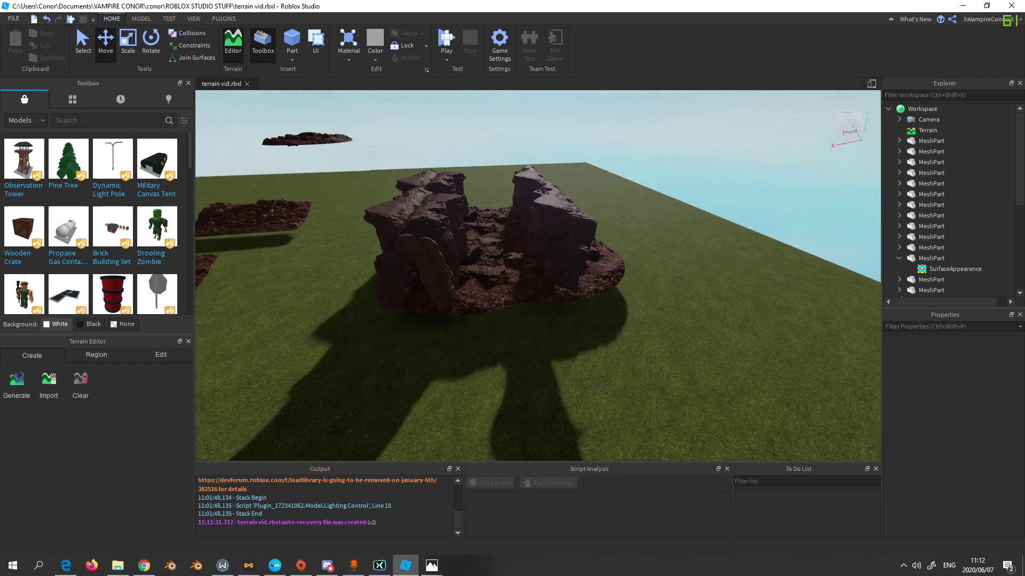
key("w")
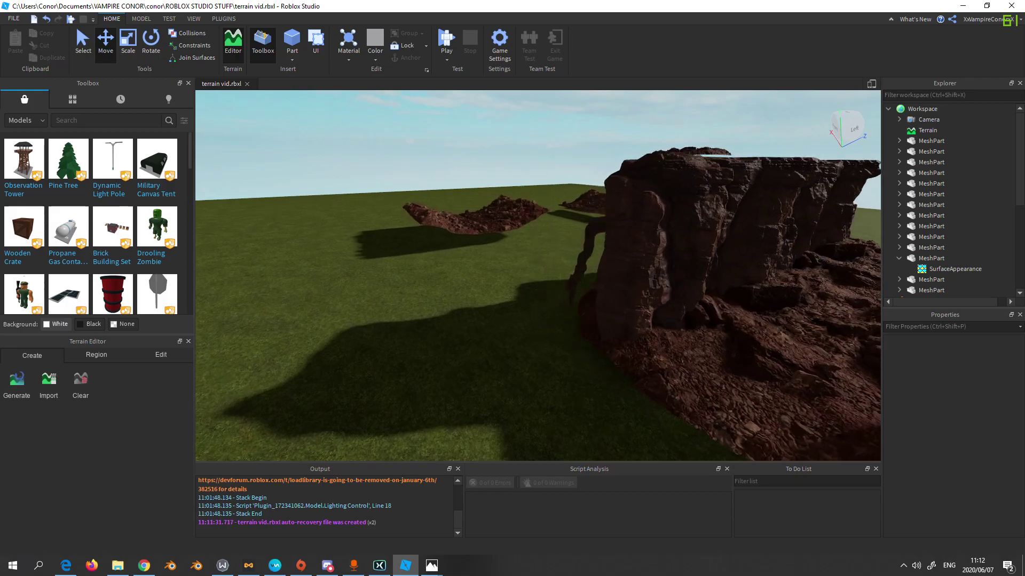
key("a")
key("w")
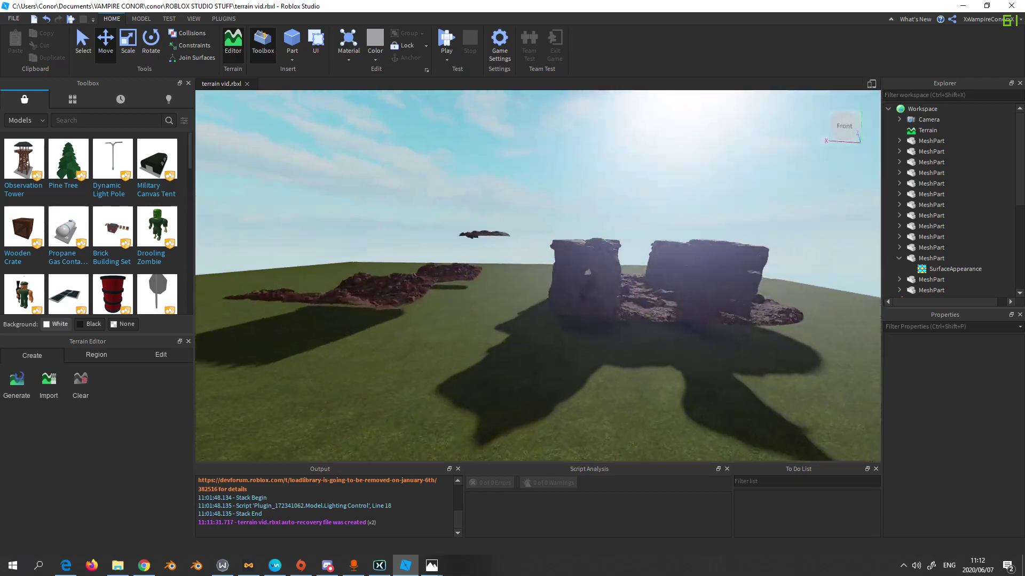
key("w")
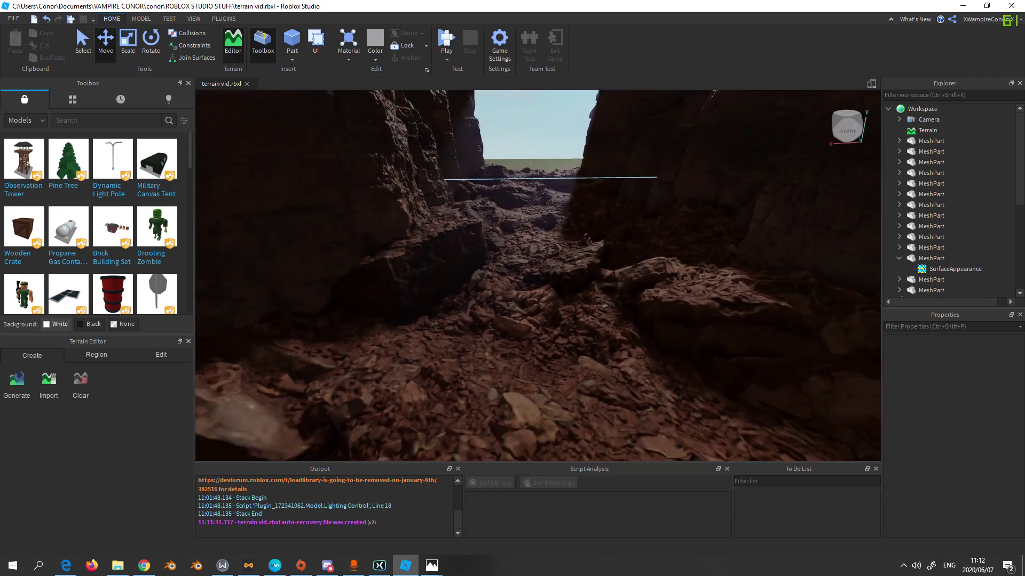
key("w")
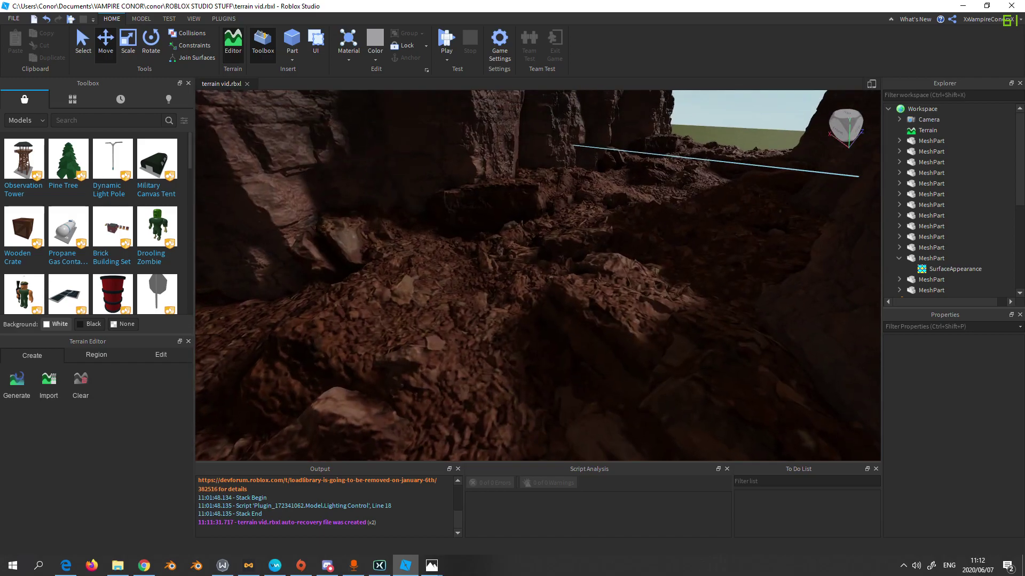
key("w")
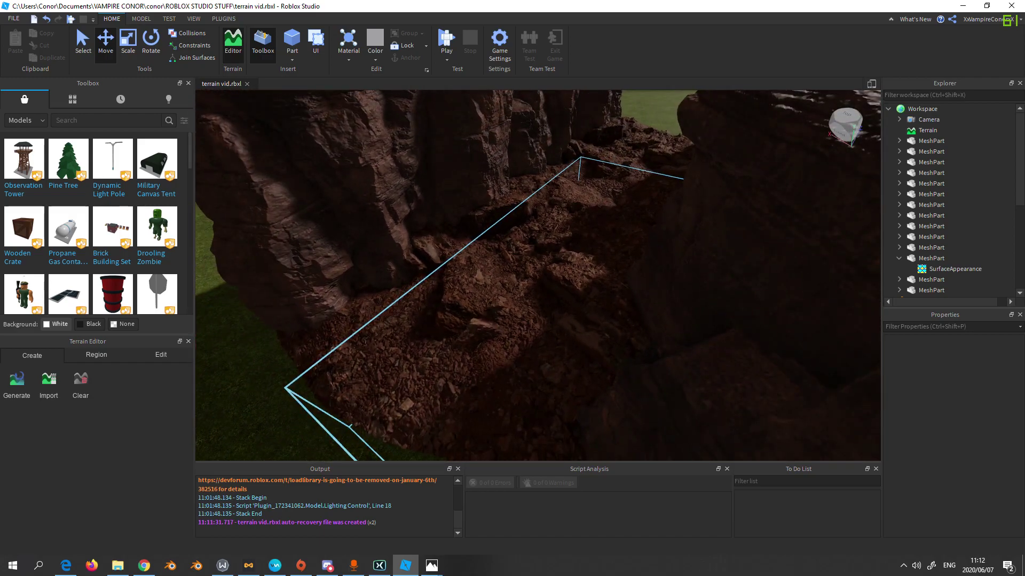
key("w")
key("w")
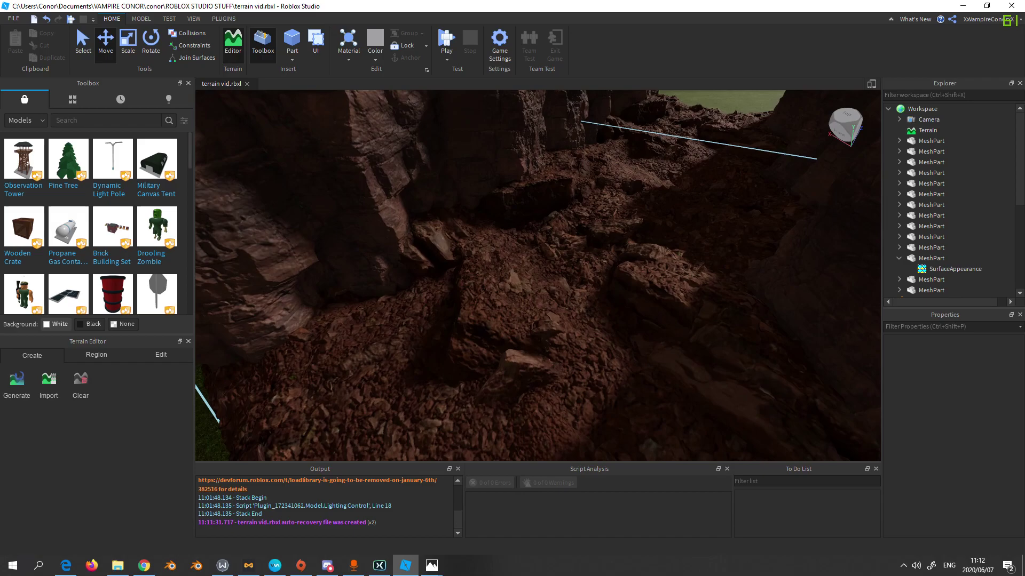
key("w")
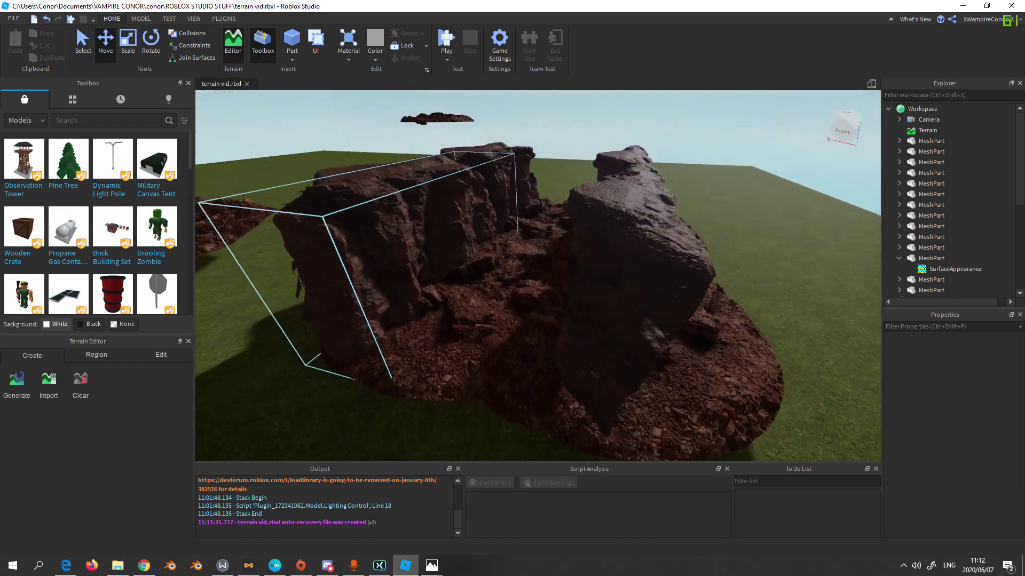
key("w")
key("w")
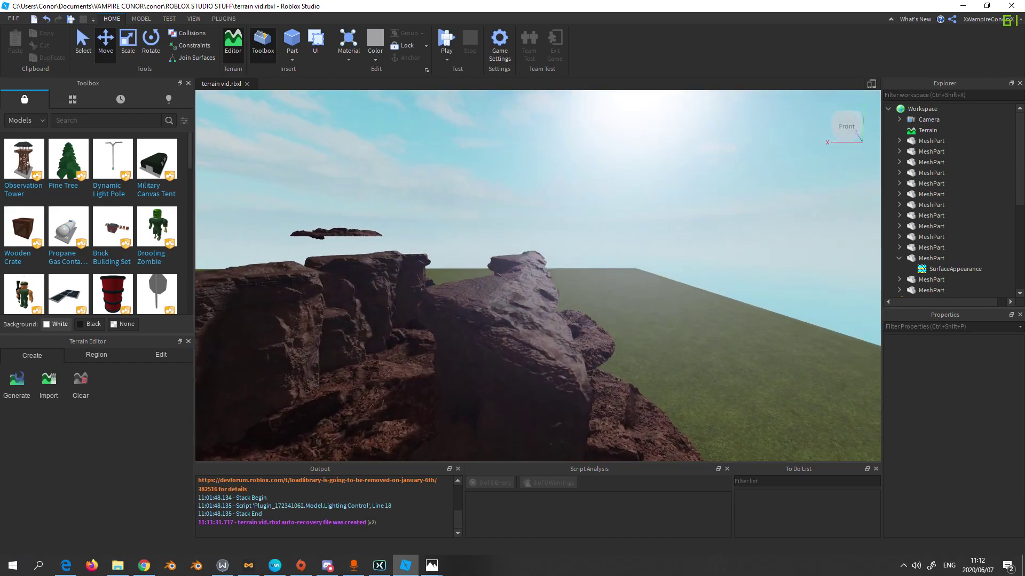
key("w")
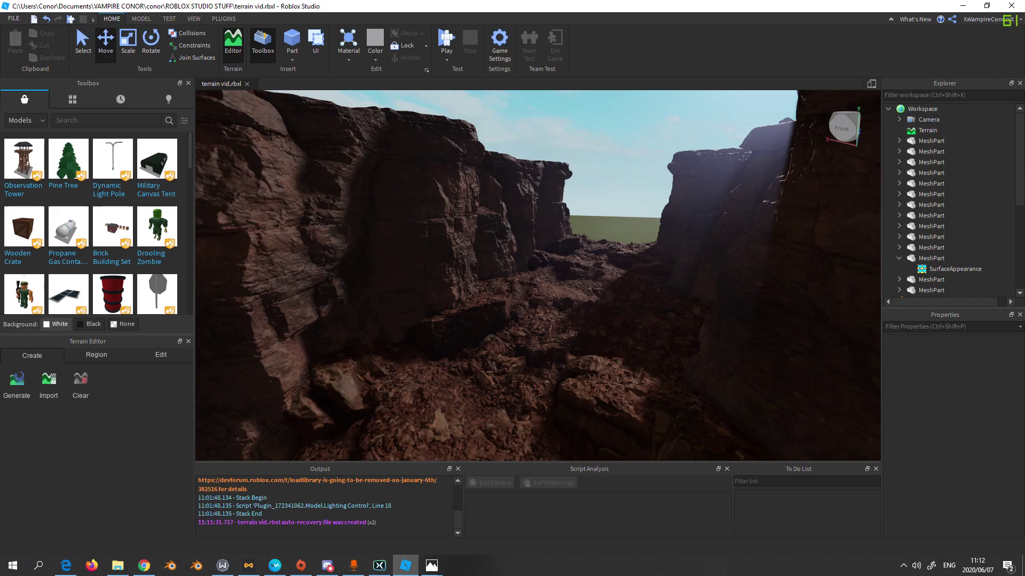
left_click(550, 224)
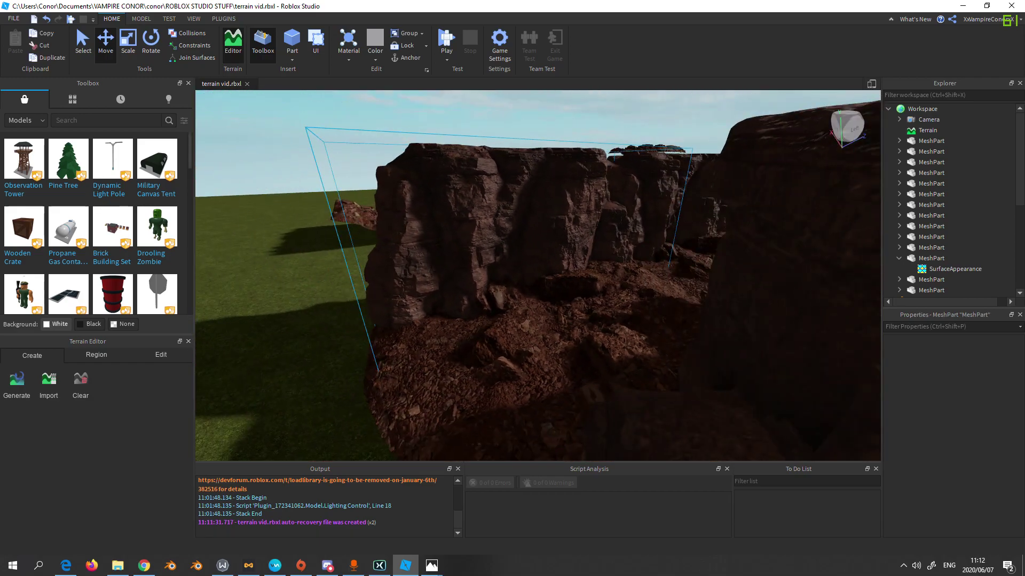
left_click(931, 151)
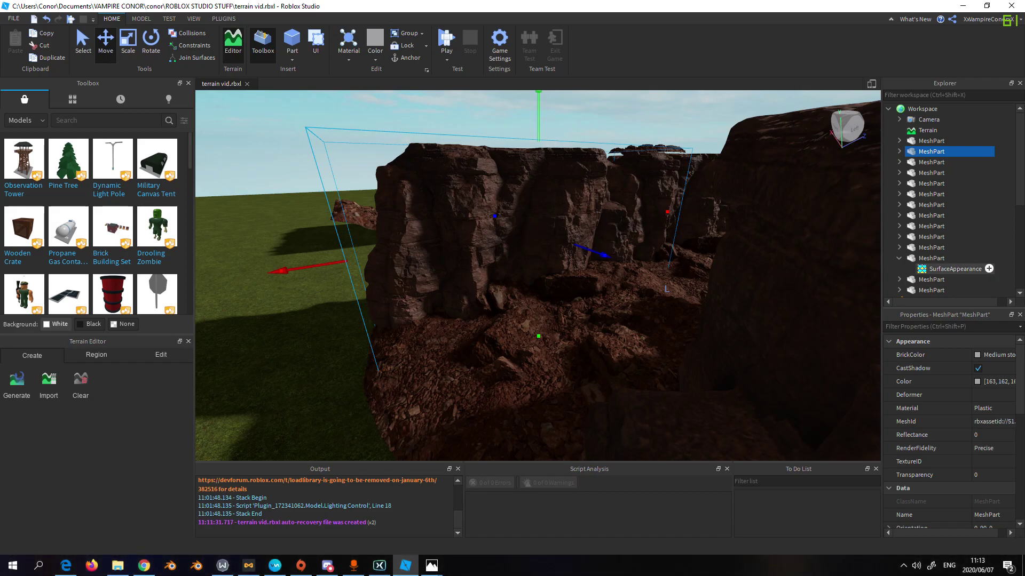
left_click(955, 269)
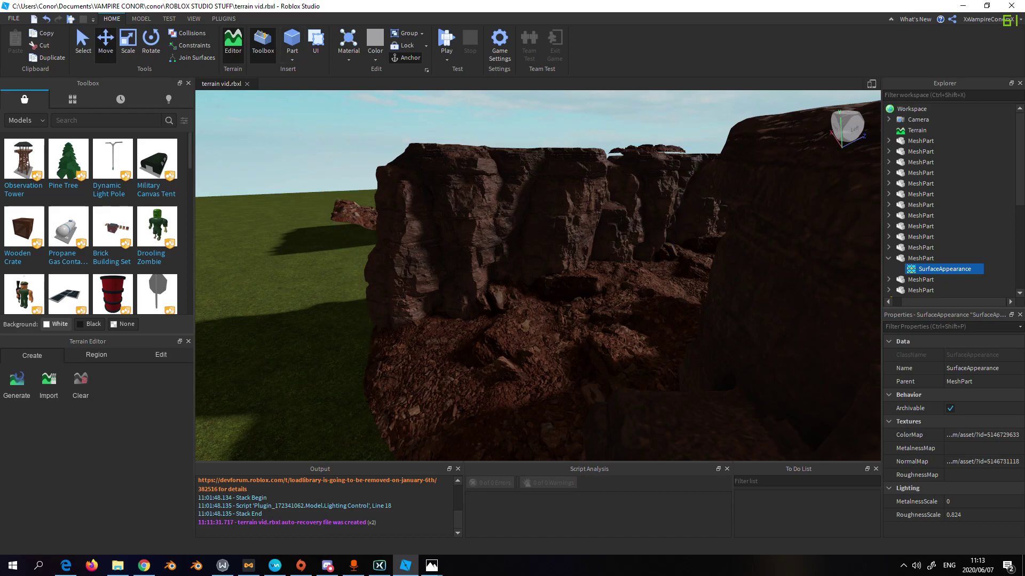
key("Escape")
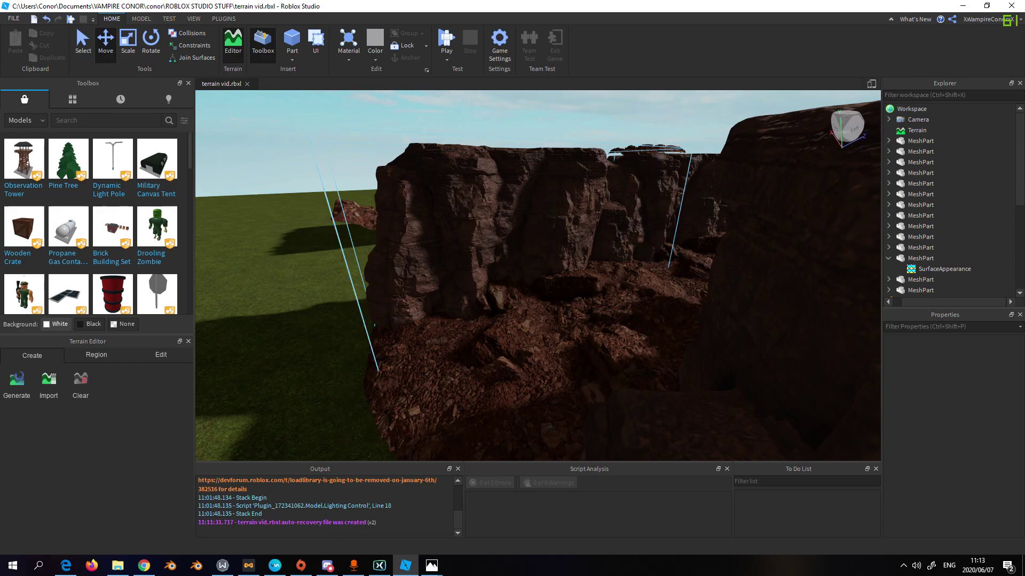
Fly through the canyon, pull back over the whole formation, then dive between the cliffs again.
key("w")
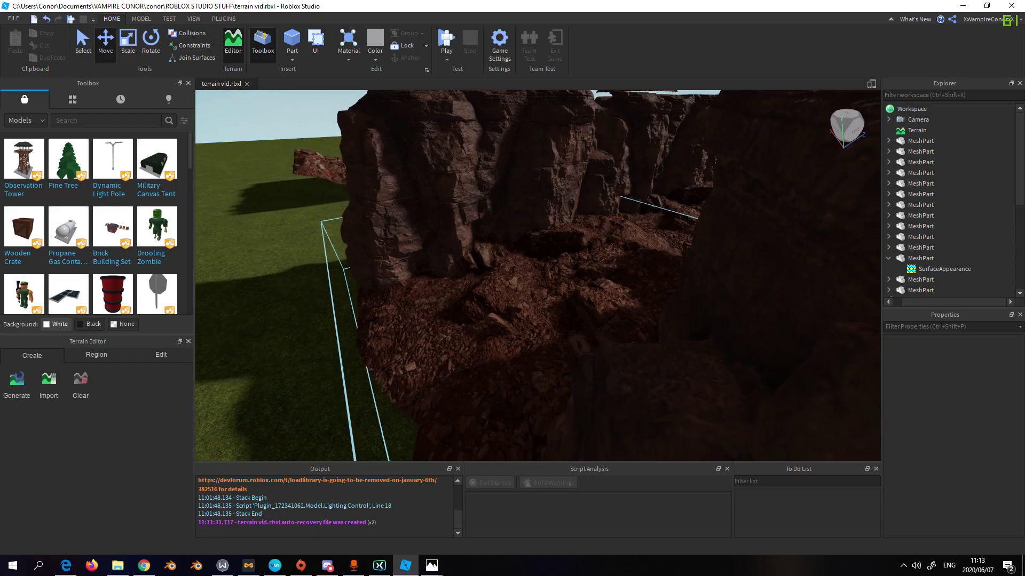
key("w")
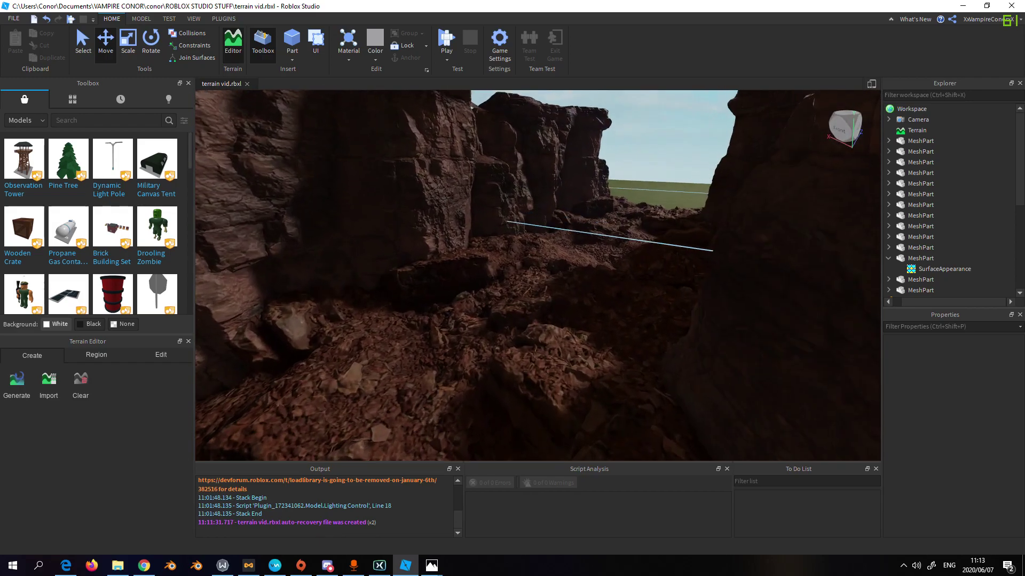
key("w")
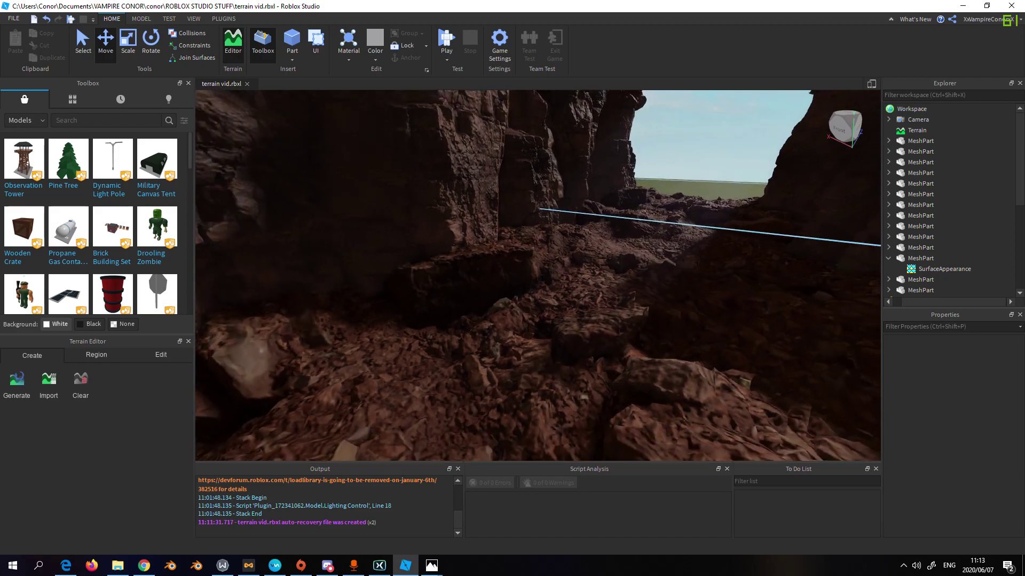
key("w")
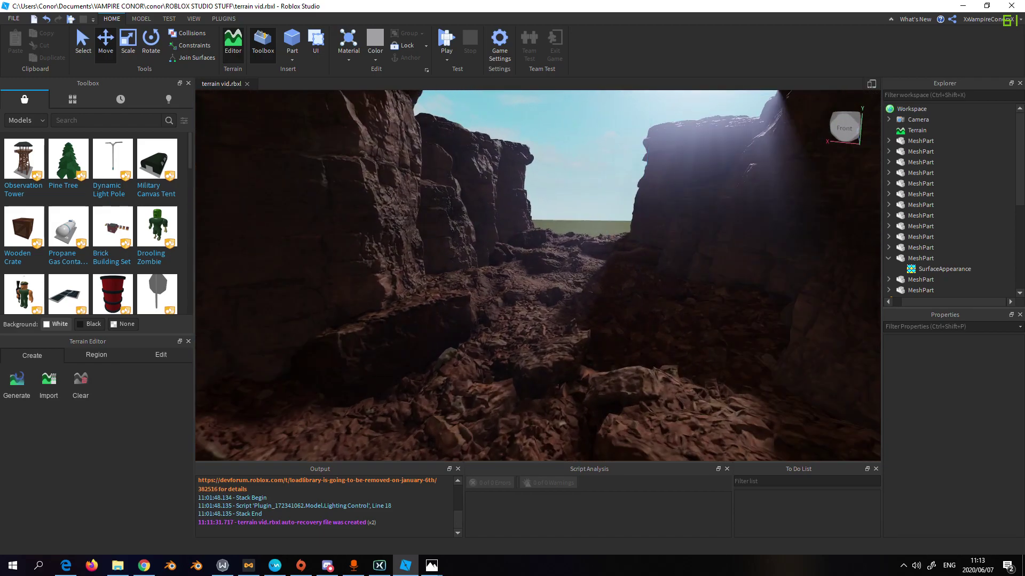
key("w")
mouse_move(538, 275)
right_mouse_down()
mouse_move(538, 362)
mouse_move(538, 291)
mouse_move(555, 291)
mouse_move(536, 291)
right_mouse_up()
key("w")
key("s")
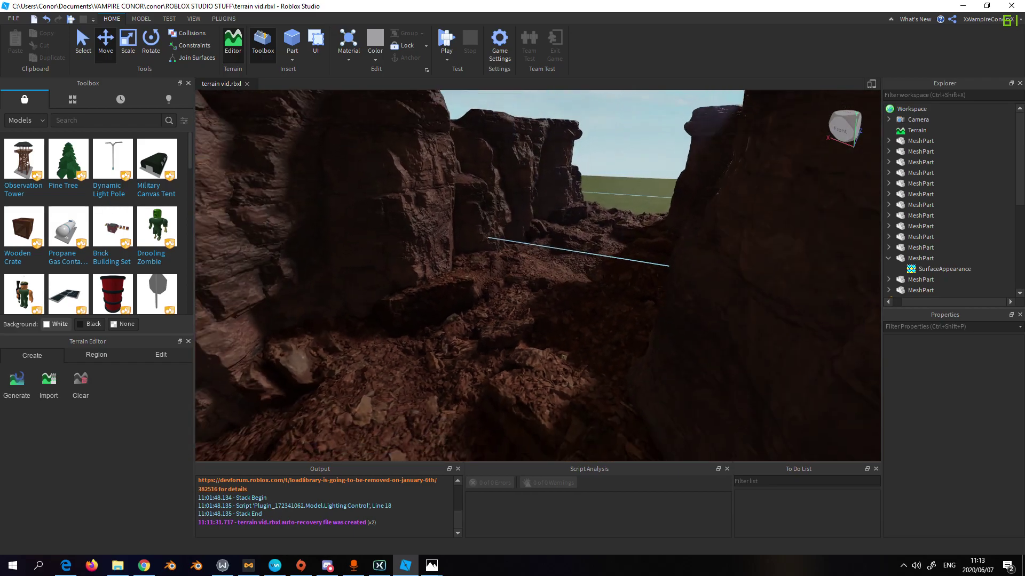
key("w")
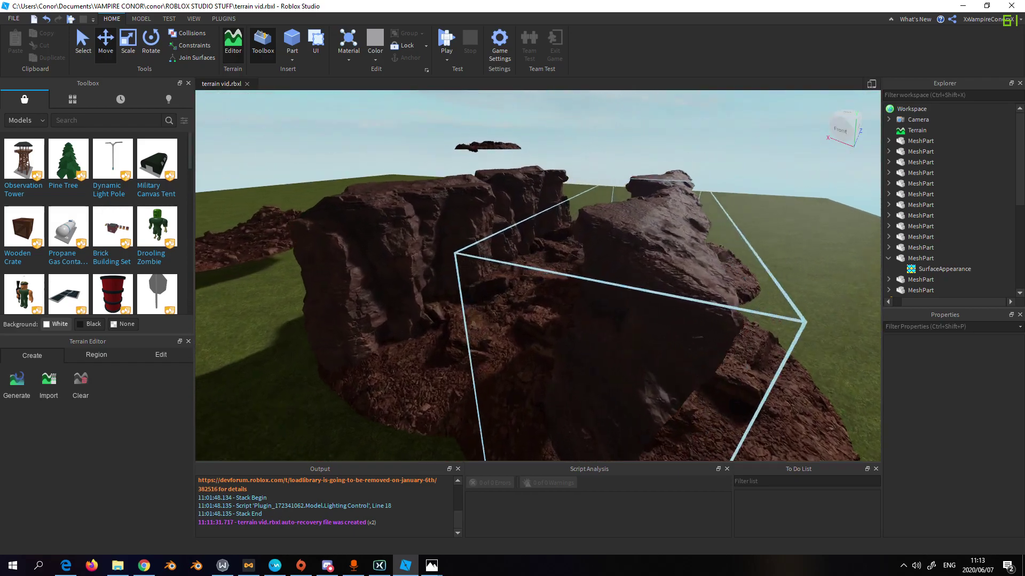
key("w")
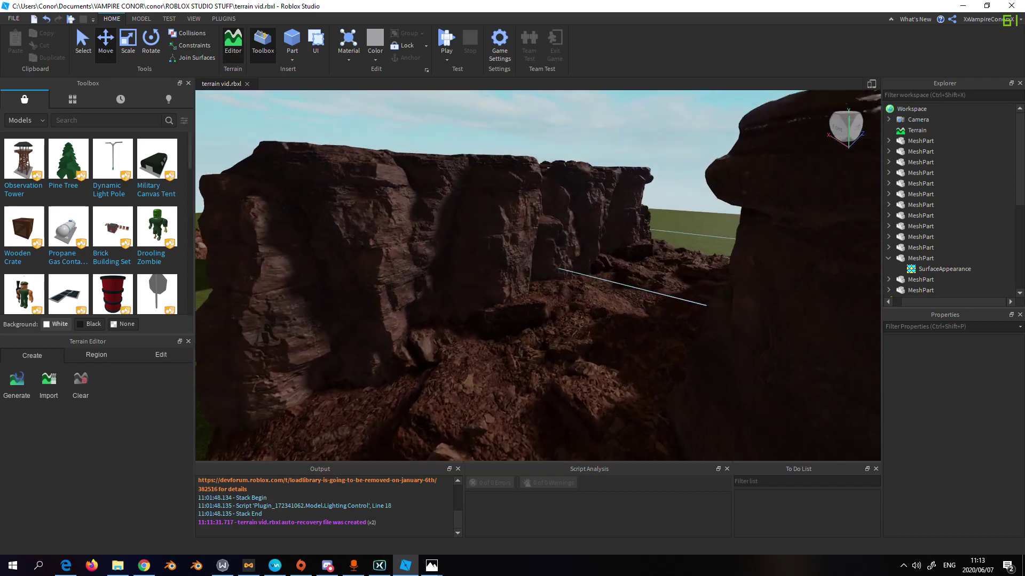